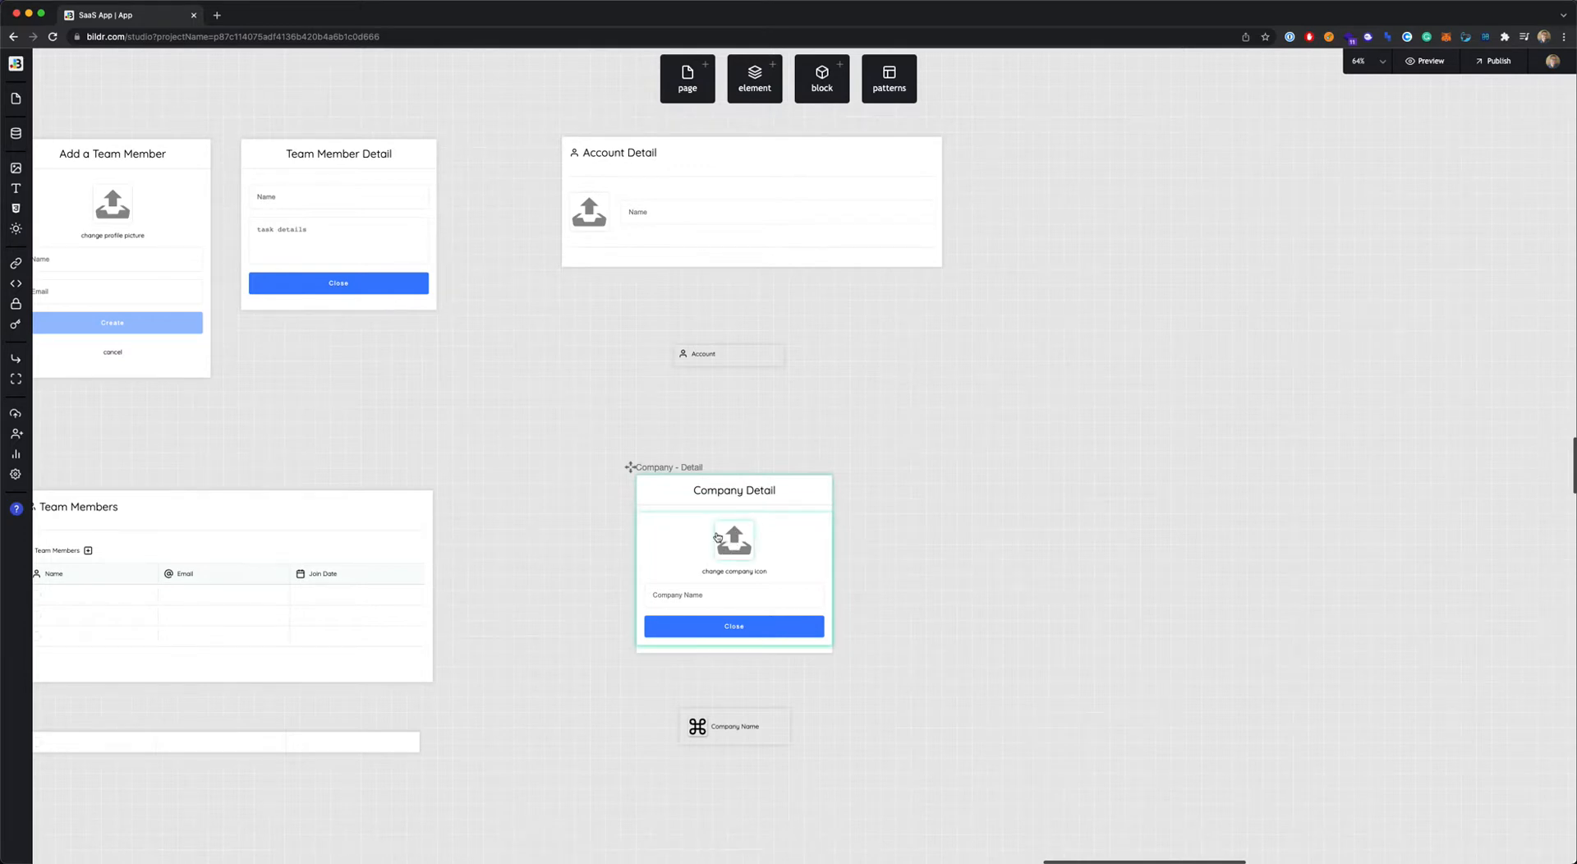
- Look over the app's page layouts and inspect the company grid list in the App page's navigation column
scroll(680, 448, "left", 15)
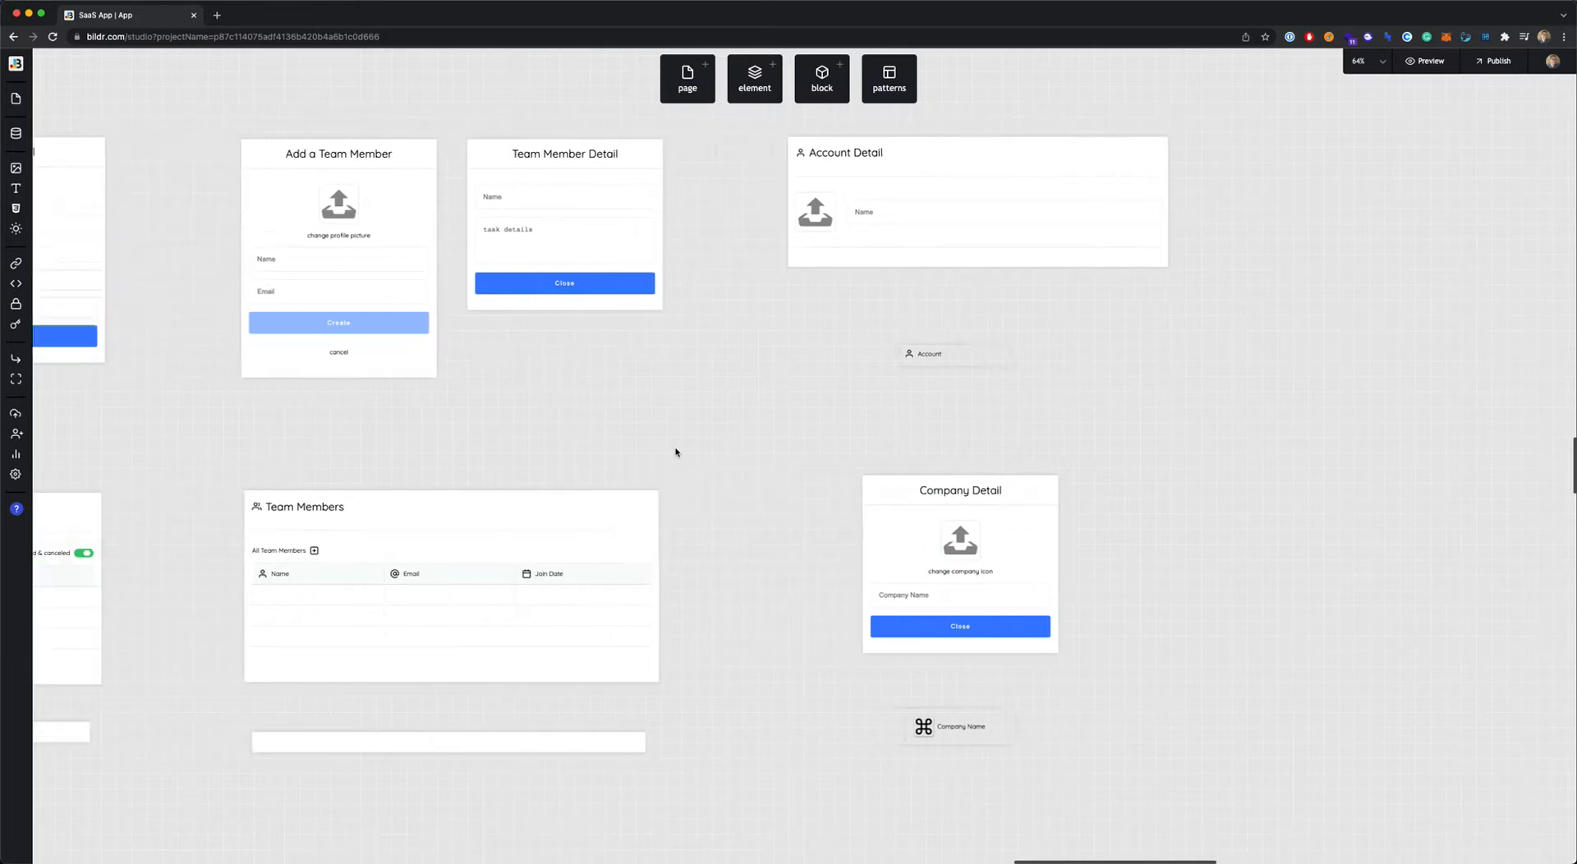
scroll(676, 451, "left", 15)
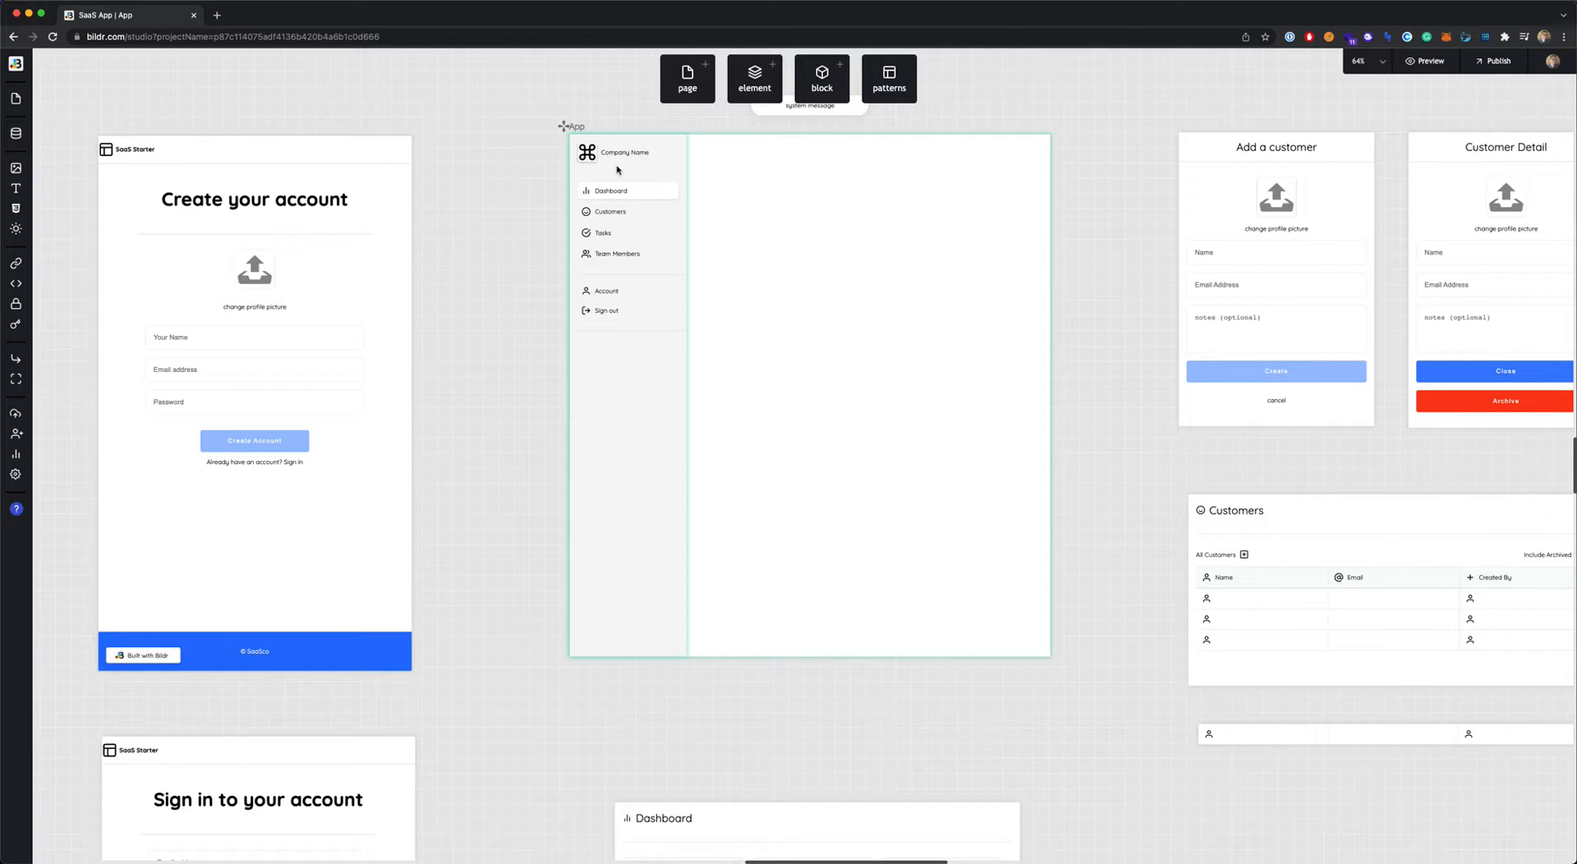
scroll(617, 170, "right", 20)
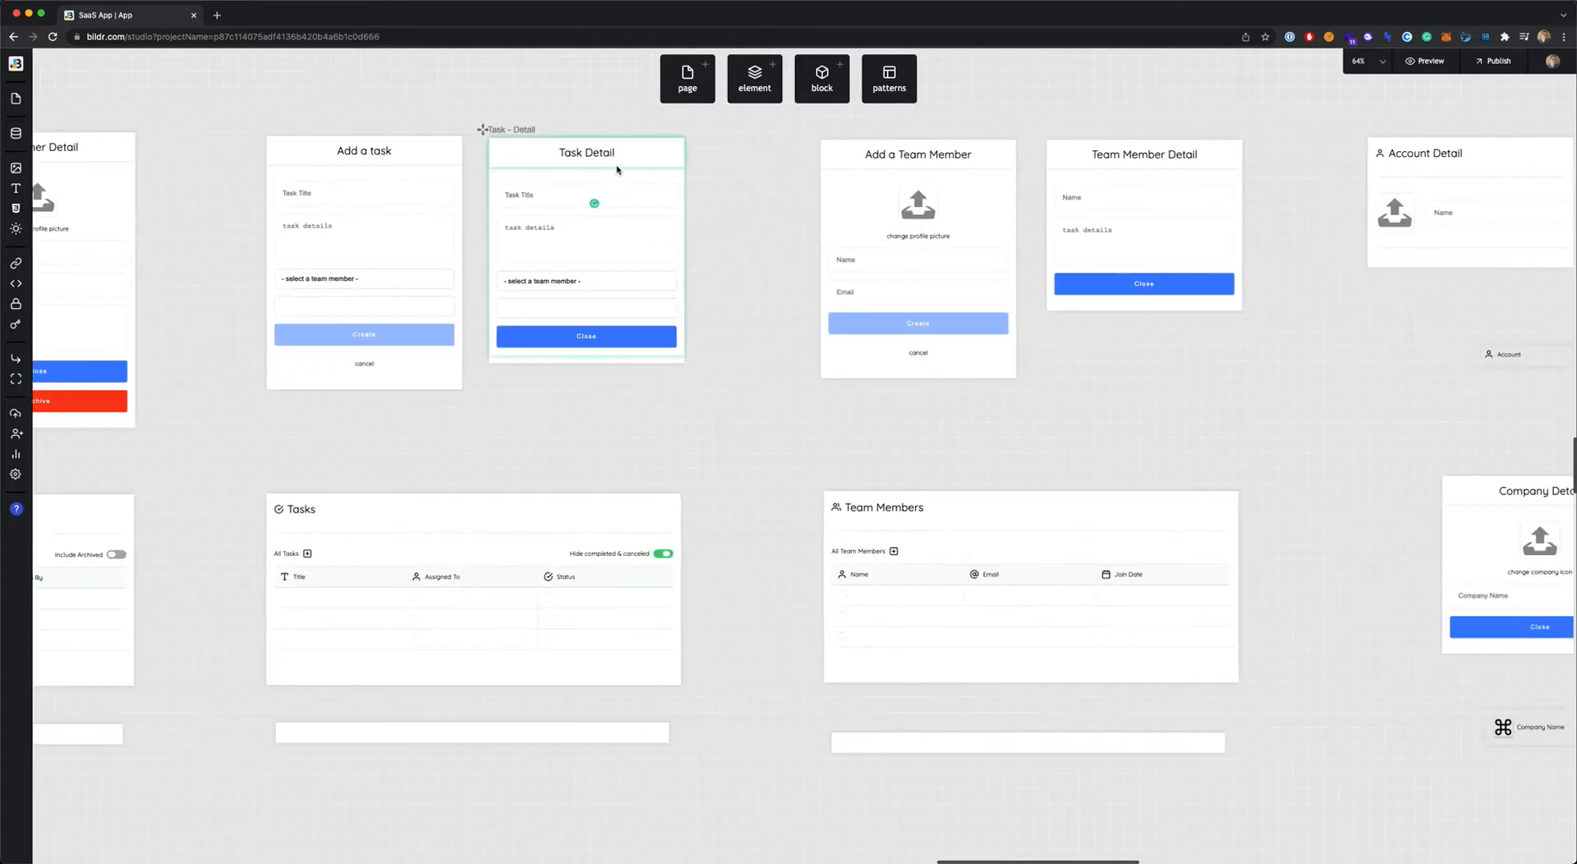
scroll(618, 170, "right", 5)
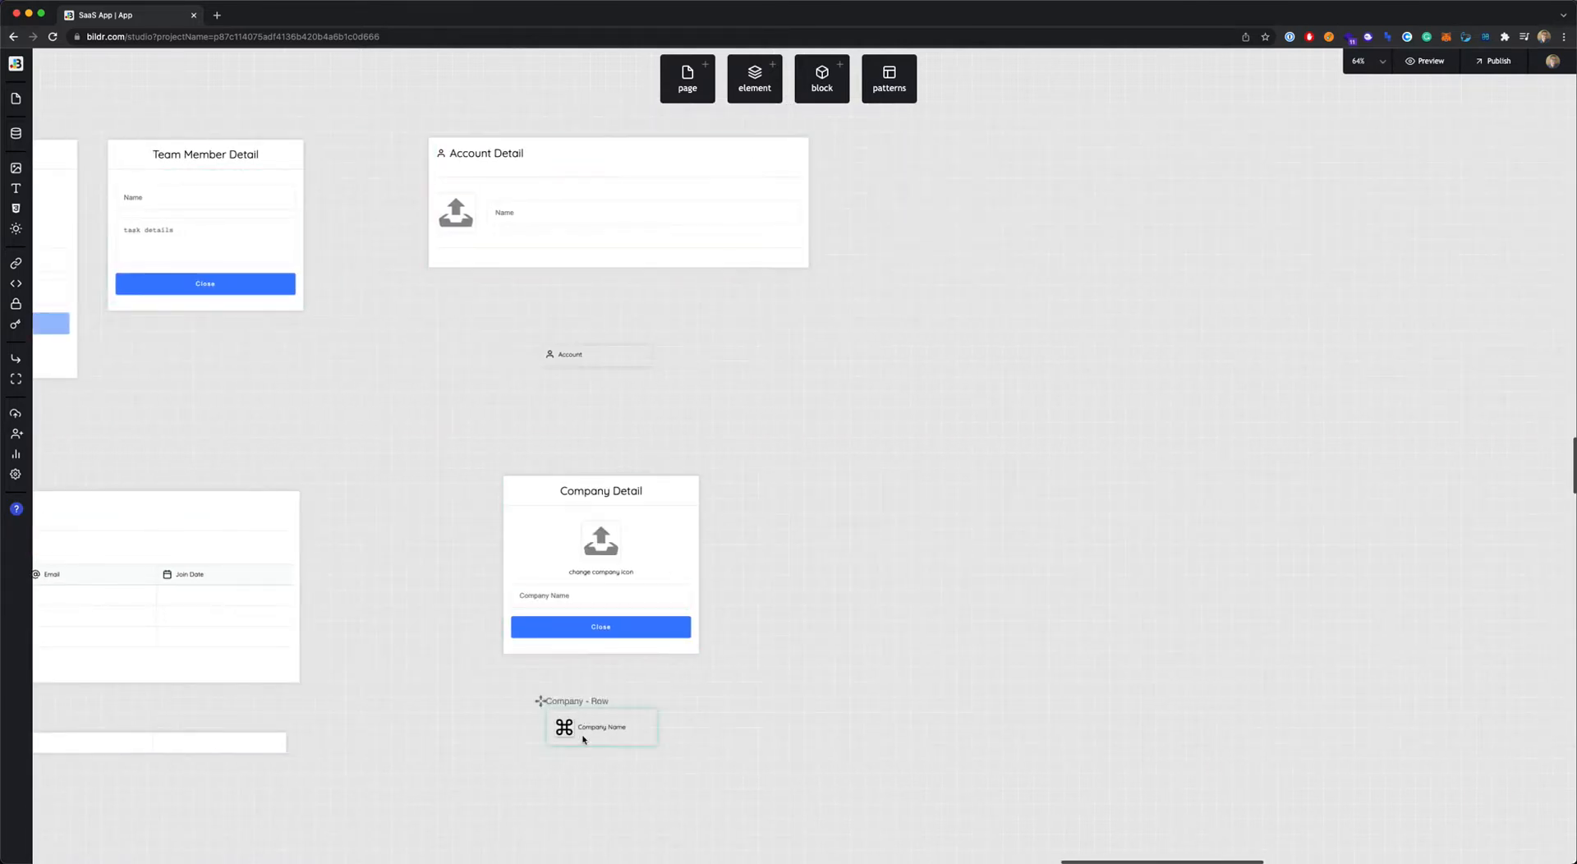
scroll(558, 349, "left", 20)
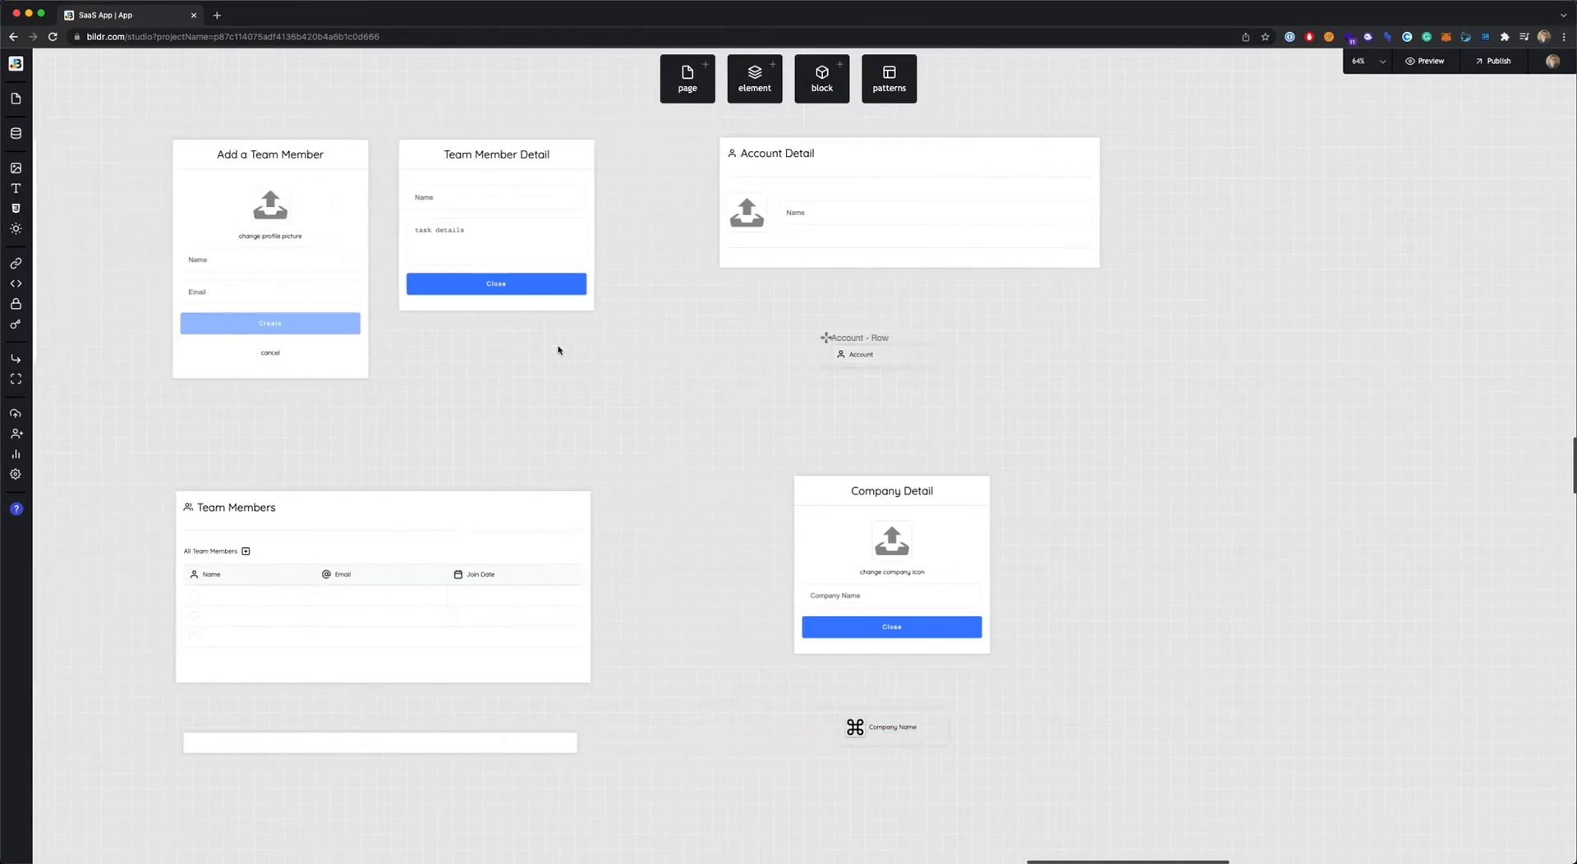
scroll(558, 349, "left", 20)
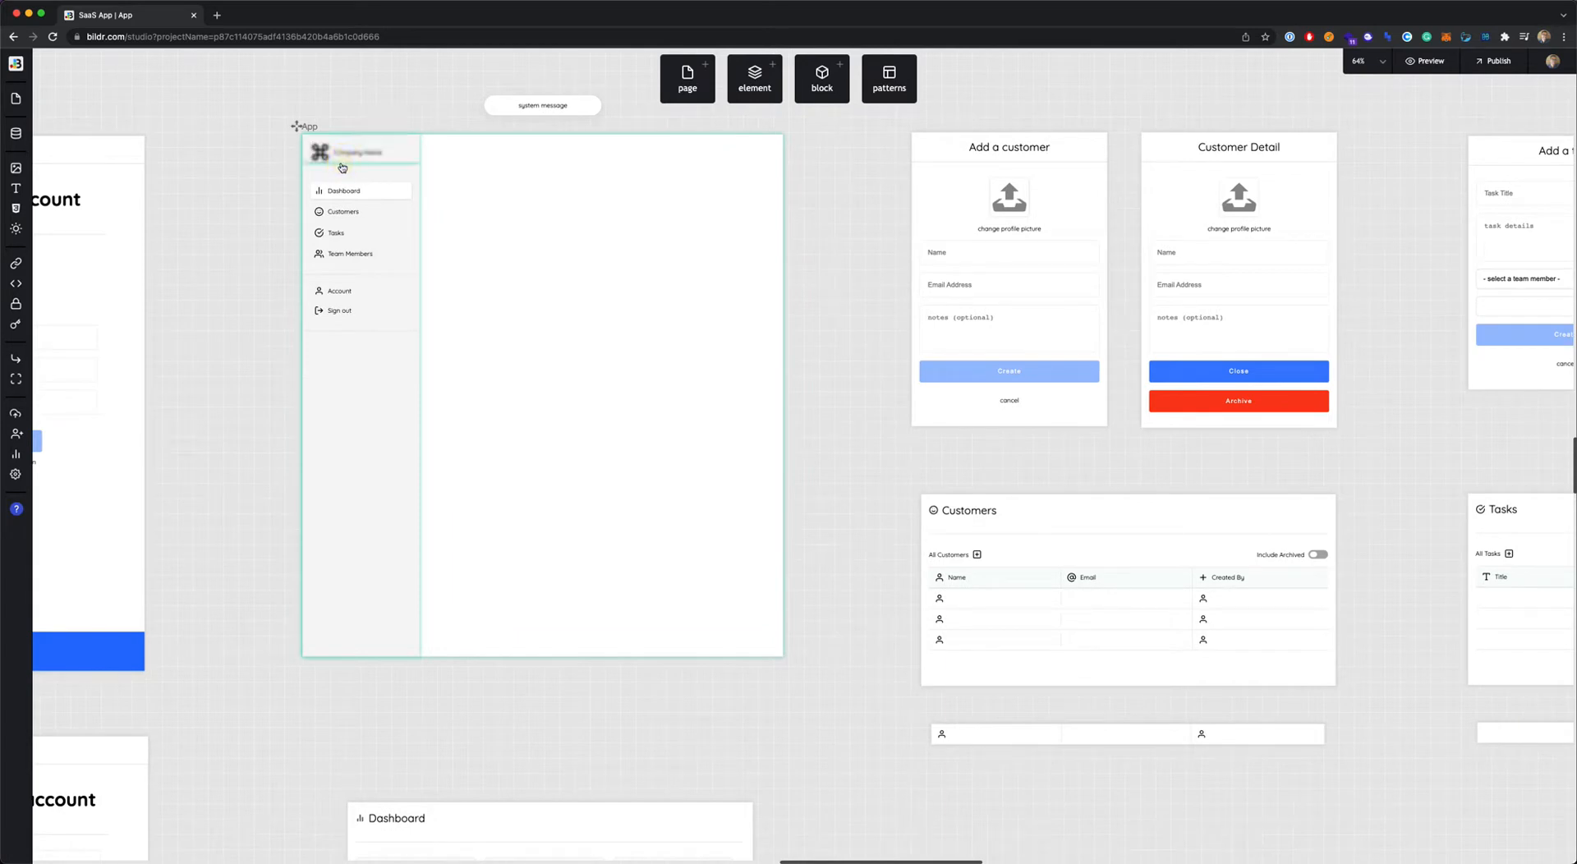
left_click(343, 170)
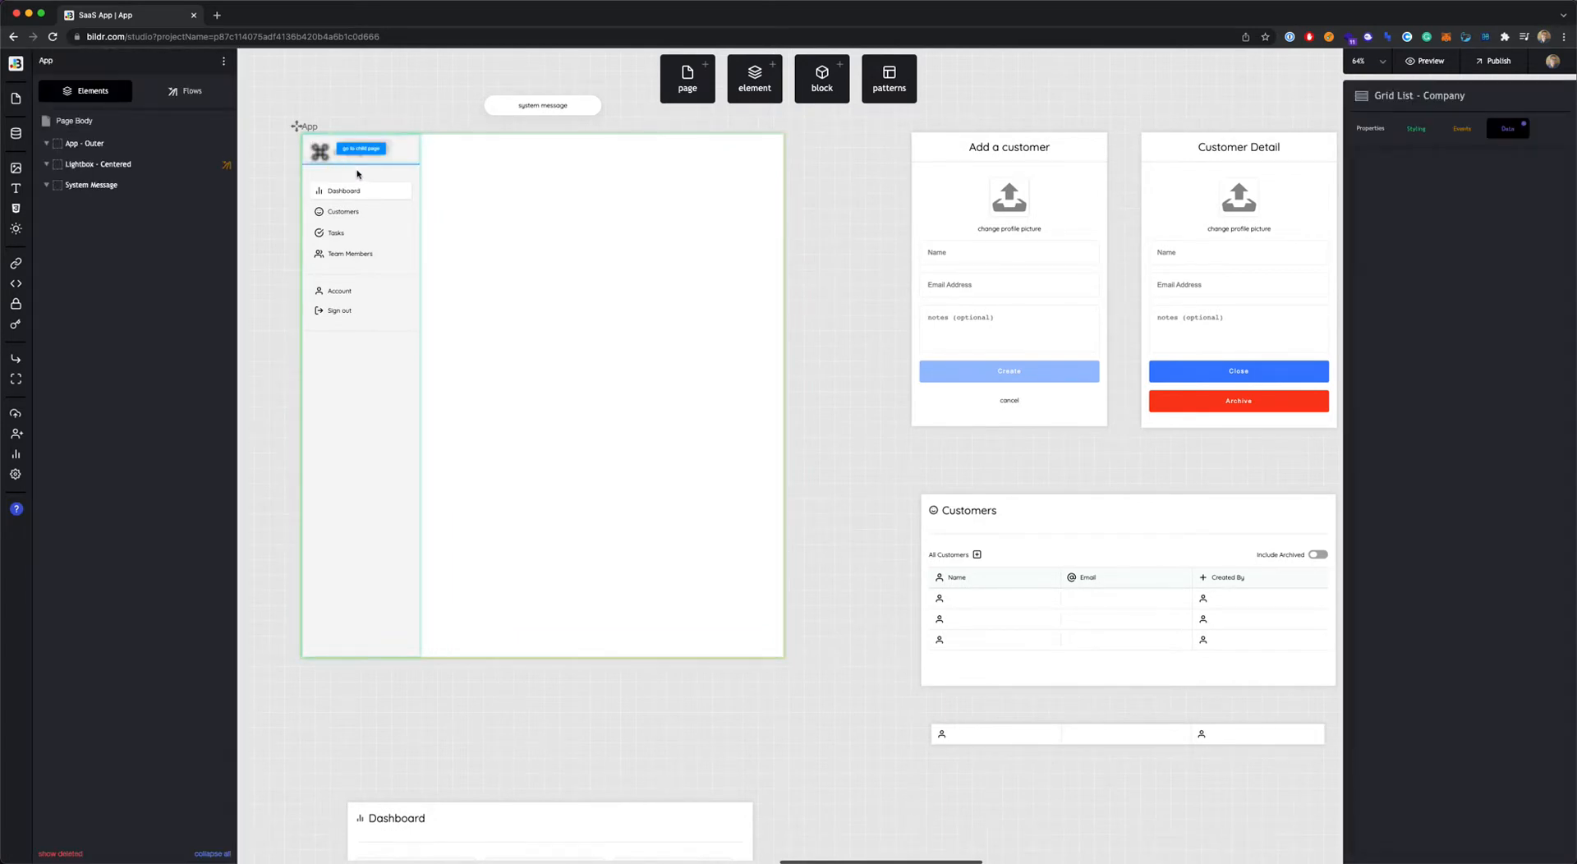
- Locate the Company - Row page and inspect its Company Header element
scroll(504, 254, "right", 15)
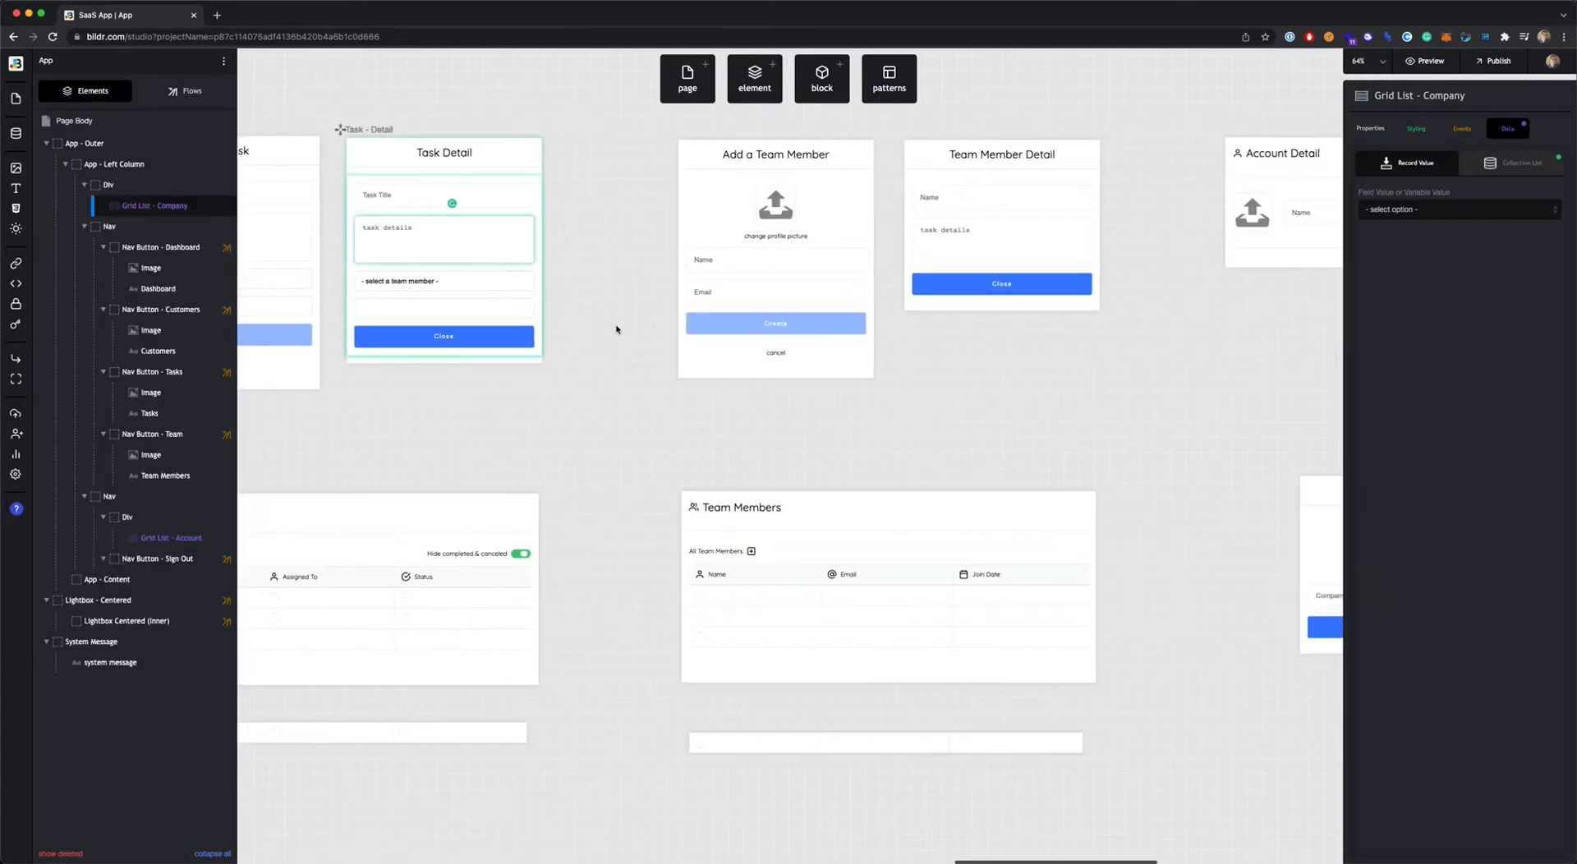
scroll(633, 335, "right", 7)
scroll(645, 342, "right", 5)
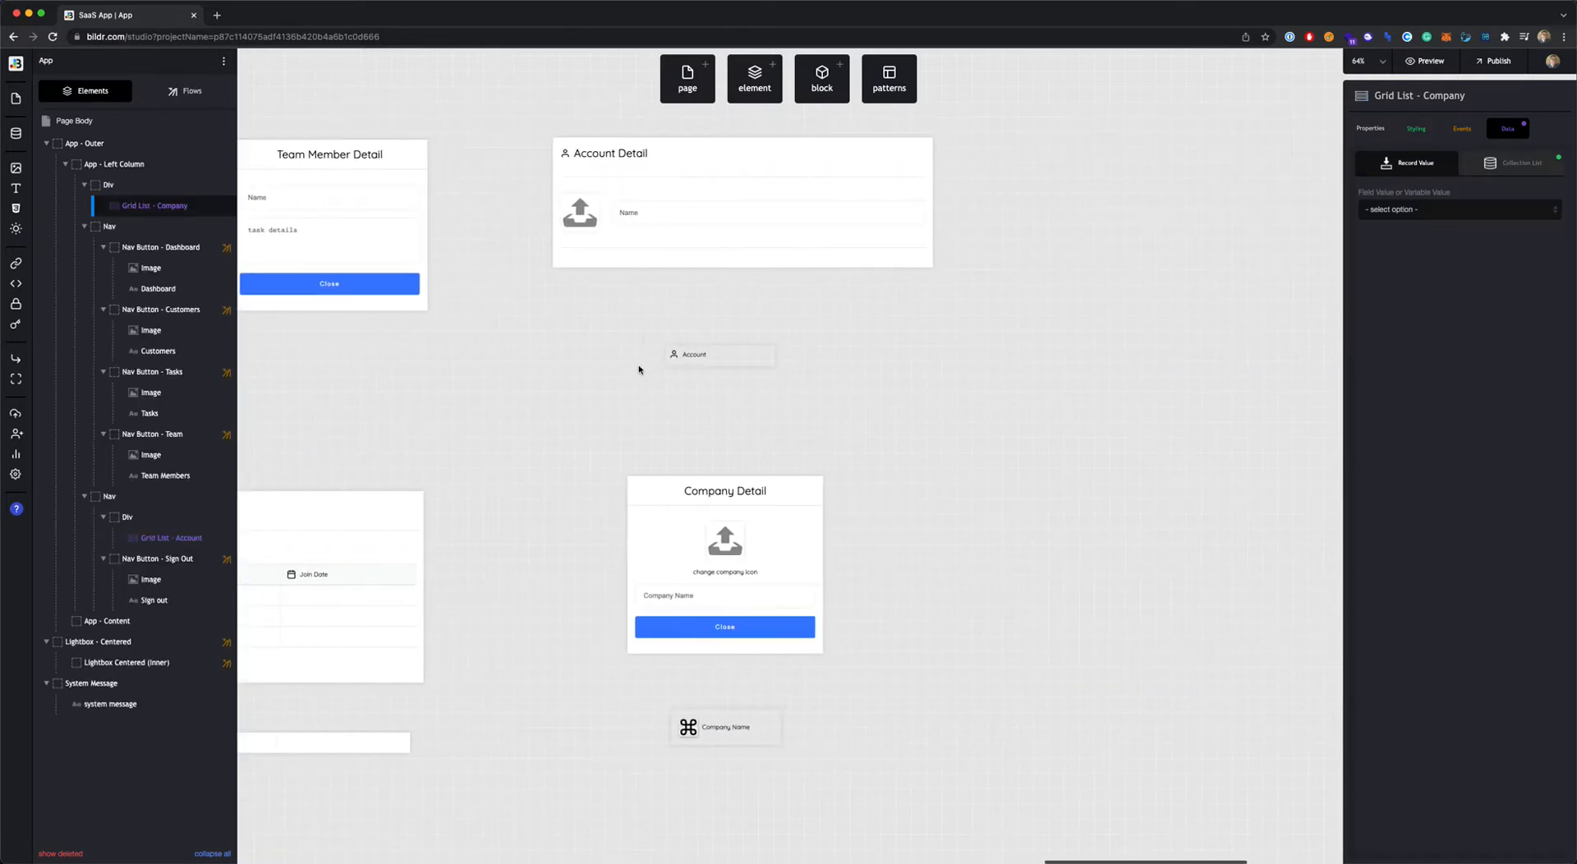
left_click(724, 742)
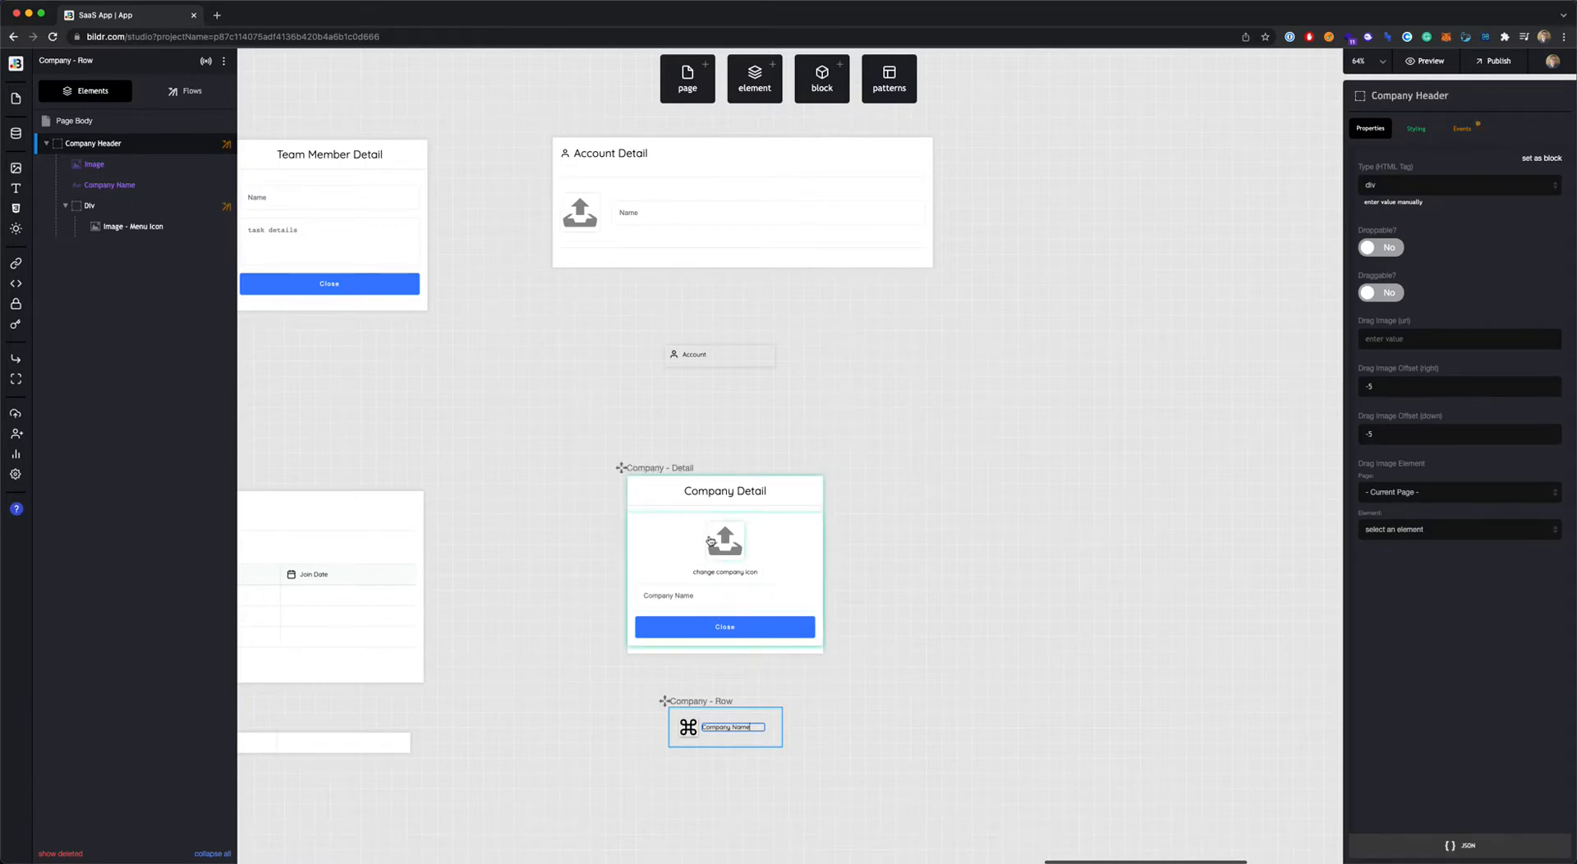
- Examine the structure of the Company - Detail page and its Image Uploader
left_click(668, 534)
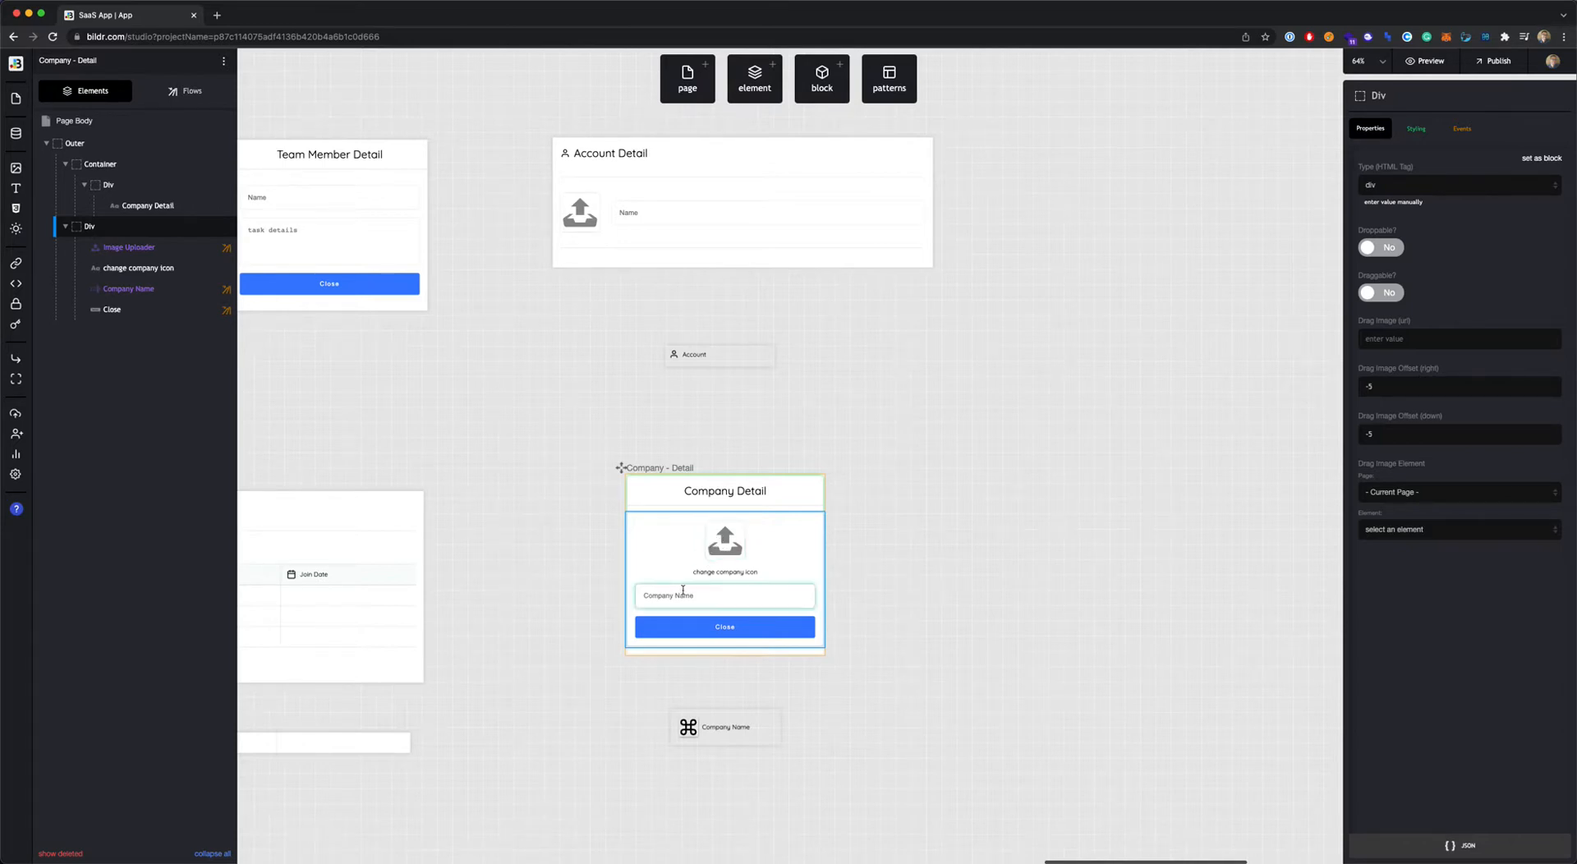
scroll(350, 405, "left", 8)
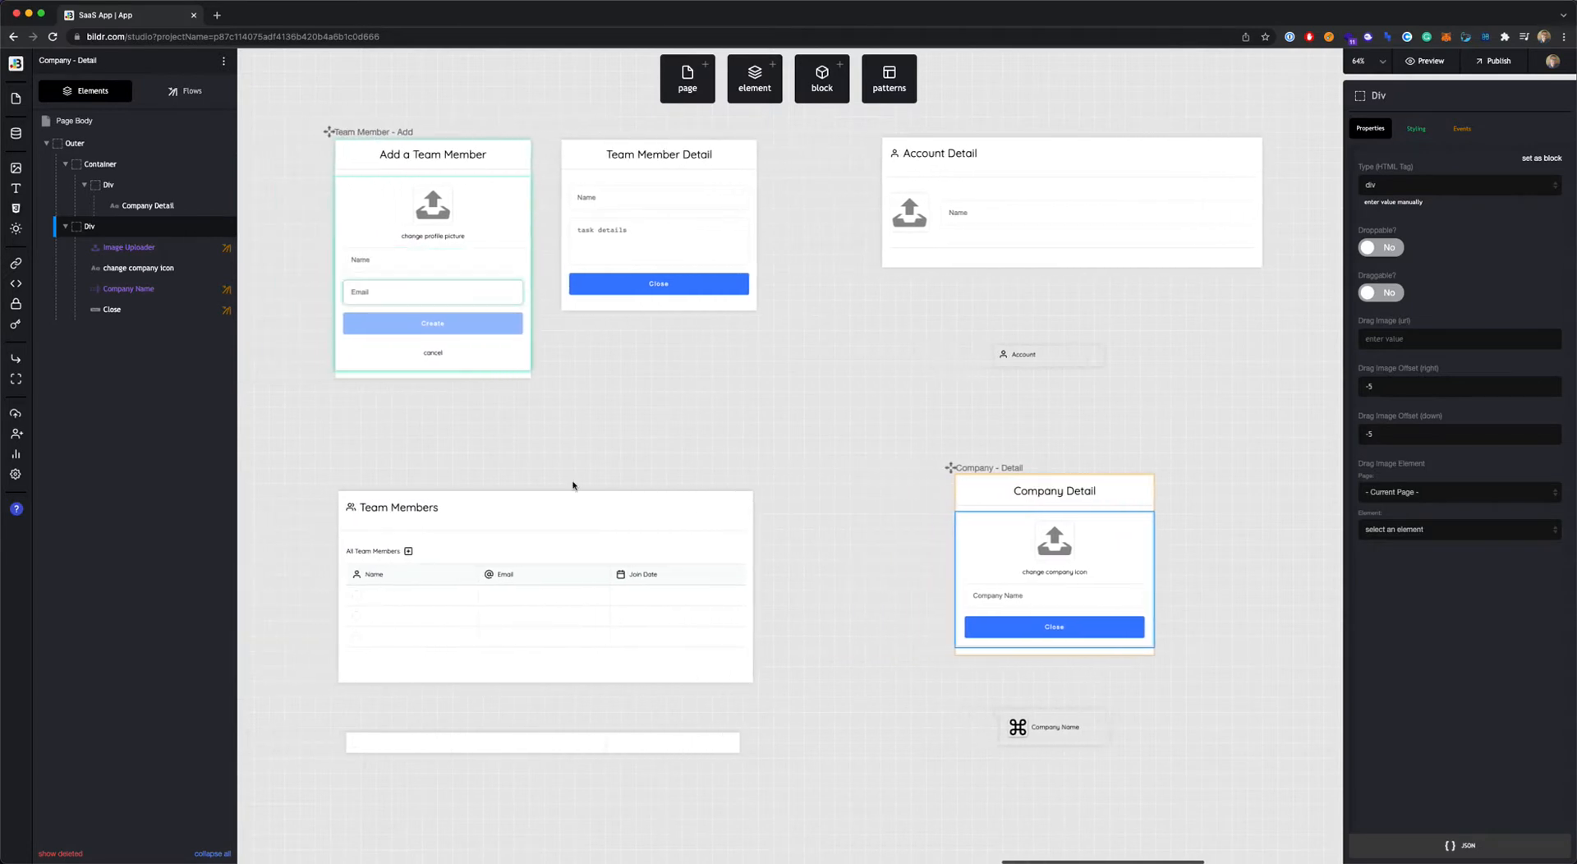
scroll(764, 510, "right", 3)
scroll(759, 481, "right", 4)
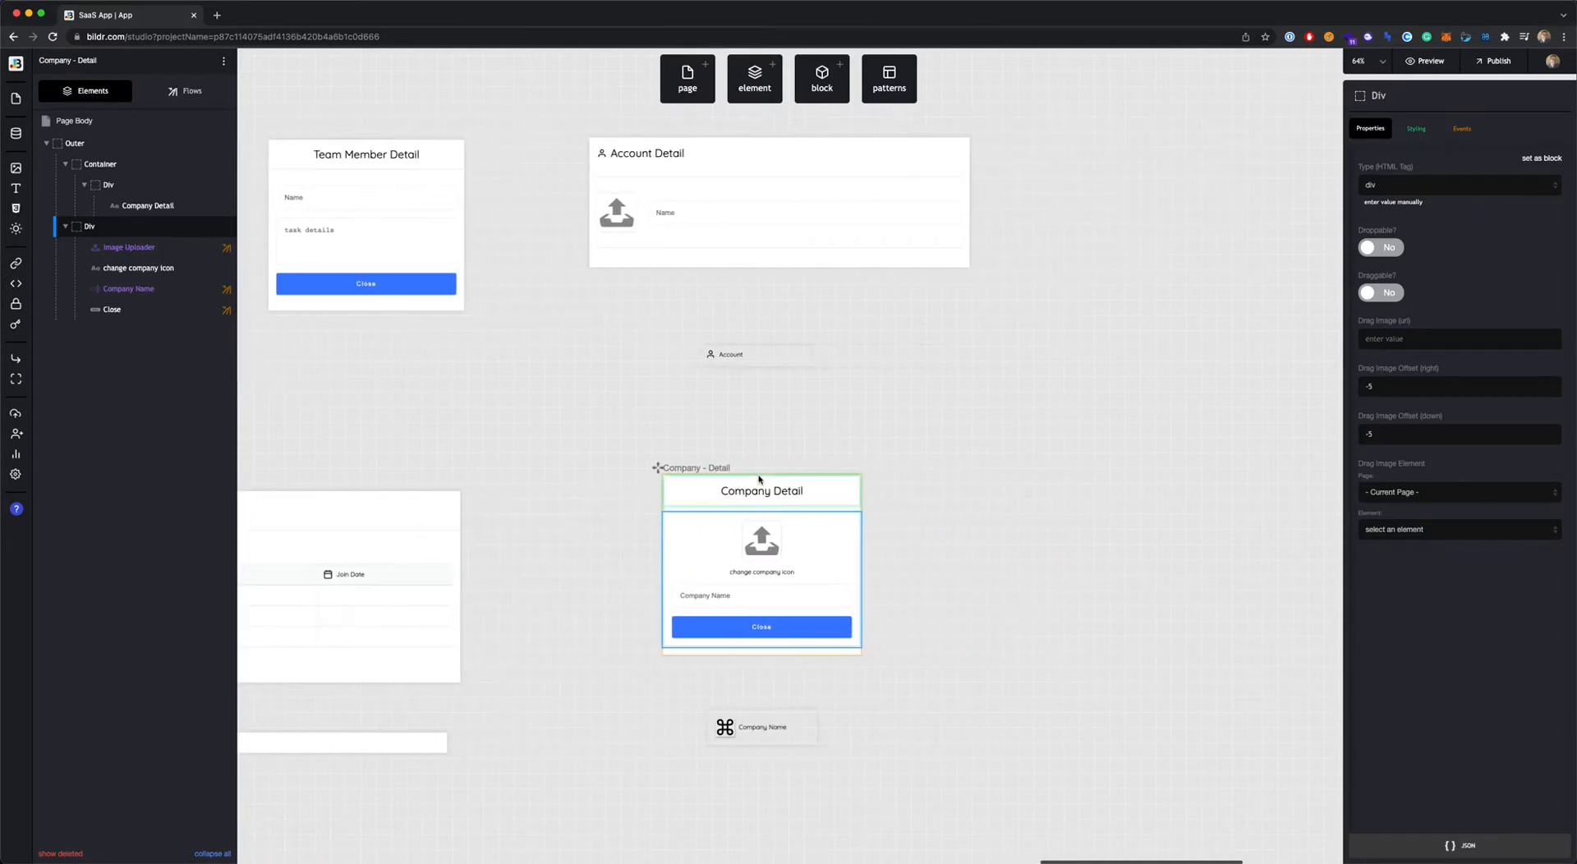
left_click(128, 247)
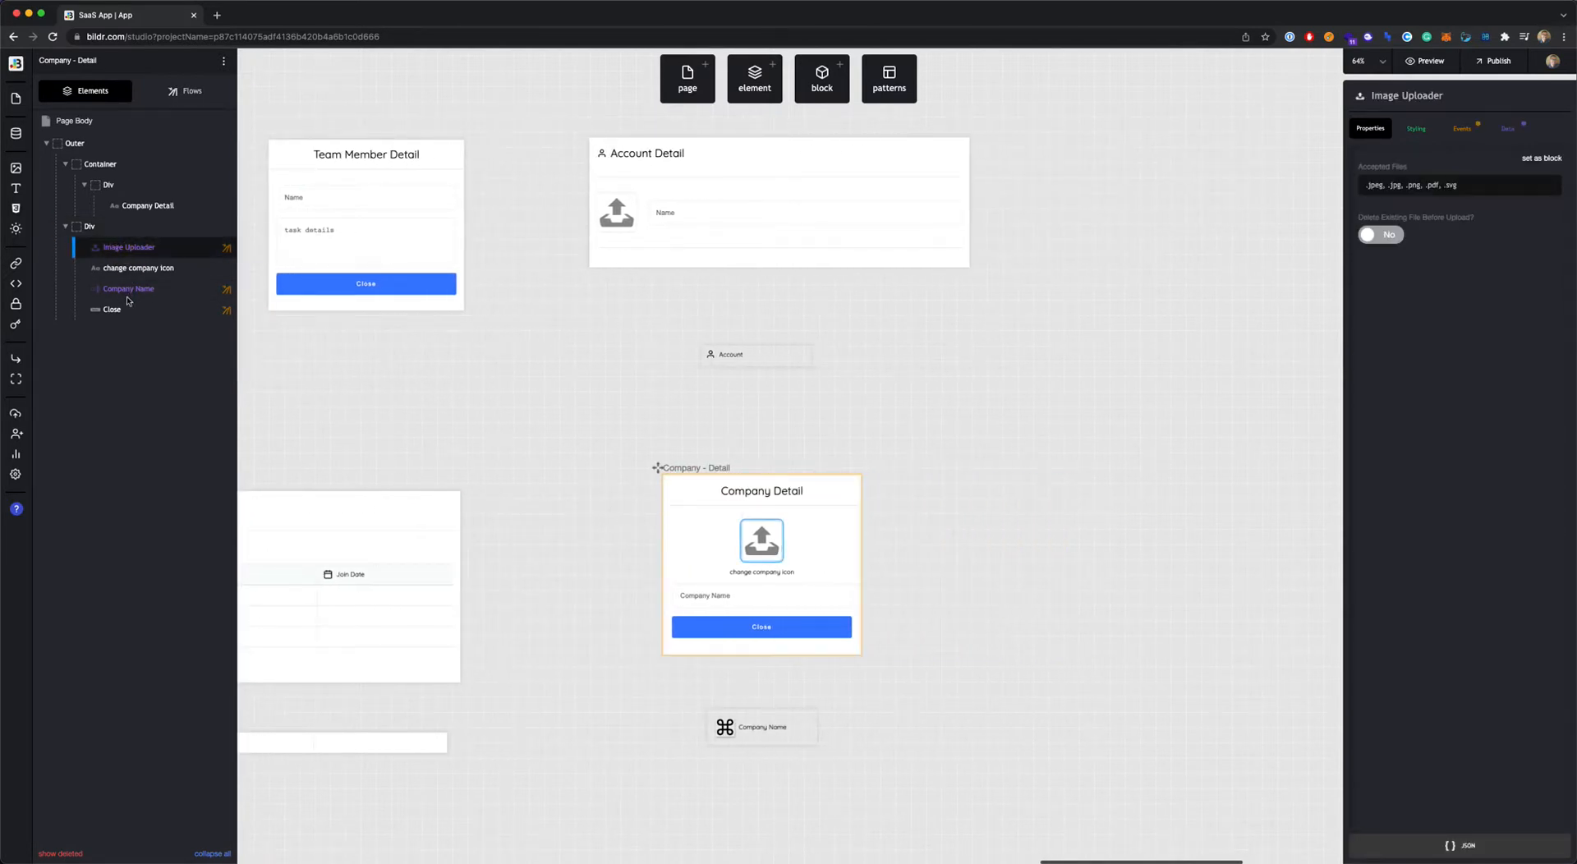
- Review the change event and data binding of the Company Name input on the Company - Detail page
left_click(130, 289)
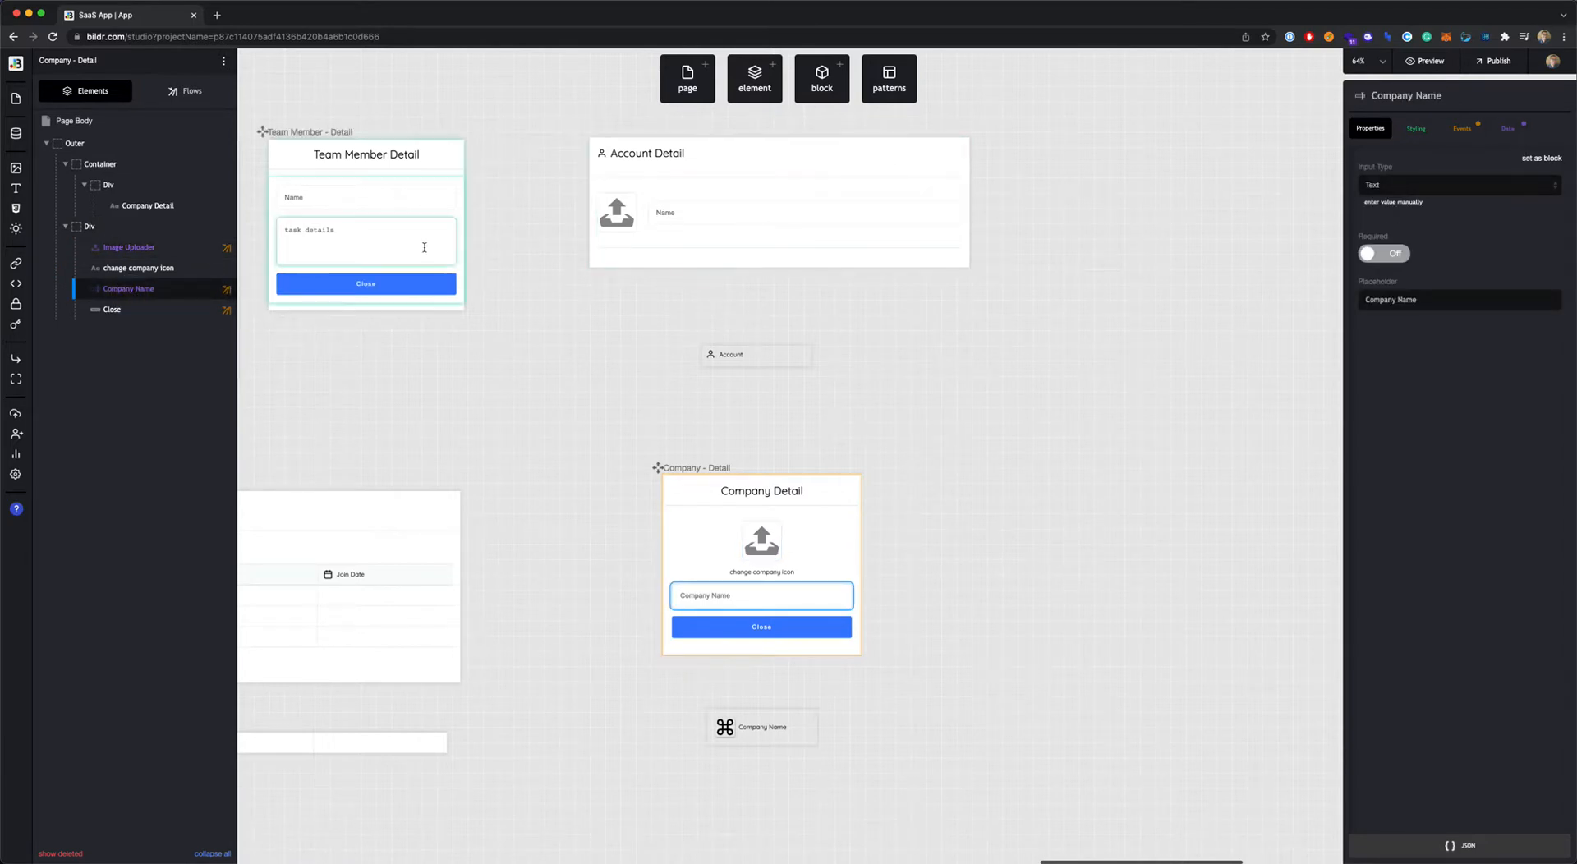
left_click(1456, 136)
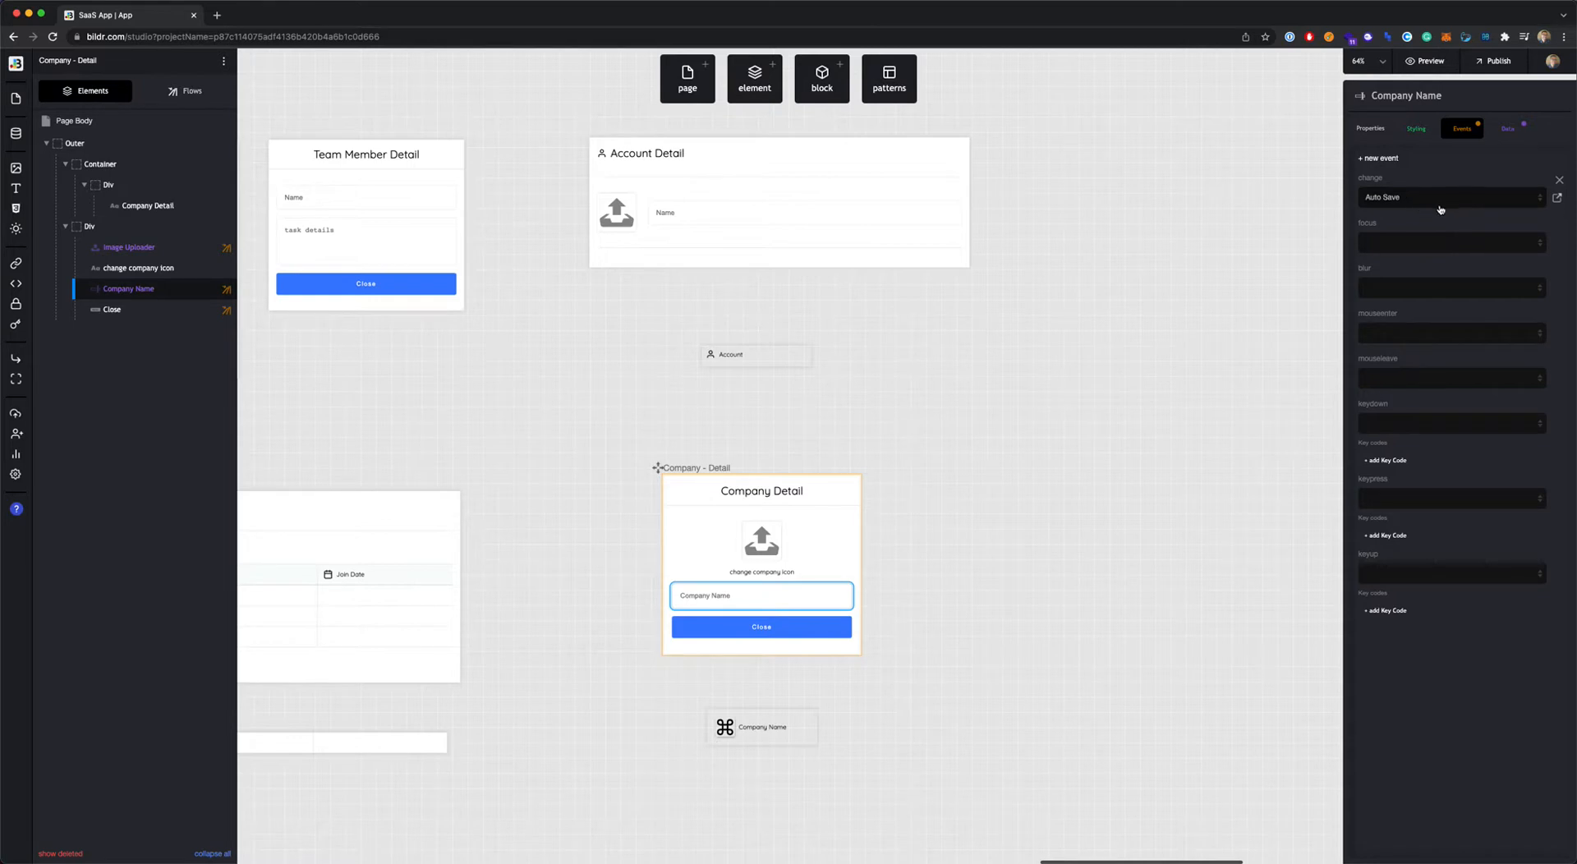
left_click(1506, 130)
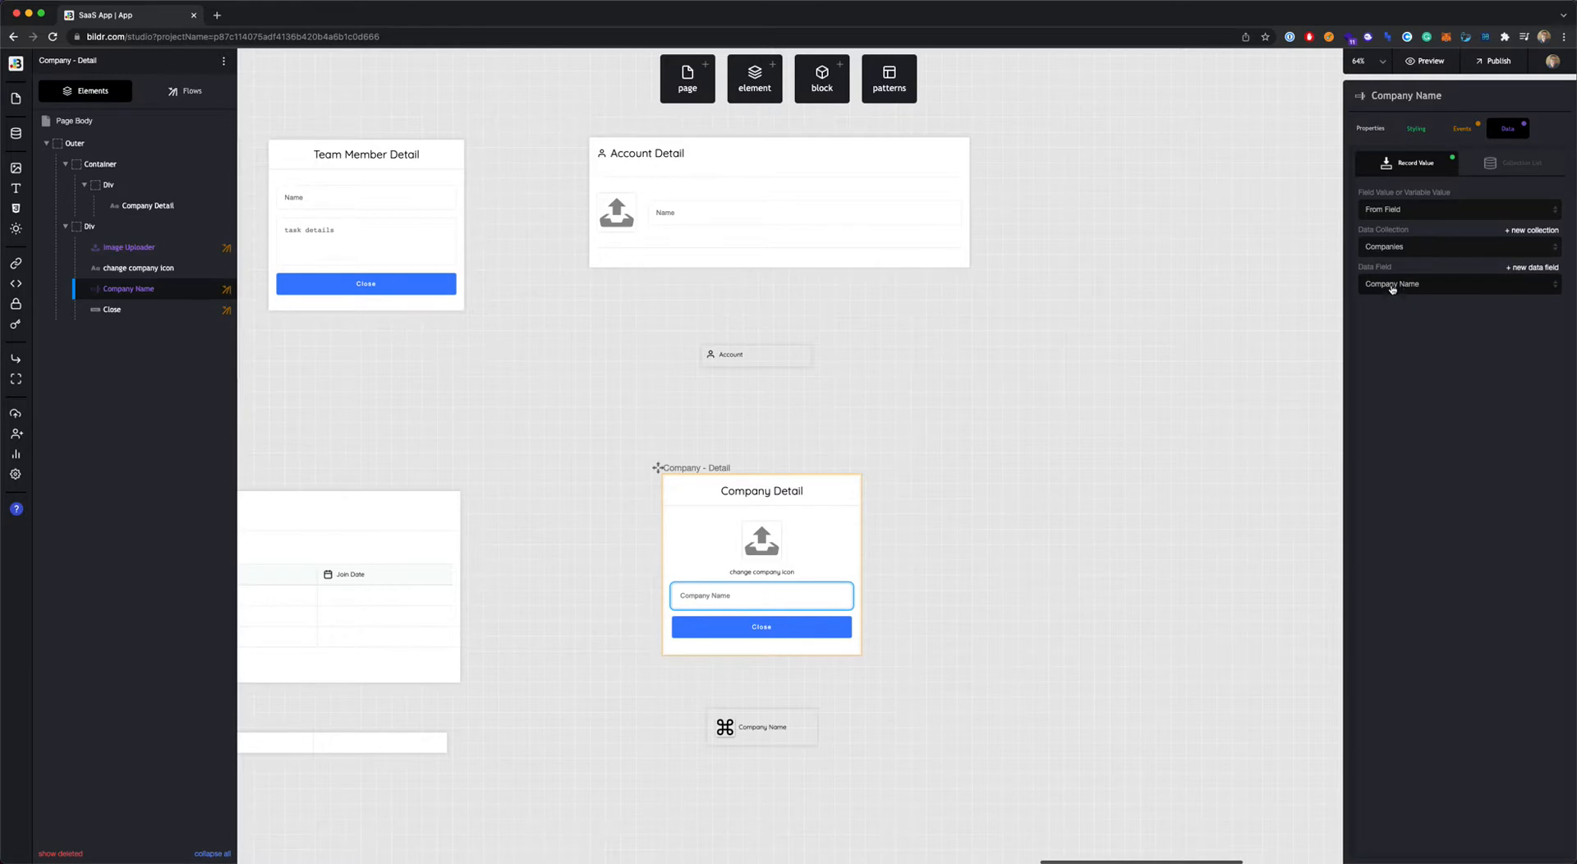
left_click(1462, 129)
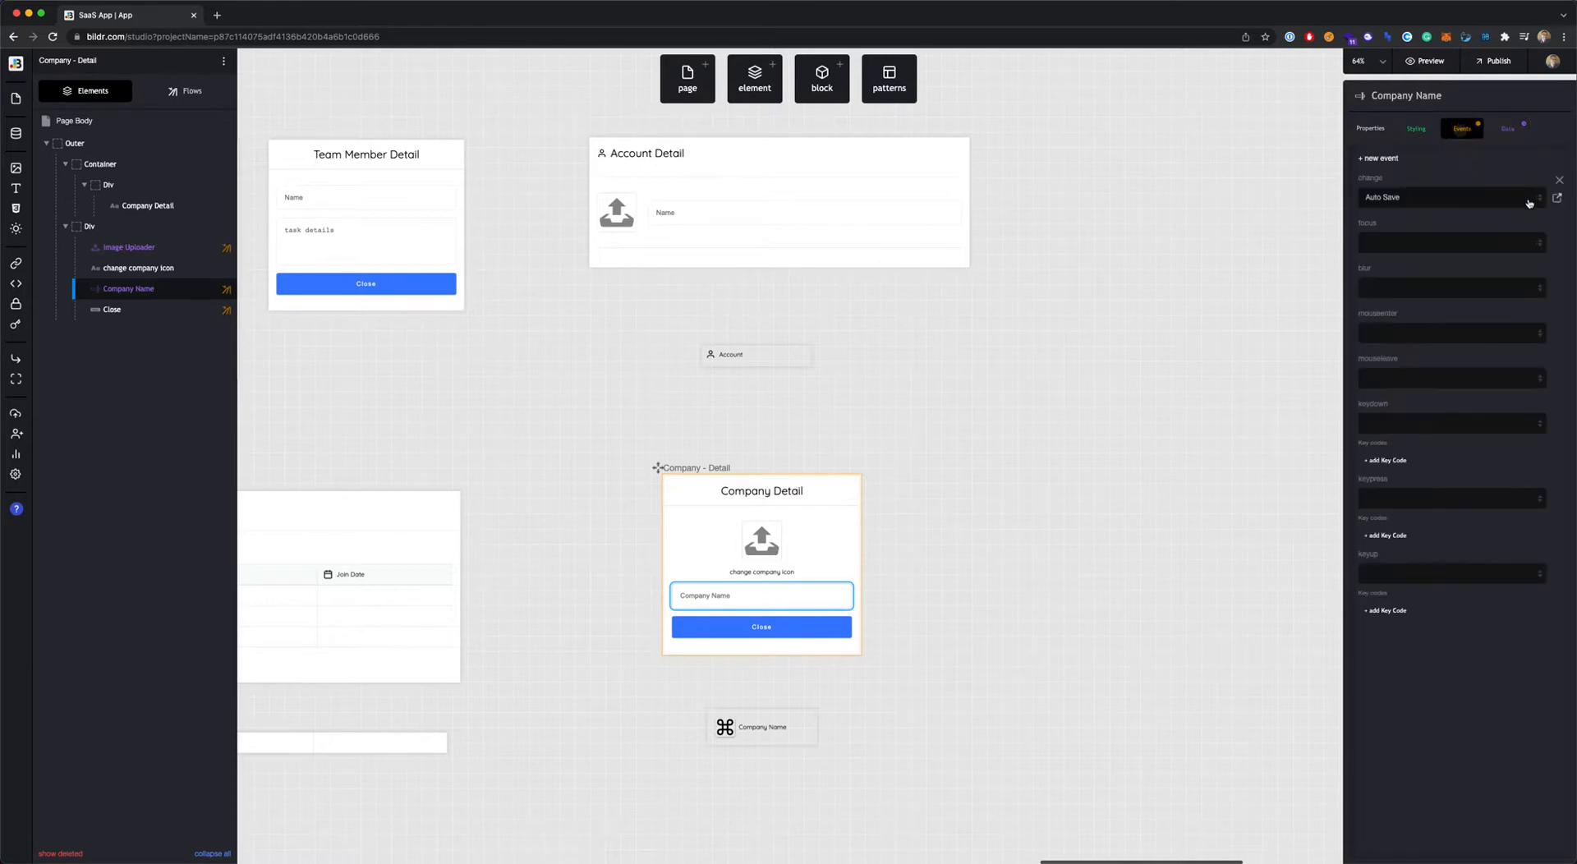
- Examine the Auto Save flow, its company info saved message flow, and the system message element on the App page
left_click(1557, 198)
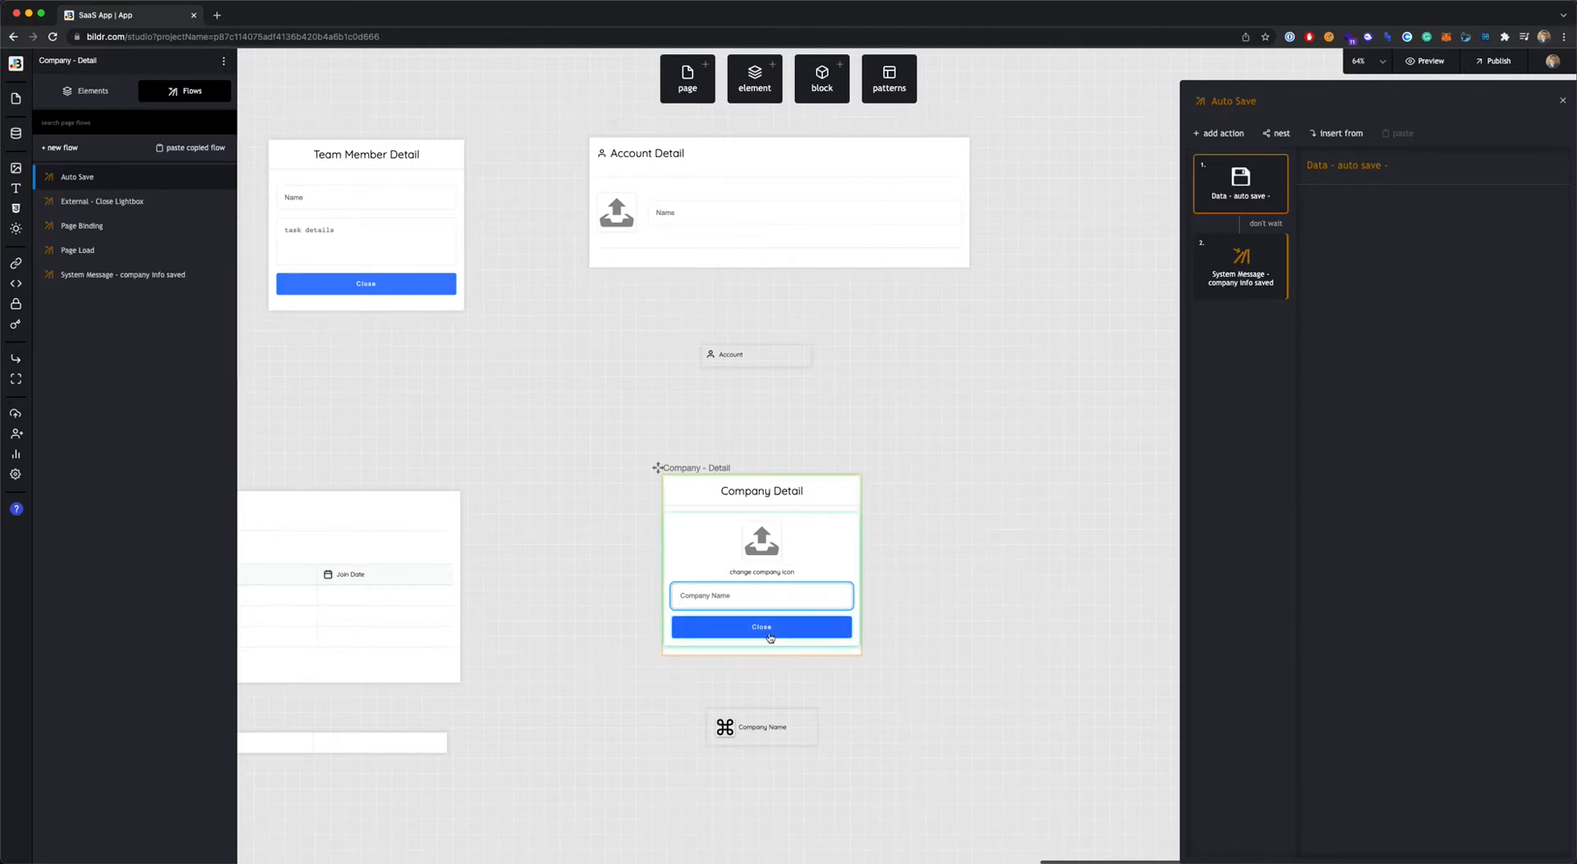
left_click(1243, 273)
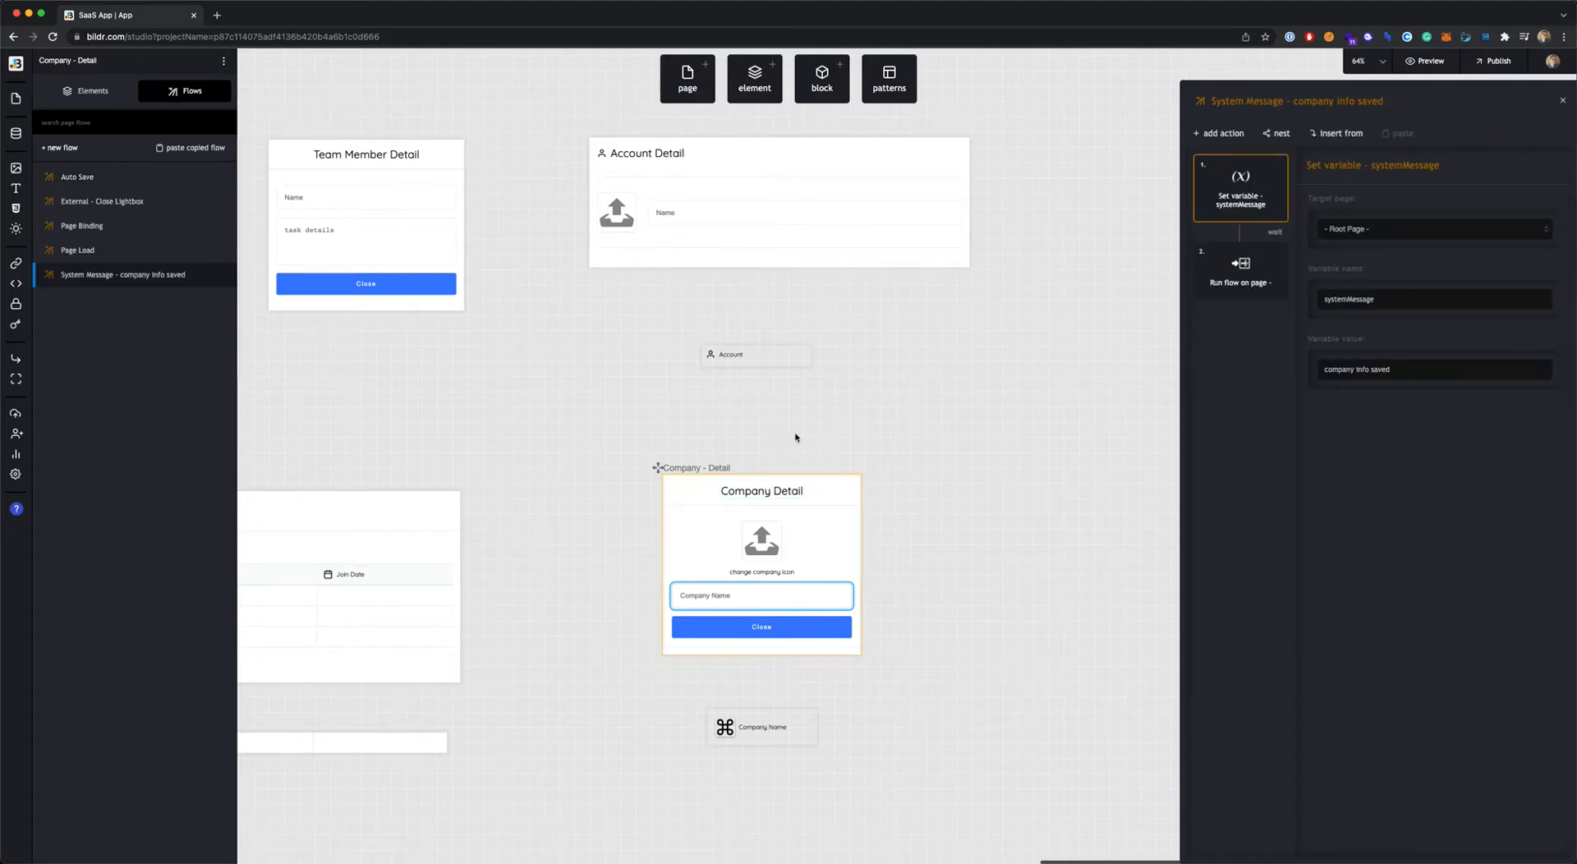
scroll(791, 369, "left", 15)
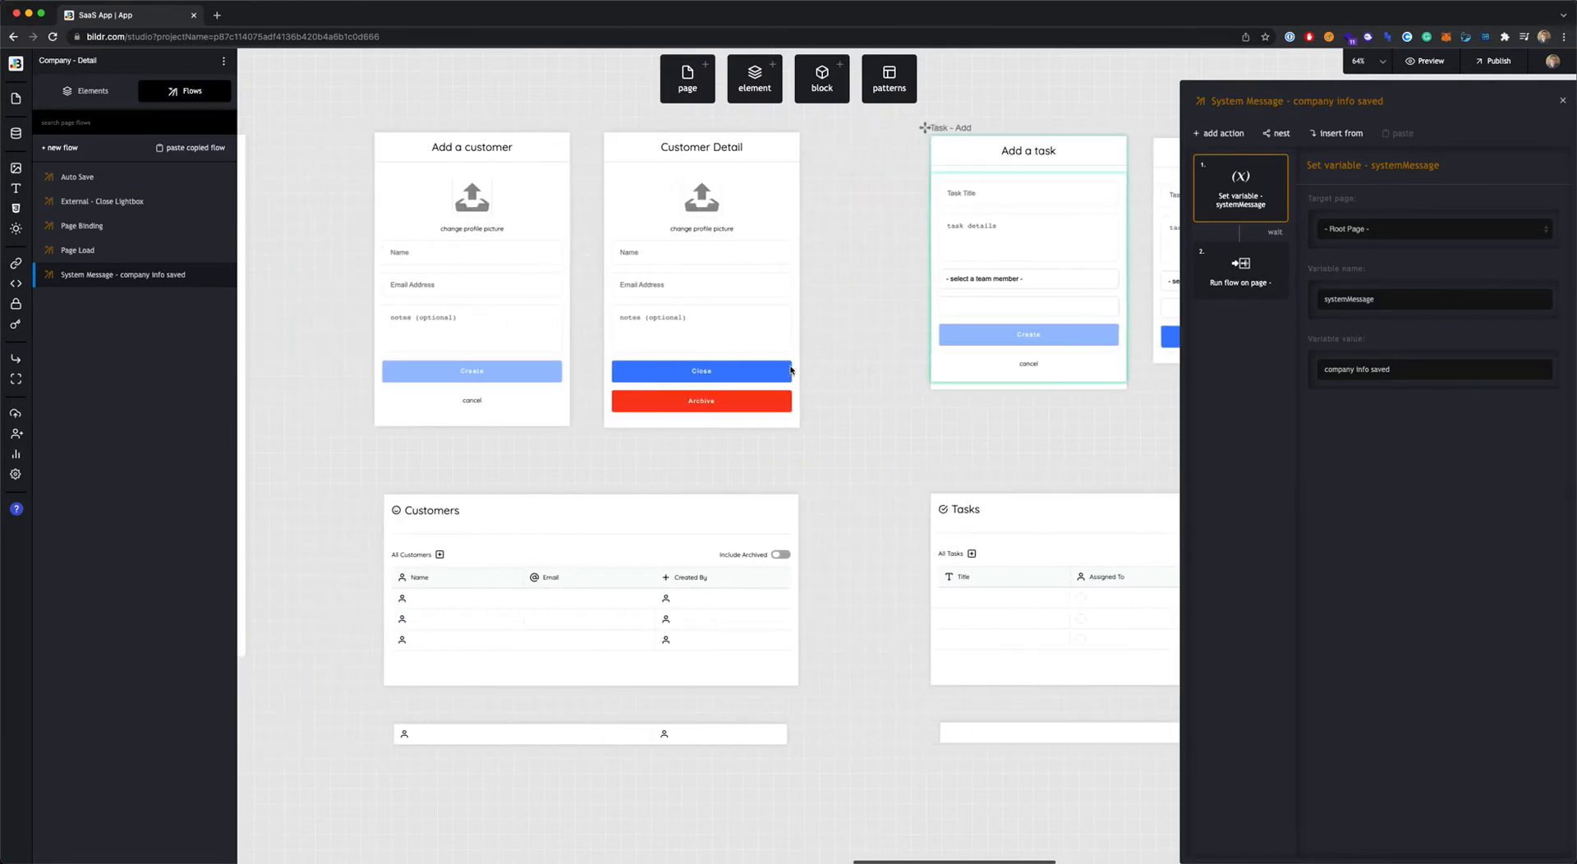
scroll(781, 345, "left", 5)
scroll(781, 345, "up", 3)
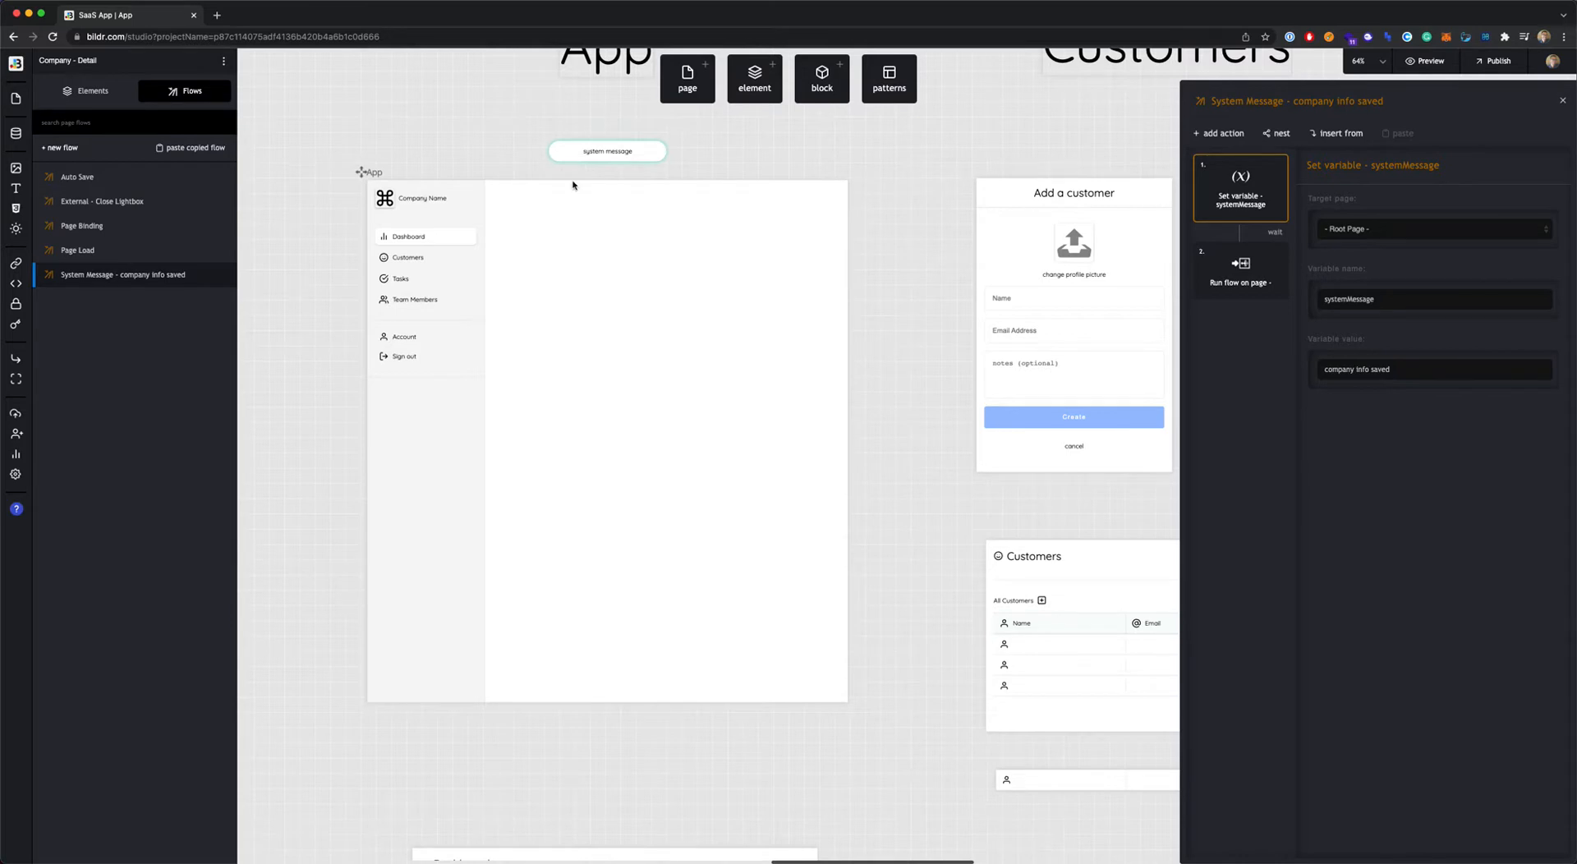
scroll(690, 231, "right", 15)
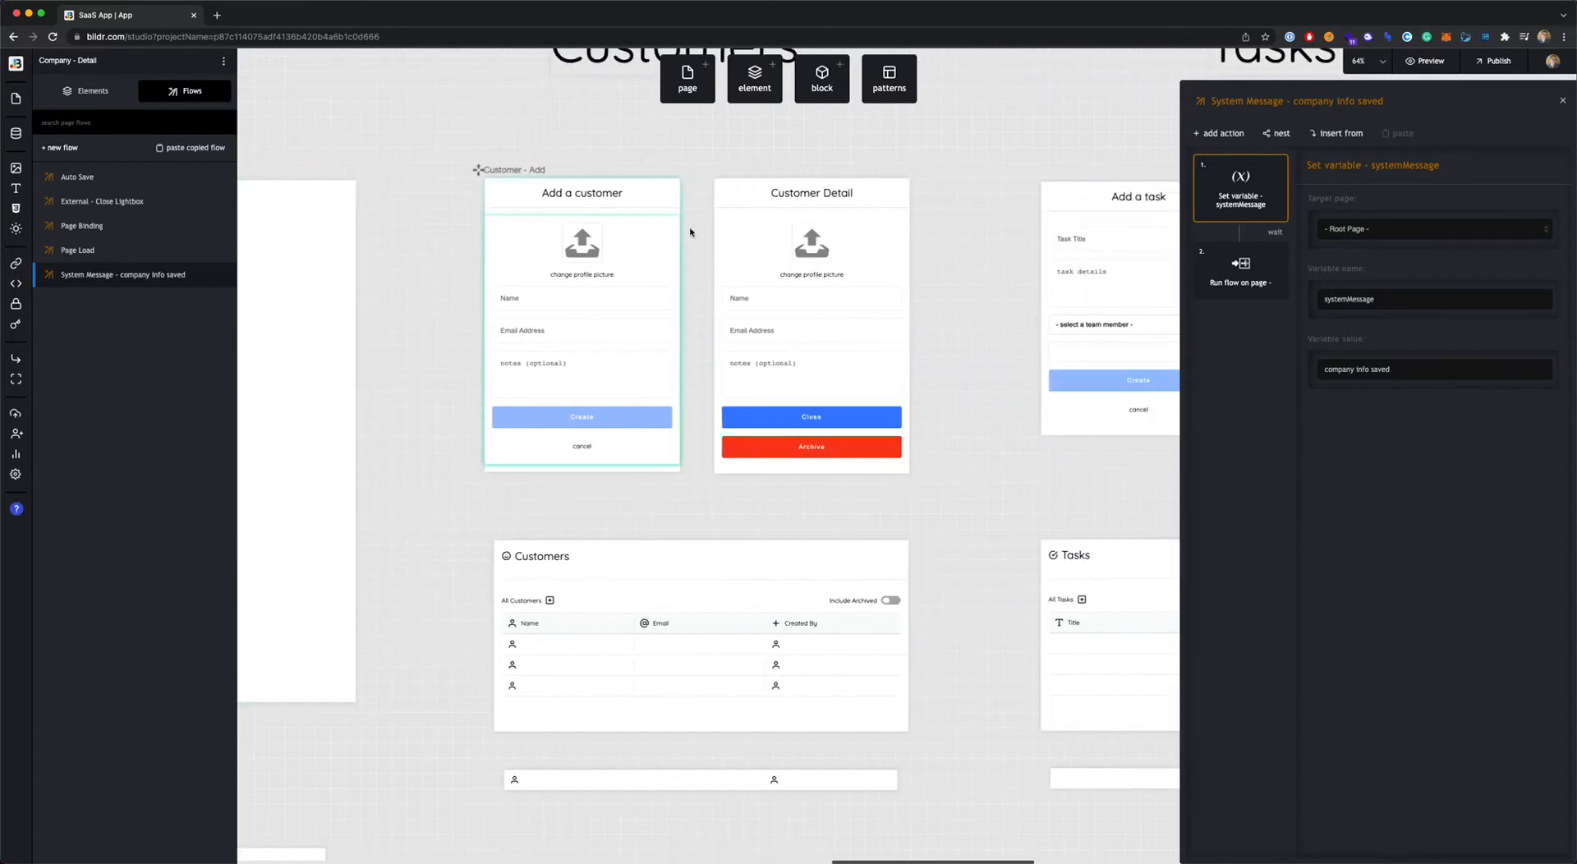
scroll(693, 232, "right", 2)
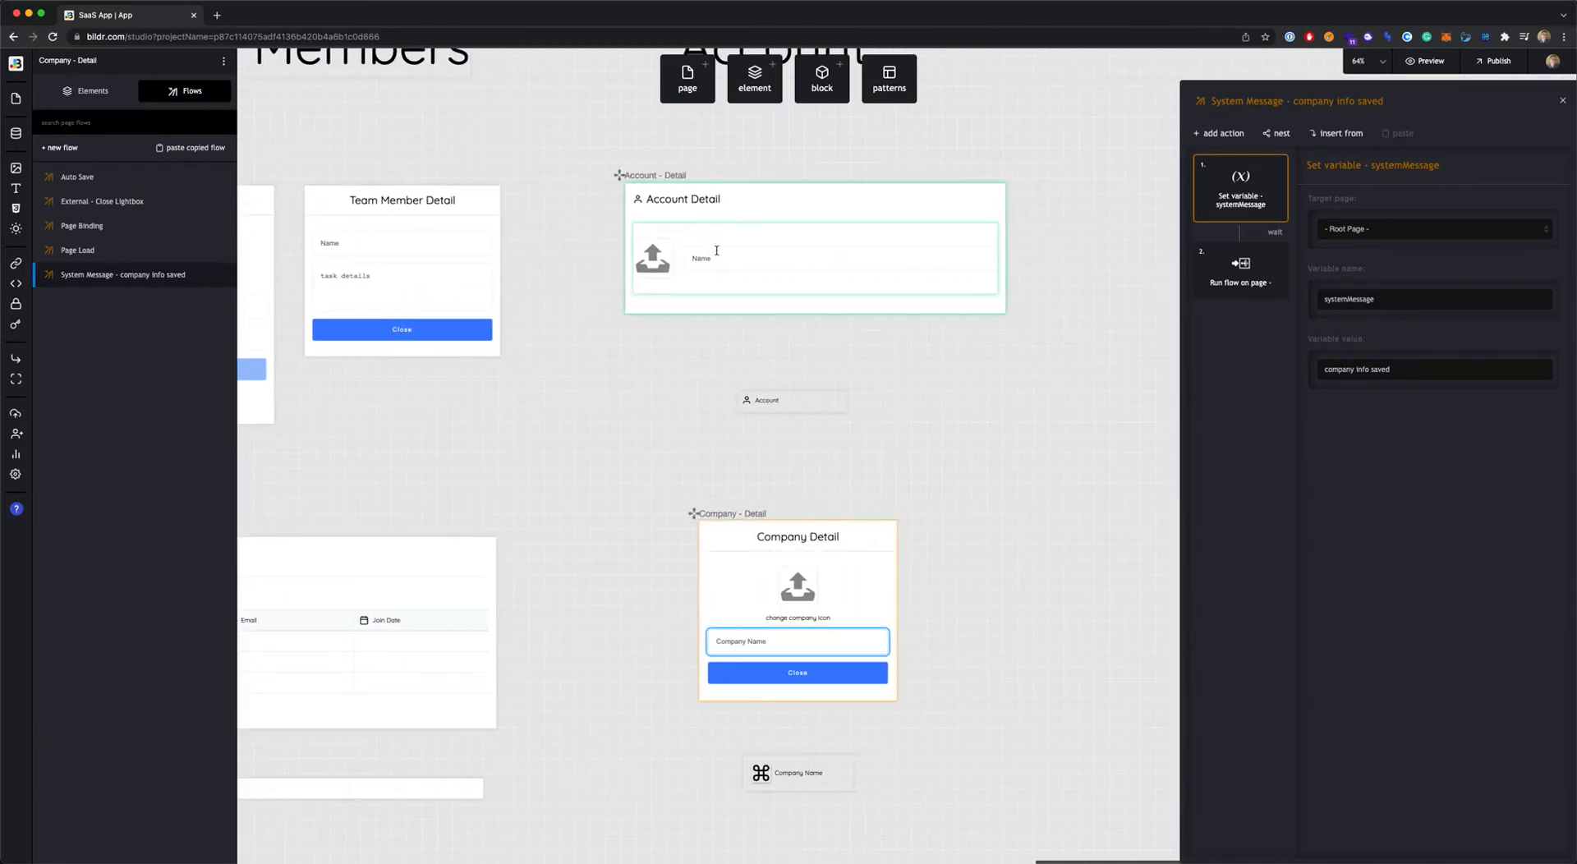
scroll(739, 345, "up", 4)
left_click(815, 464)
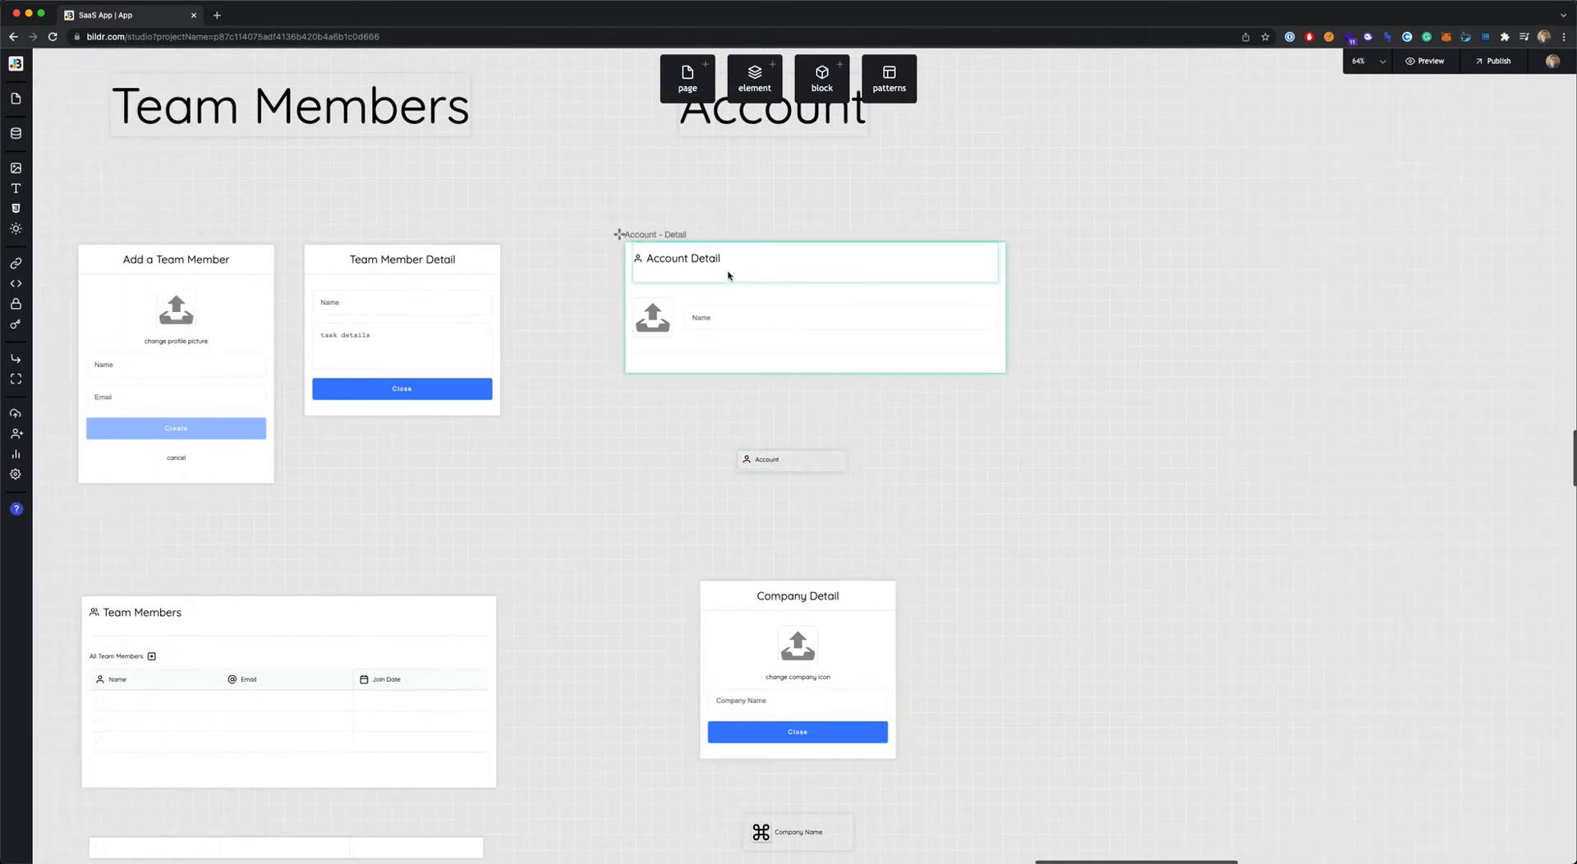
- Inspect the Account - Detail page's header, Image Uploader and Name input
left_click(767, 272)
left_click(767, 271)
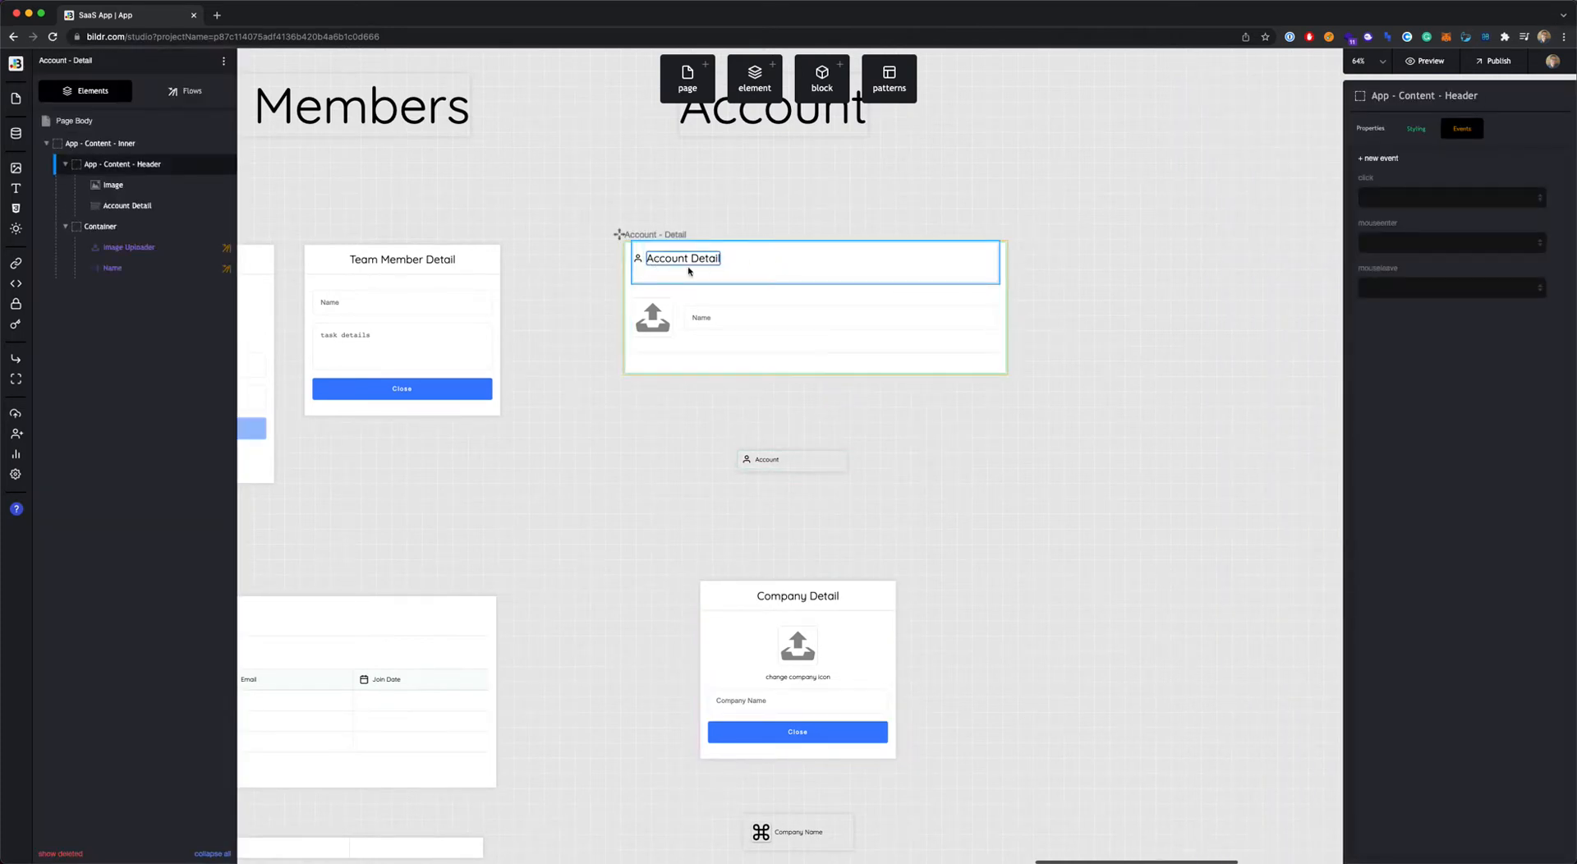
left_click(121, 247)
left_click(117, 269)
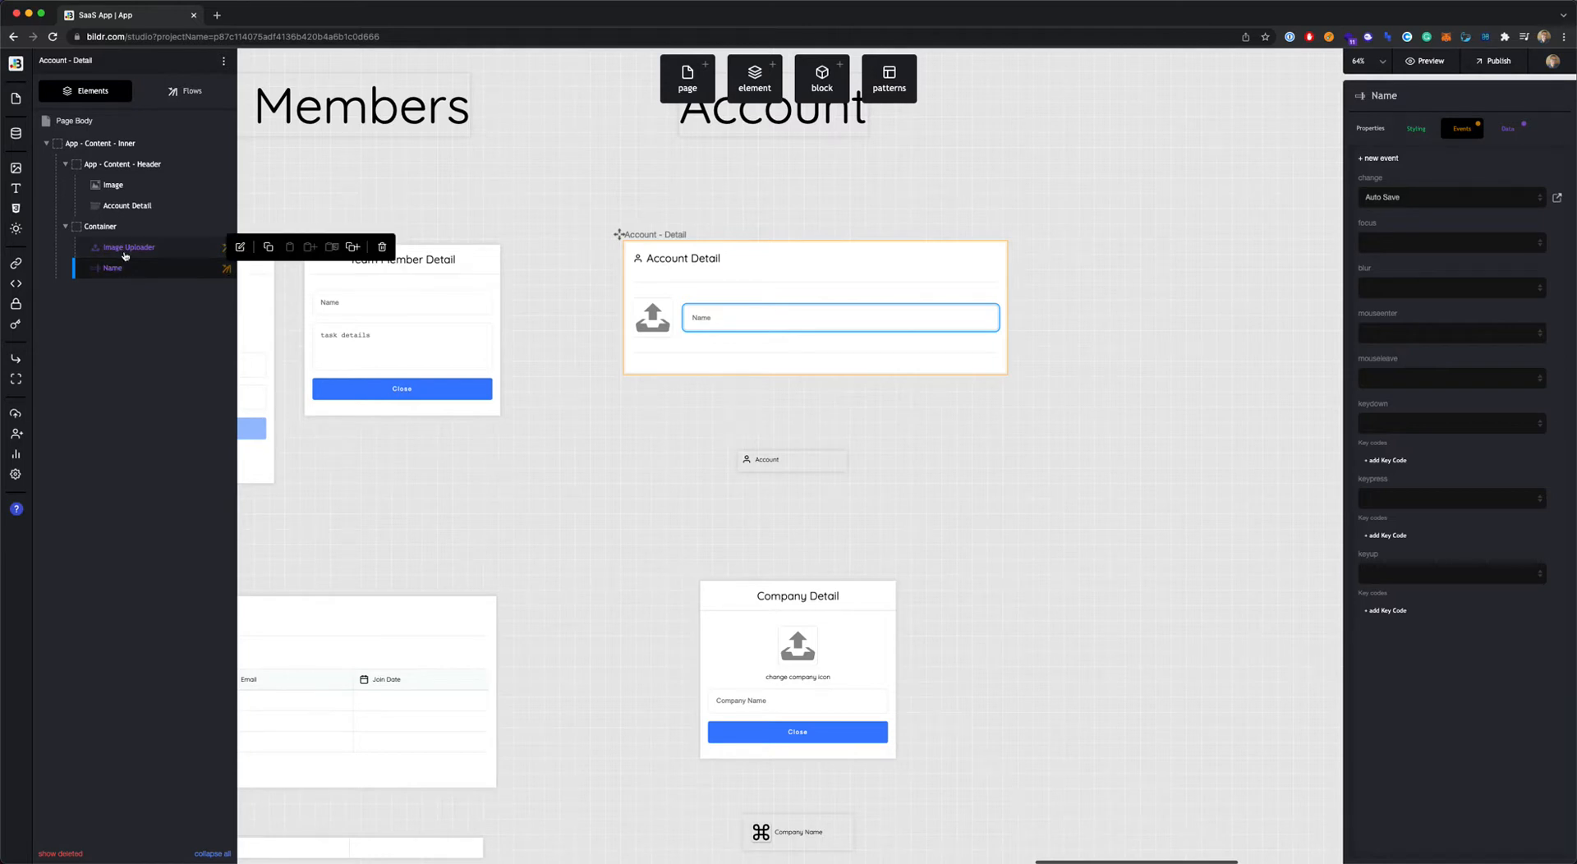
left_click(125, 254)
left_click(127, 268)
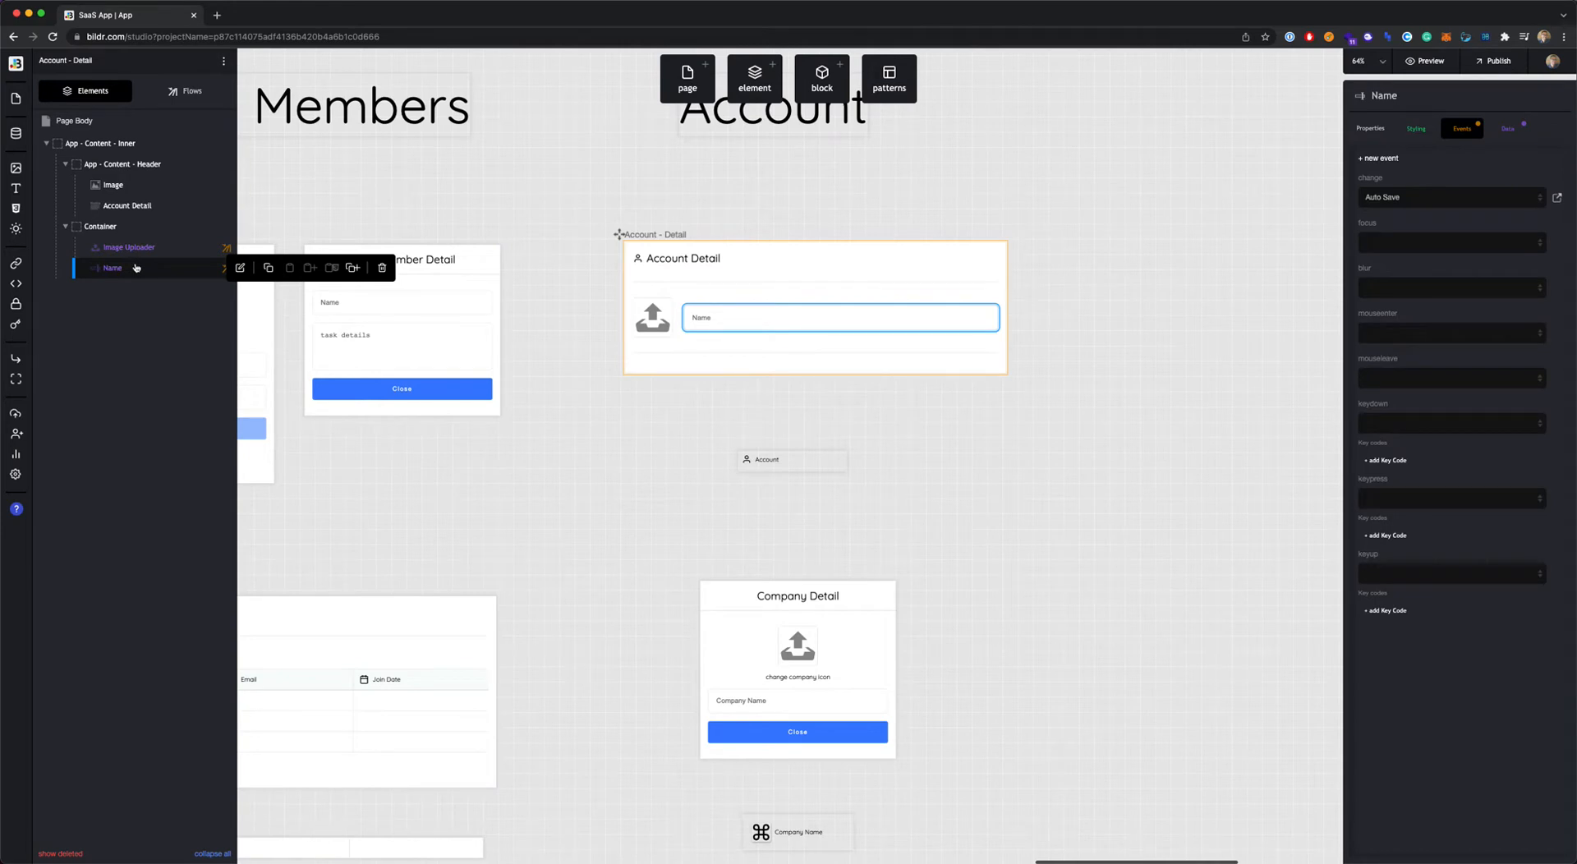
- Review the data bindings of the account's Name input and Image Uploader, and the Name input's change event
left_click(1528, 134)
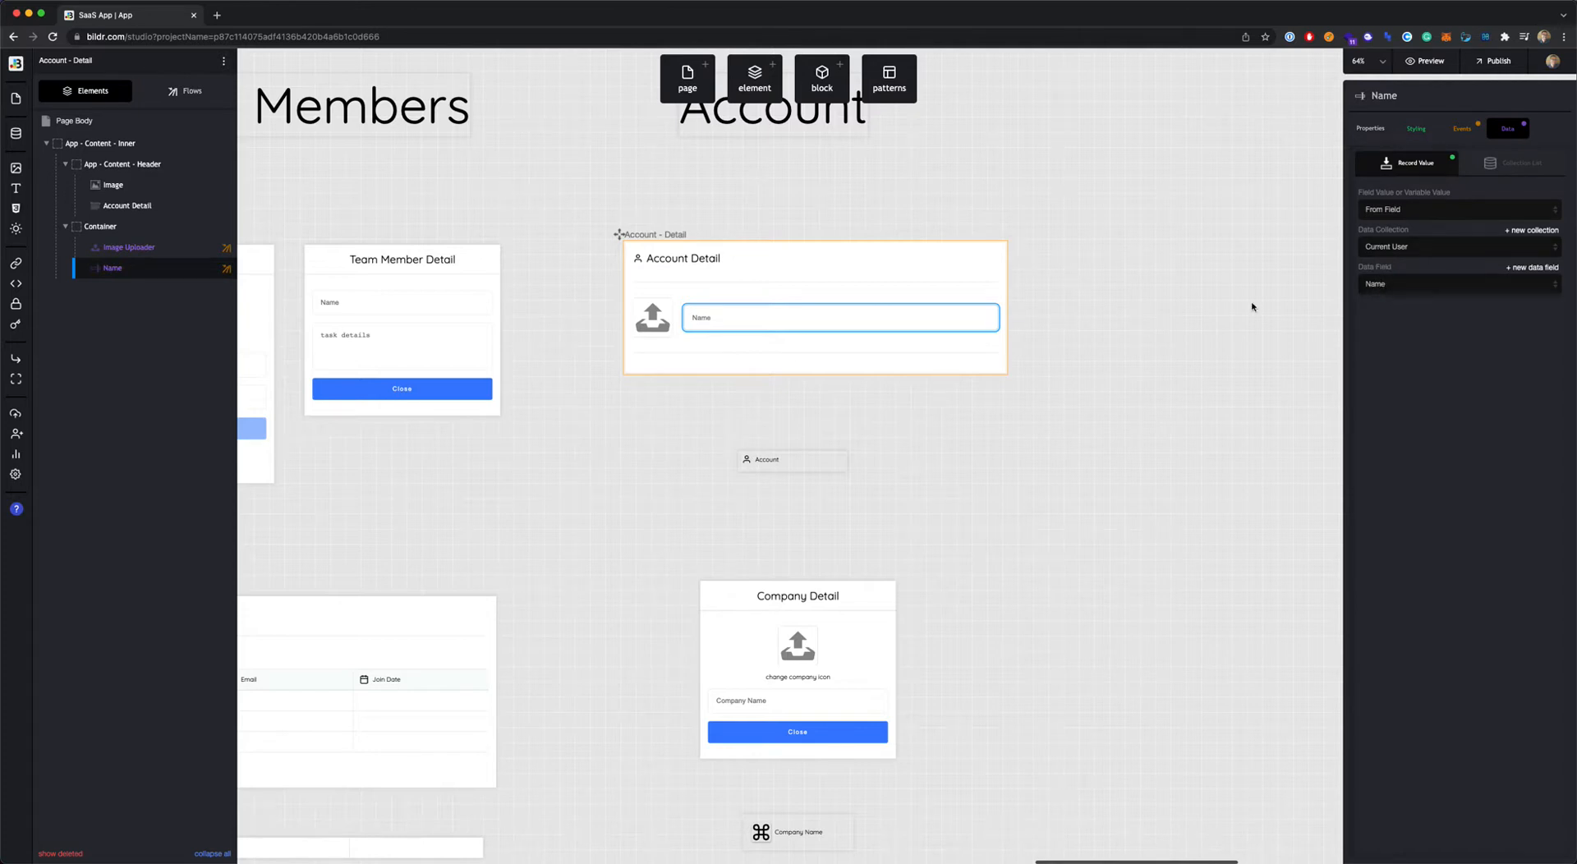
left_click(148, 247)
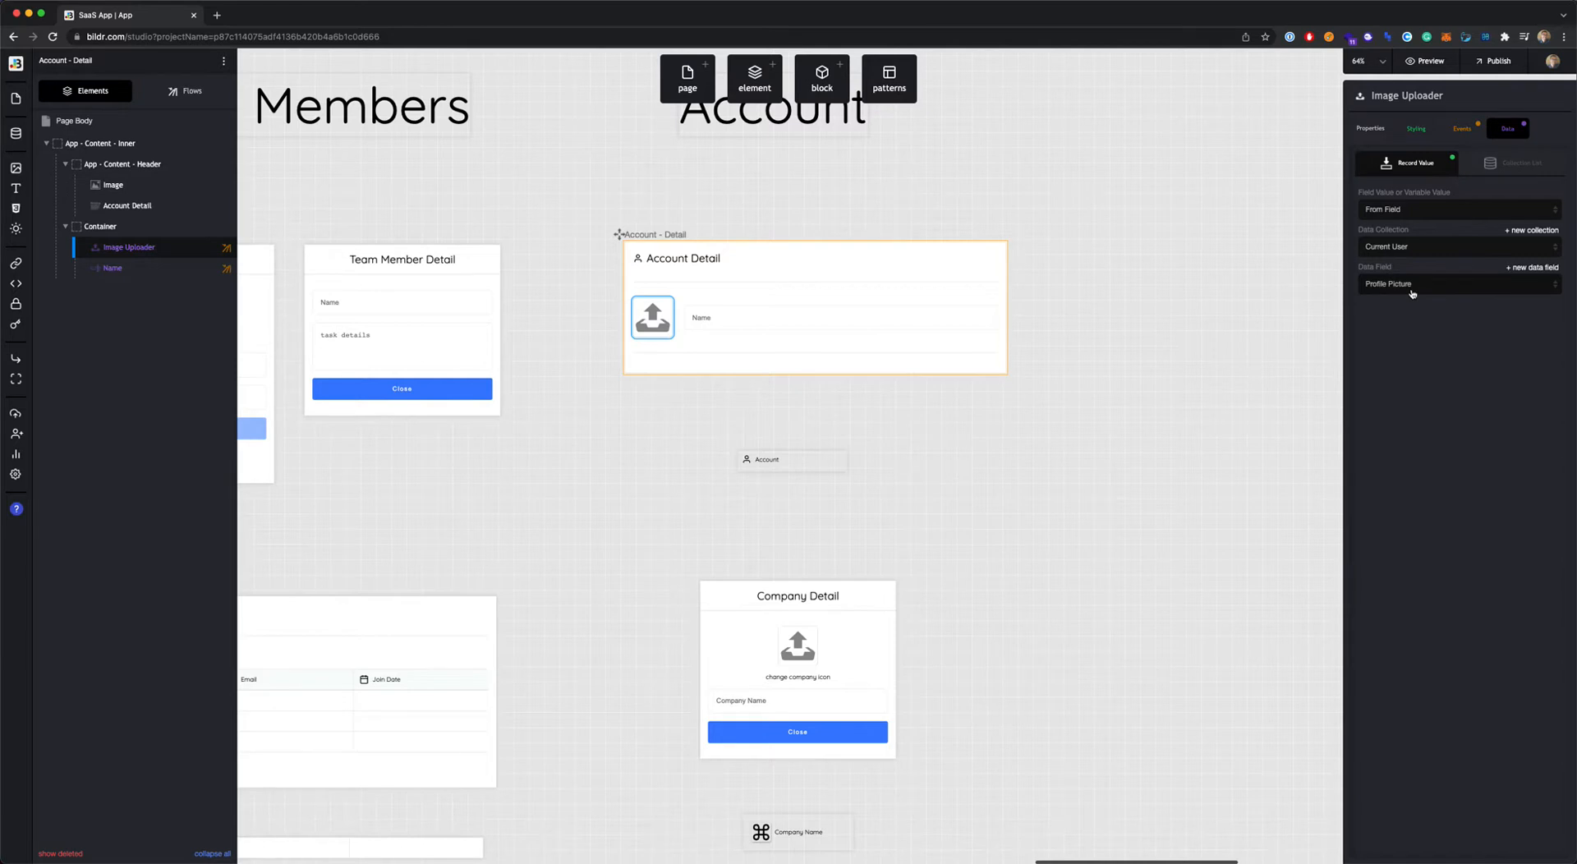
left_click(136, 269)
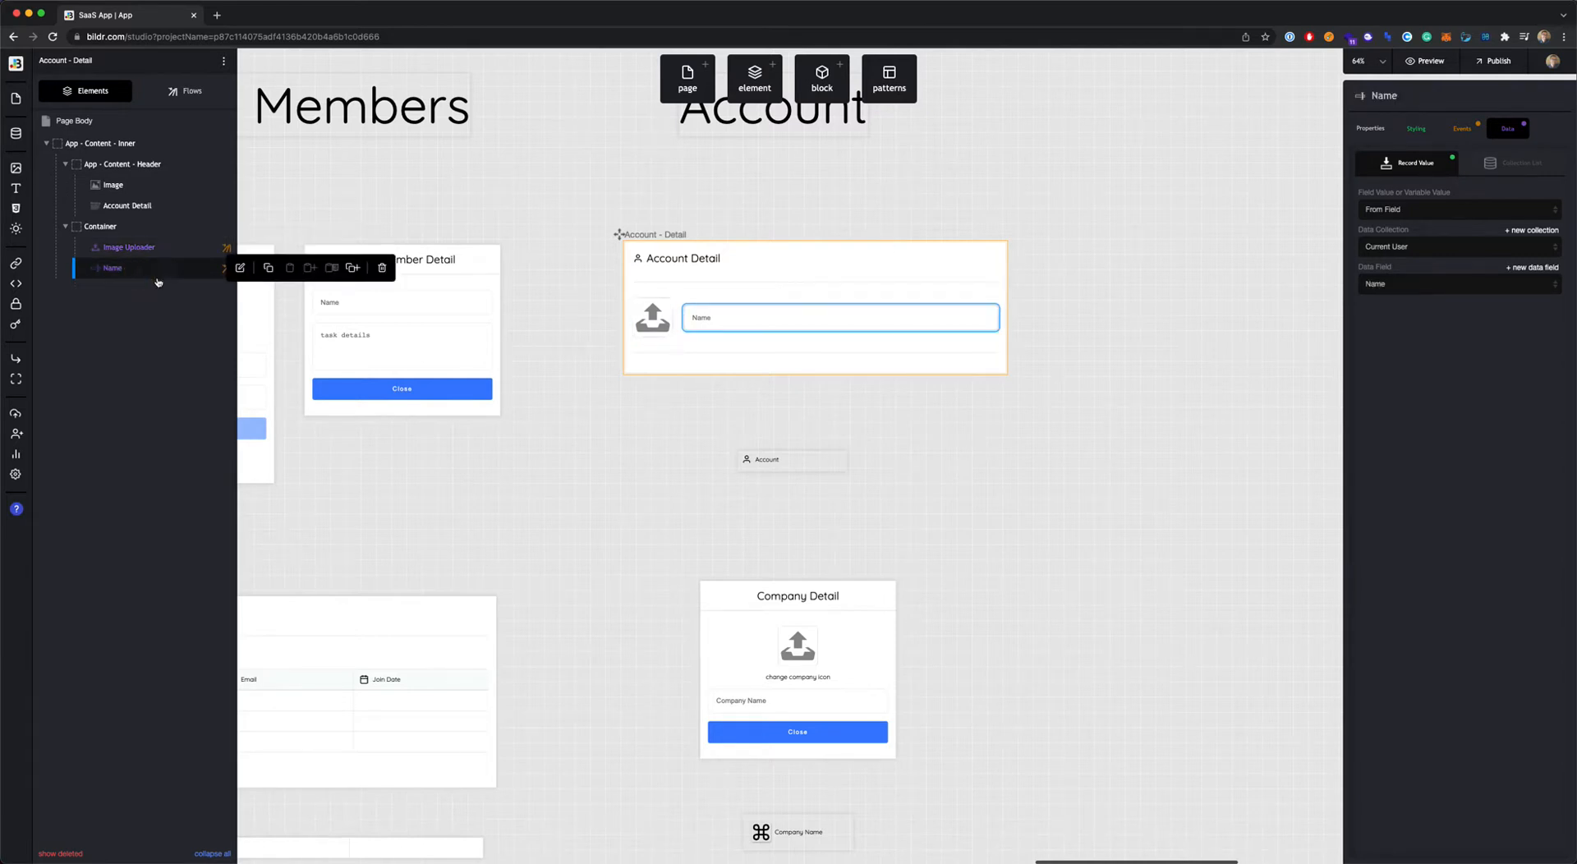
left_click(1461, 129)
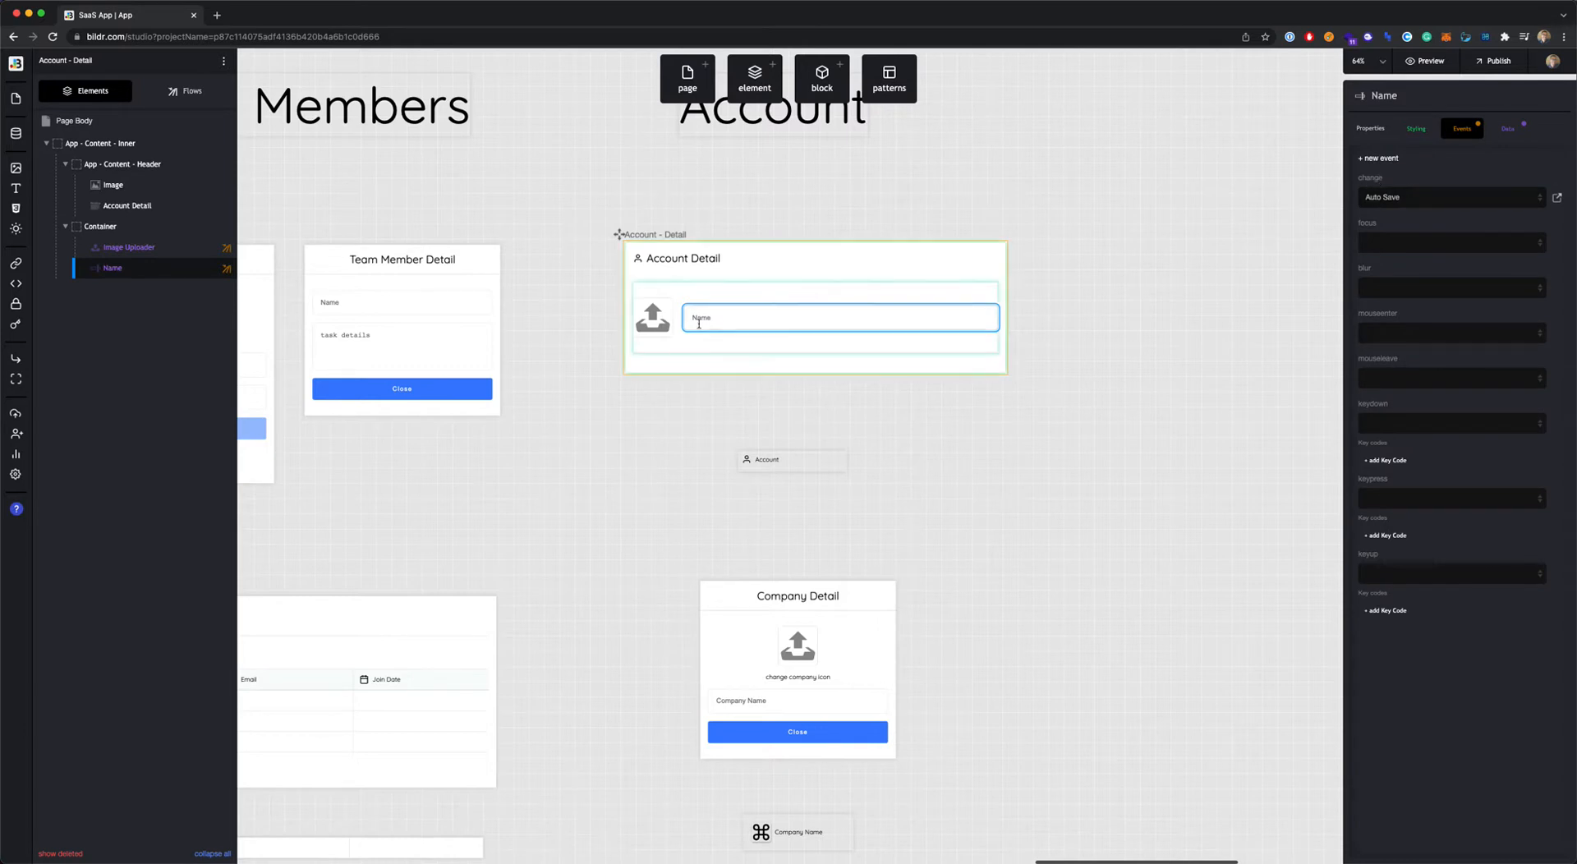
- Inspect the click event of the Account - Row button and locate the Account entry in the App page's navigation
left_click(775, 467)
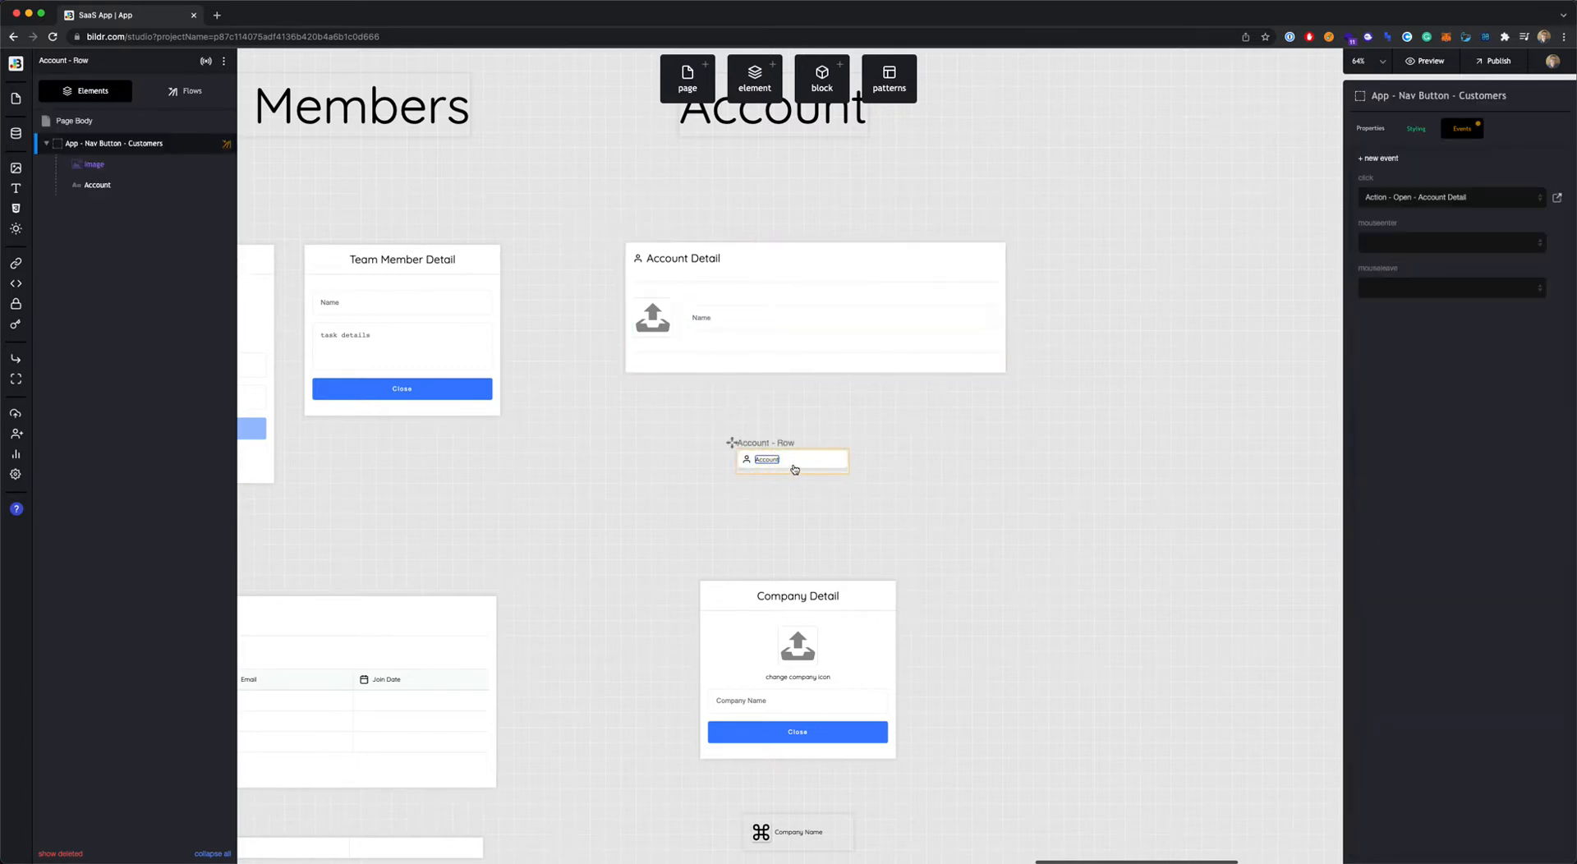
scroll(776, 371, "left", 20)
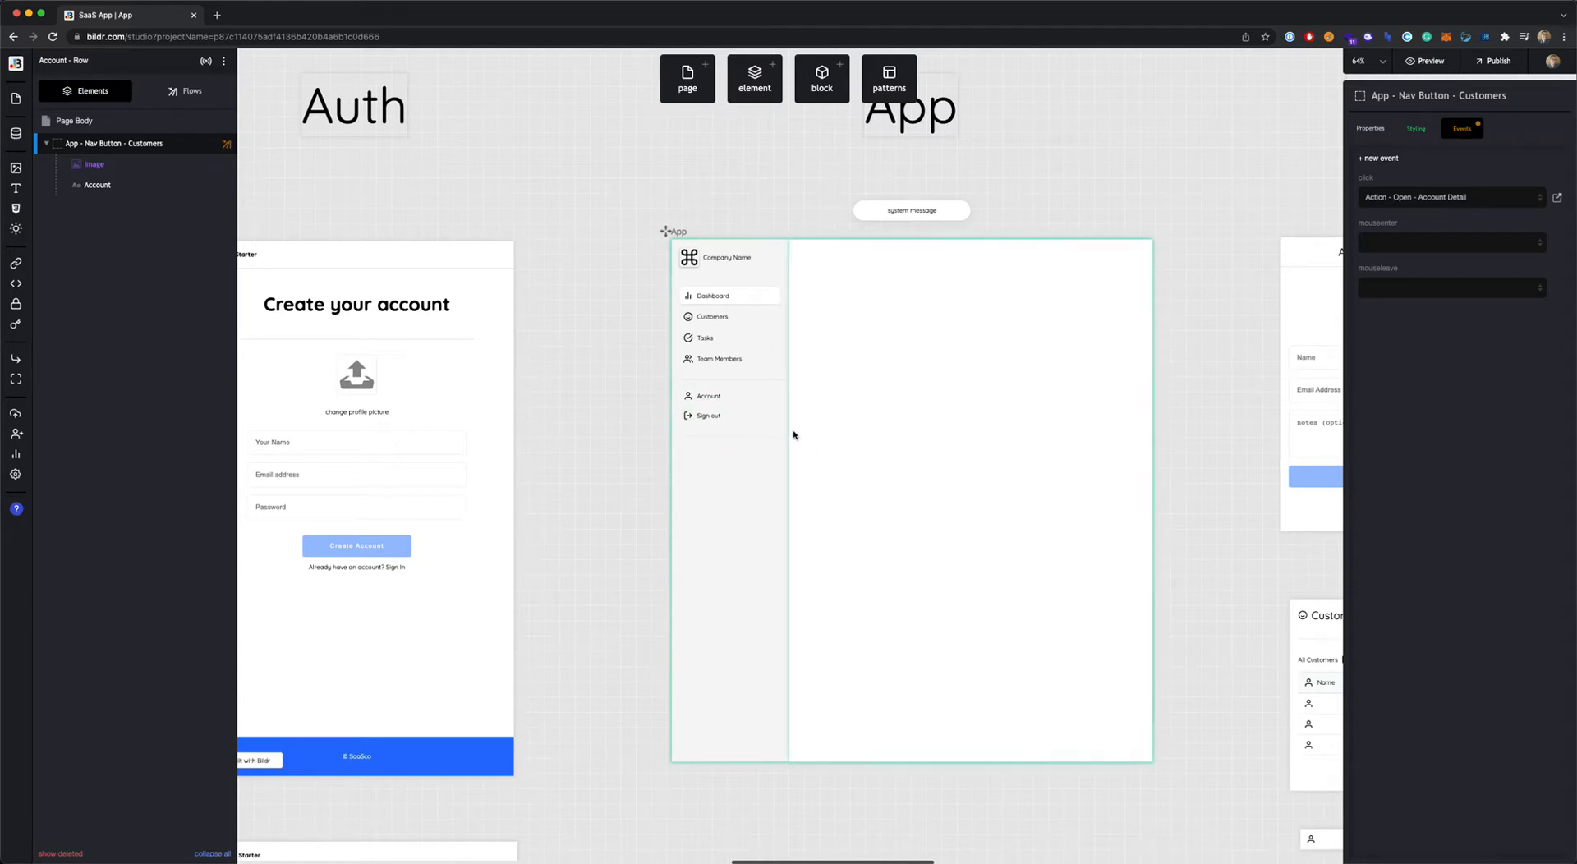
scroll(983, 467, "right", 20)
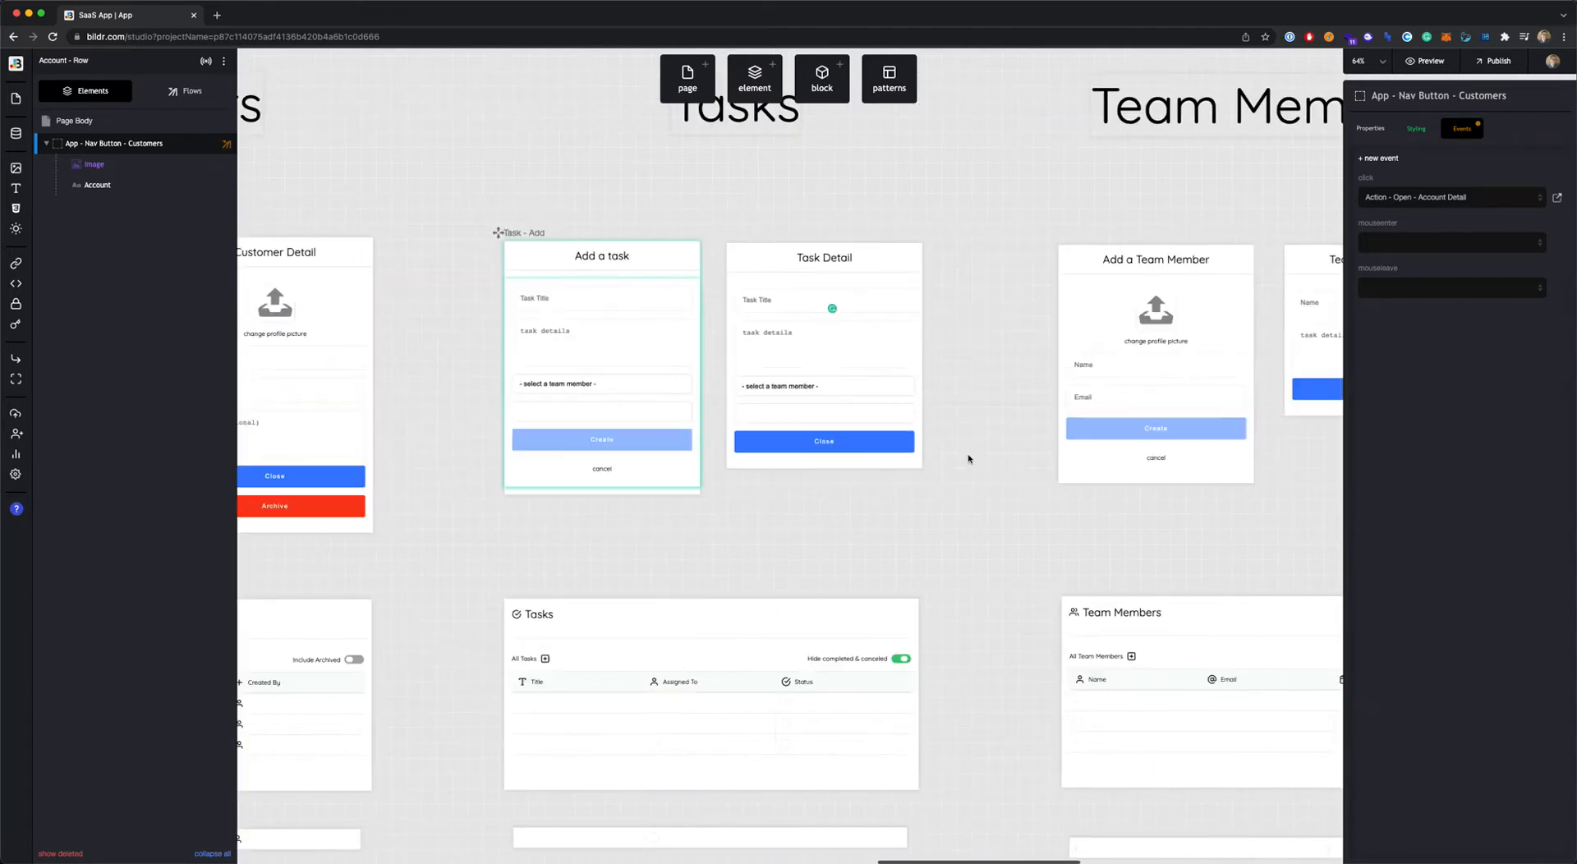
- Clear the selection around the Account - Row element and survey all page groups from Website to Account
scroll(964, 459, "right", 5)
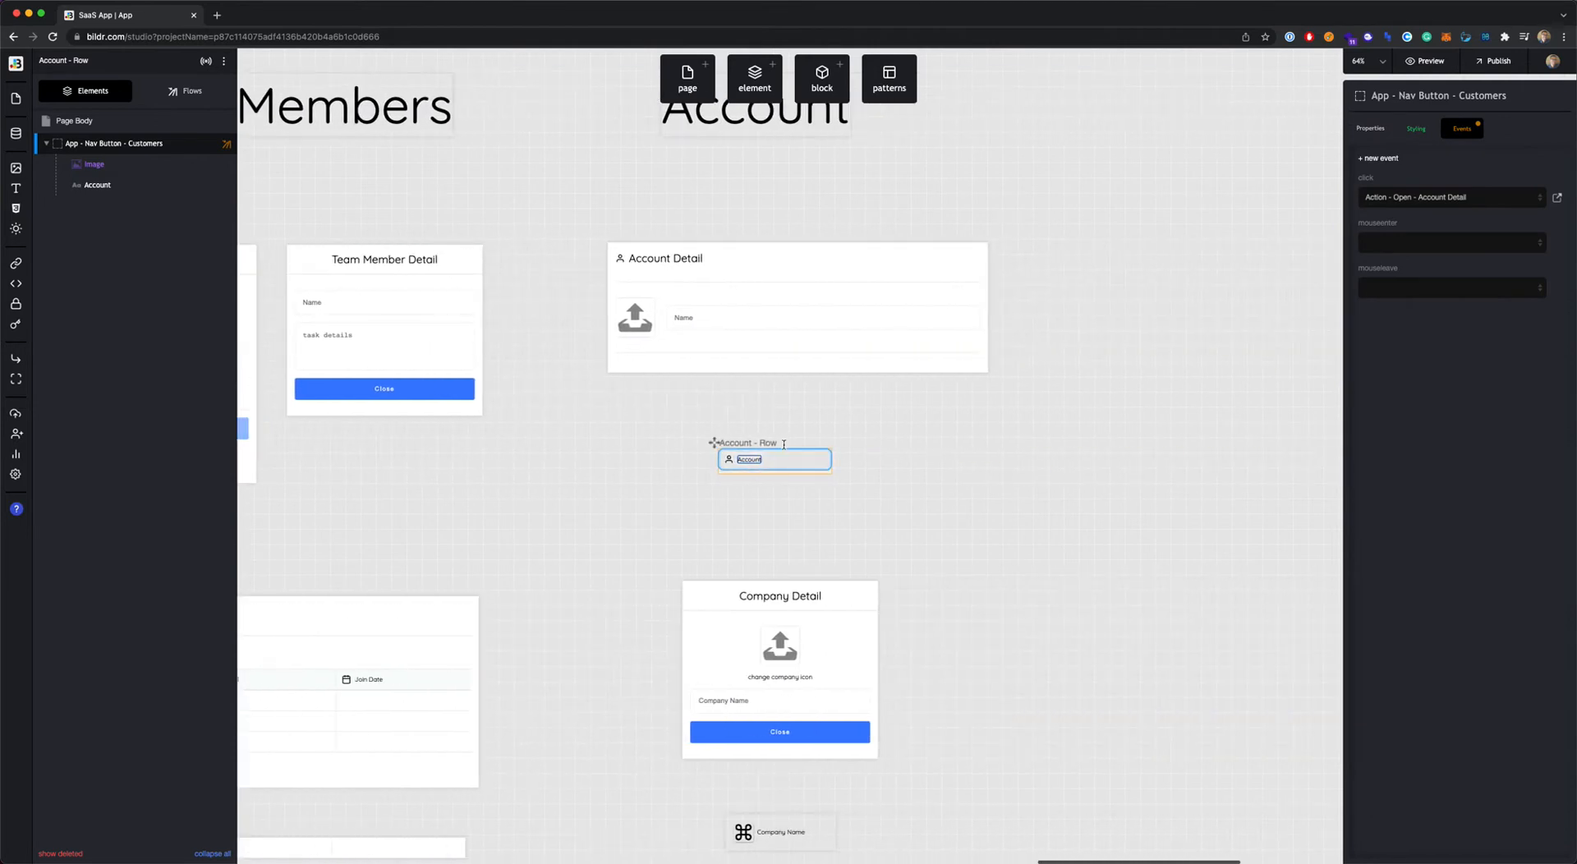
left_click(926, 448)
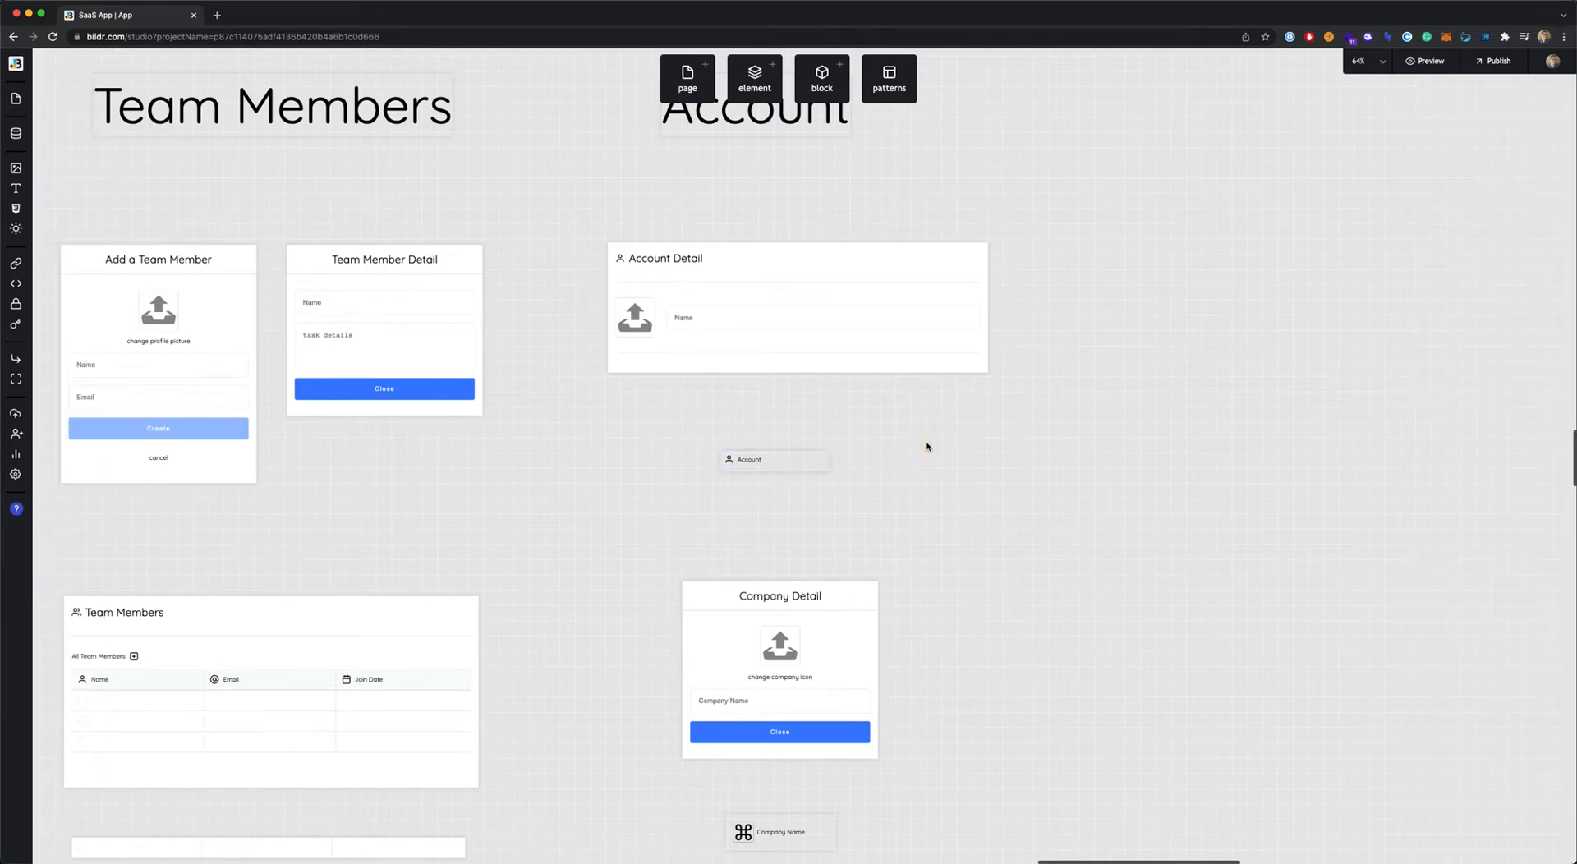
key("super+0")
scroll(927, 446, "down", 10)
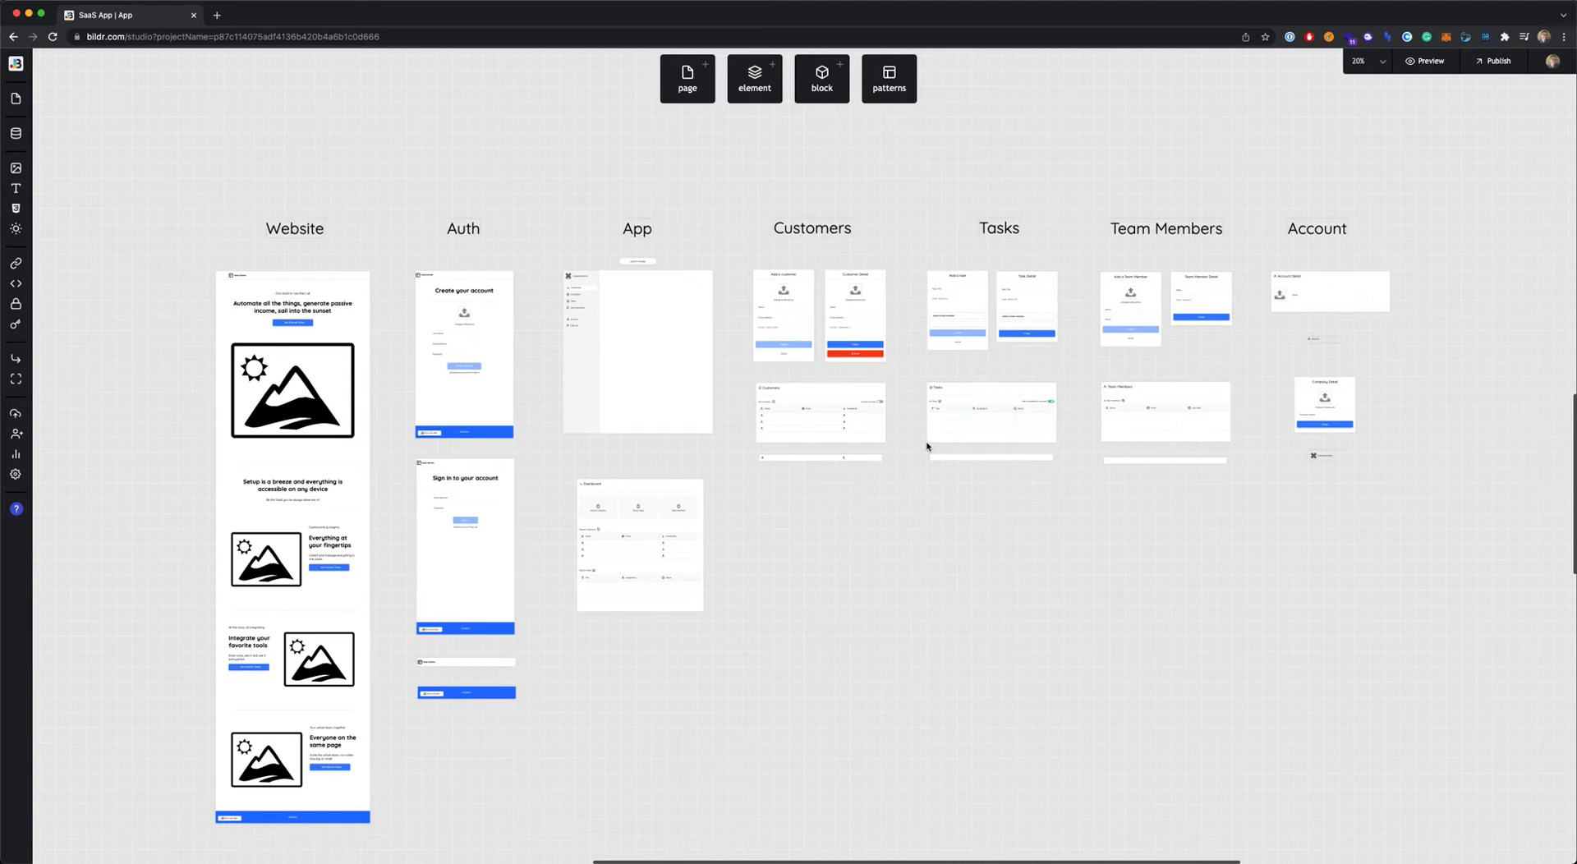
scroll(904, 322, "down", 2)
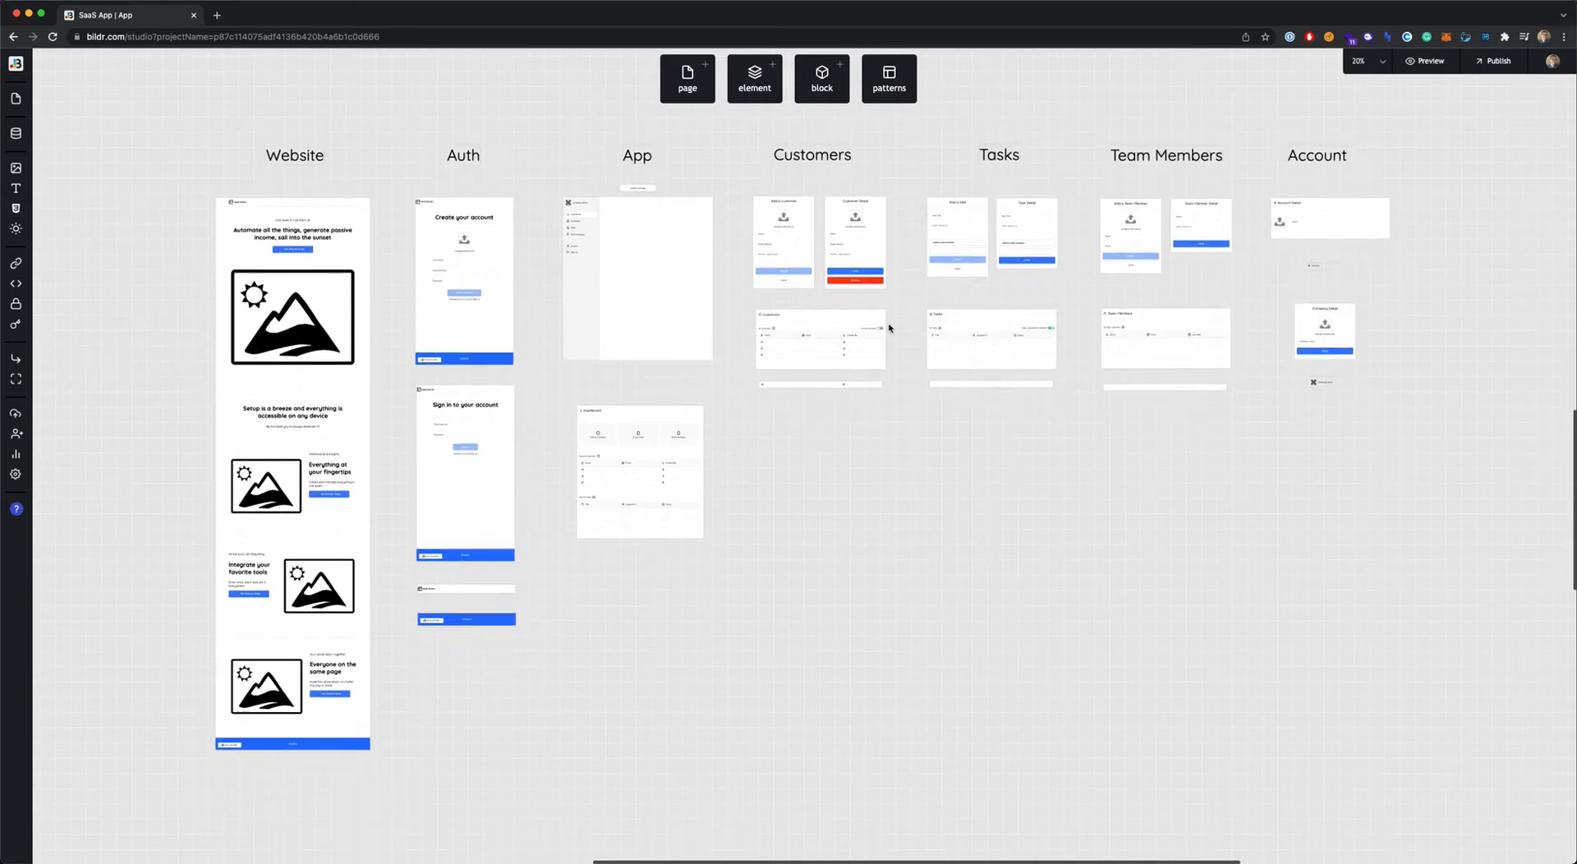
scroll(878, 326, "right", 1)
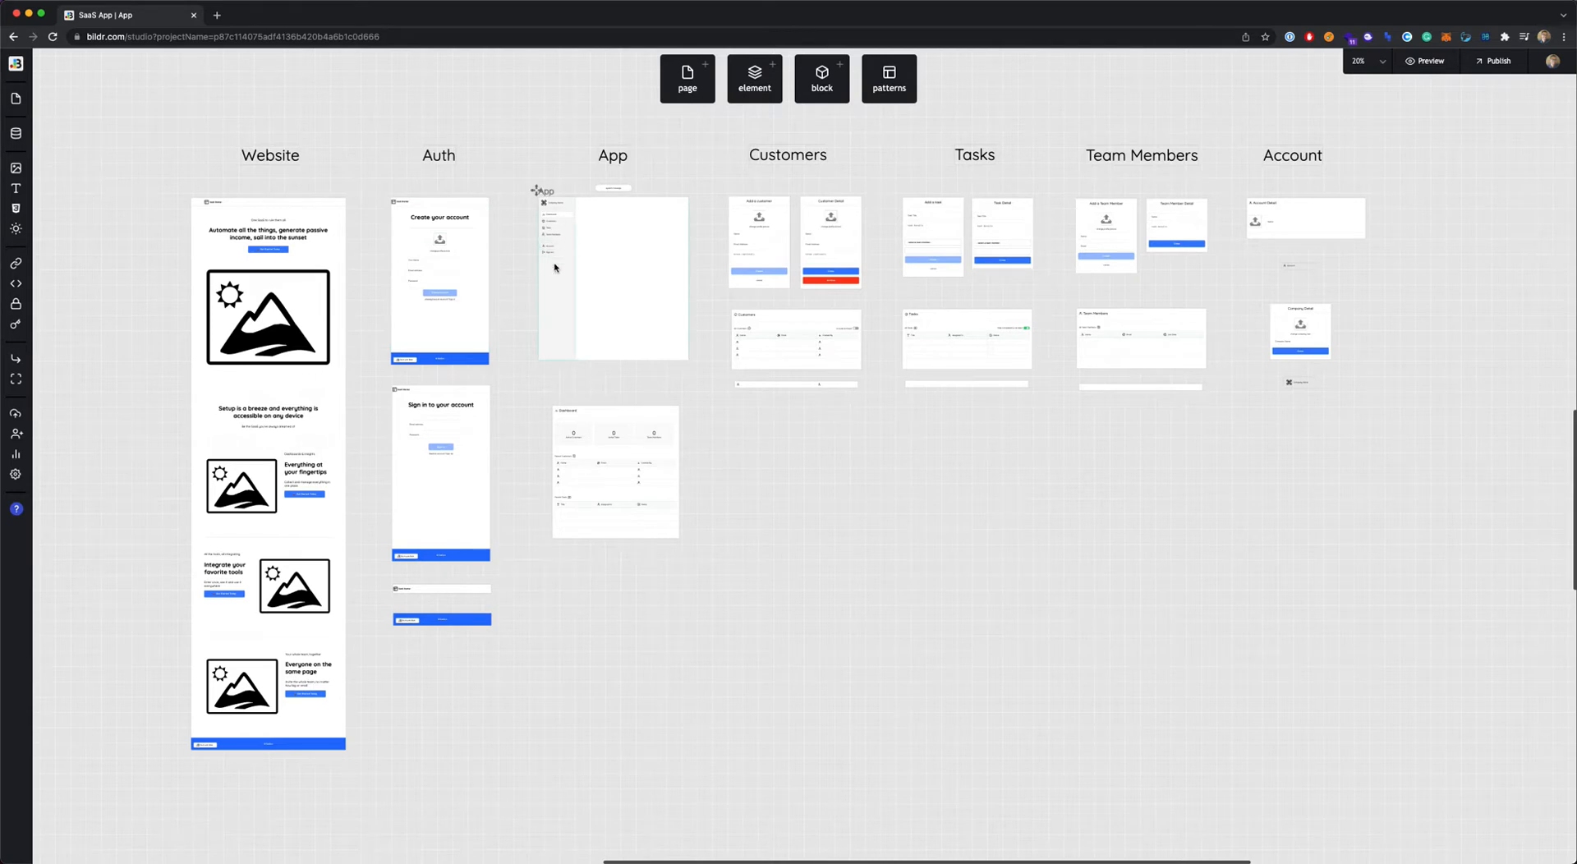
scroll(556, 267, "right", 2)
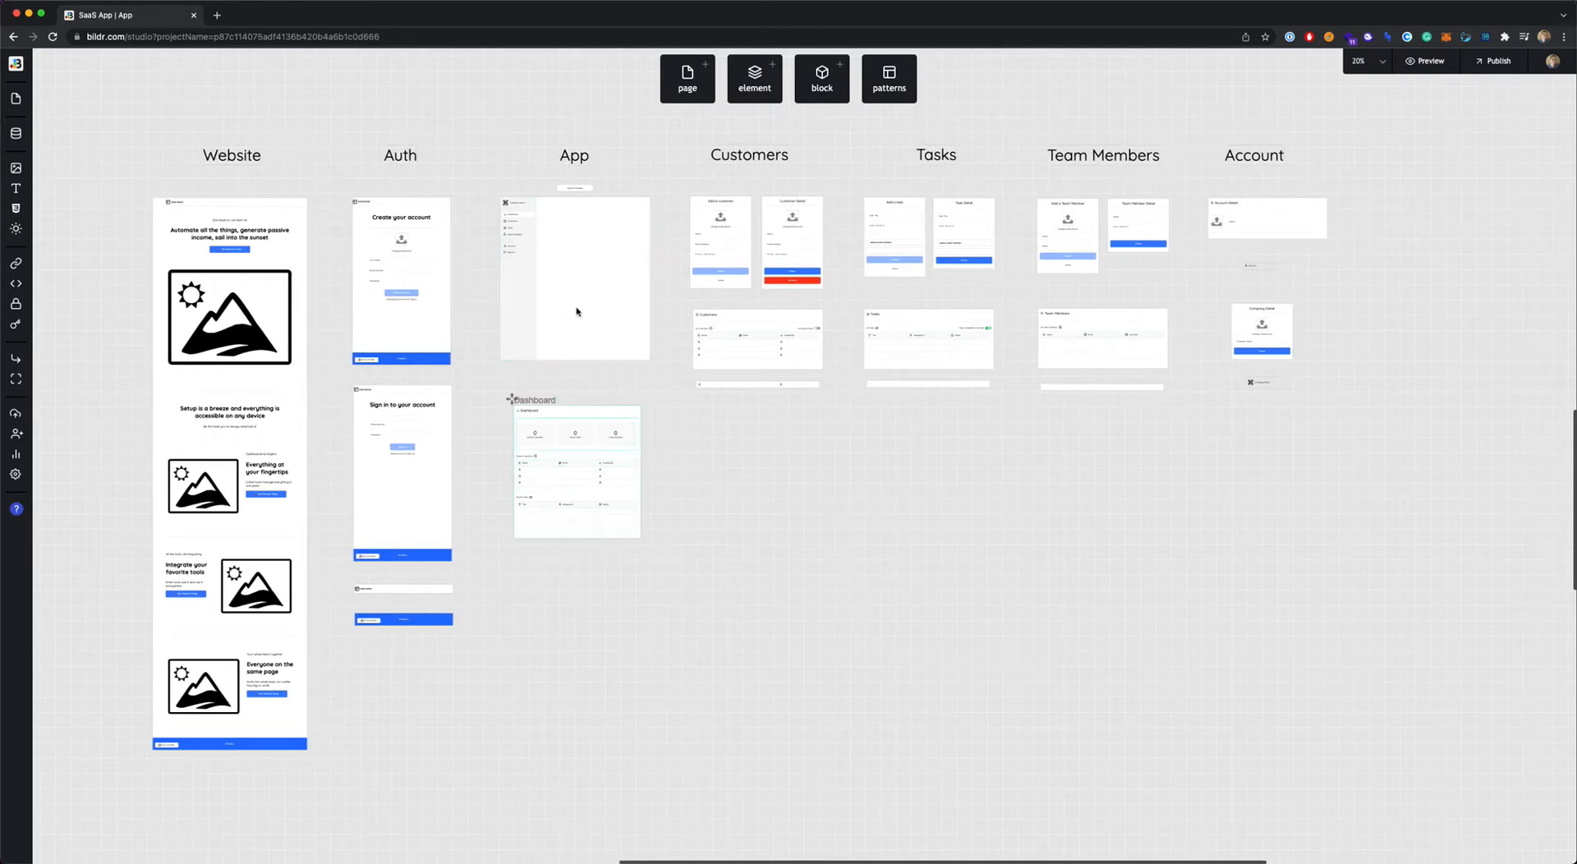
scroll(597, 303, "right", 5)
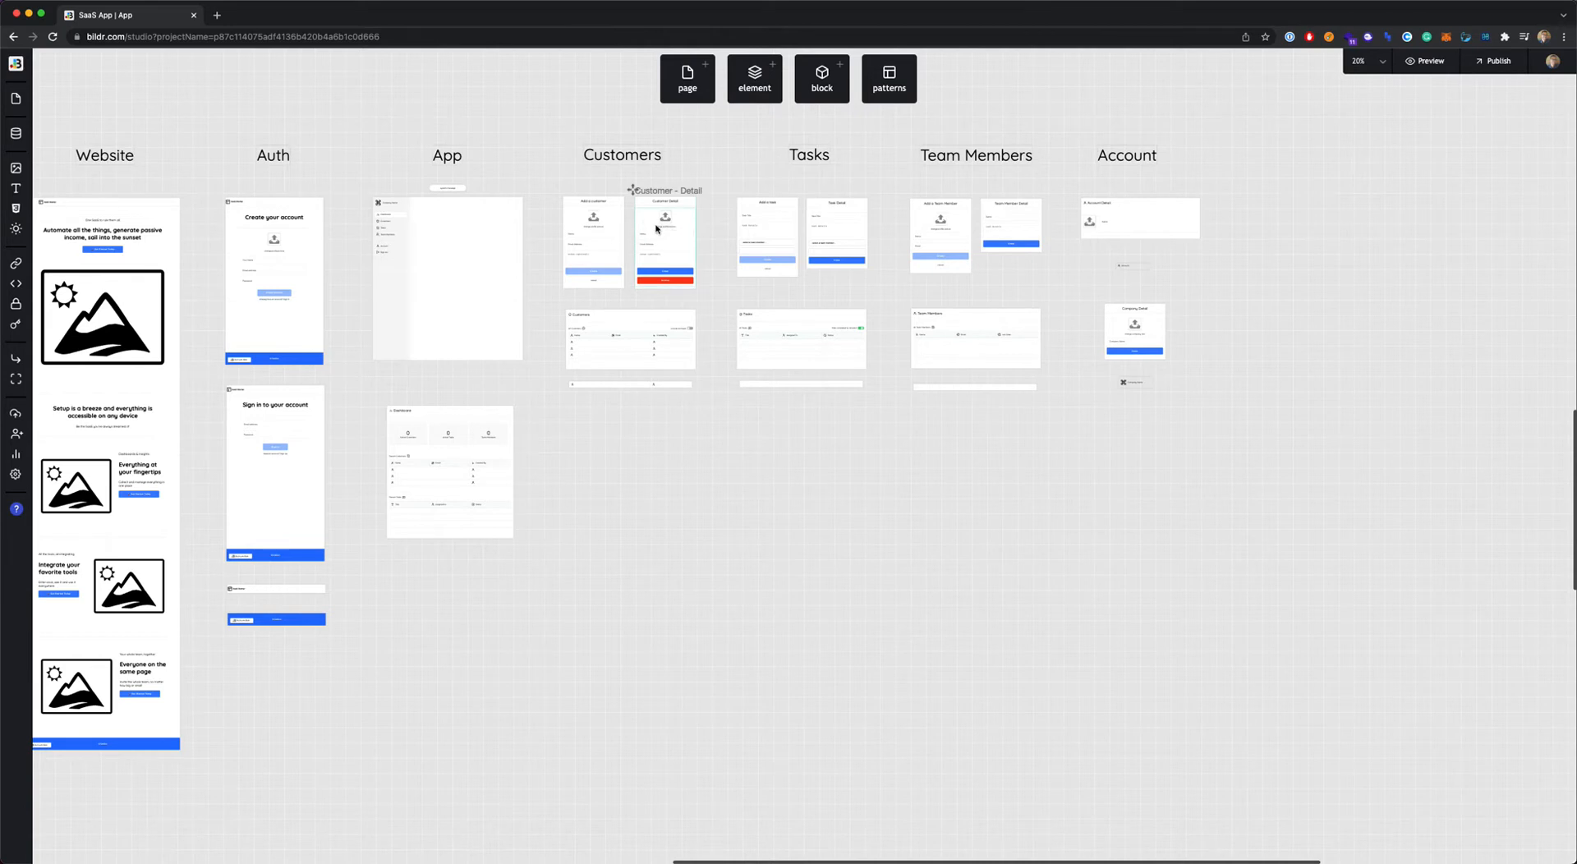
- Examine the add, detail and list pages in the Customers and Tasks groups, and return to the project overview
key("super+equal")
key("super+equal")
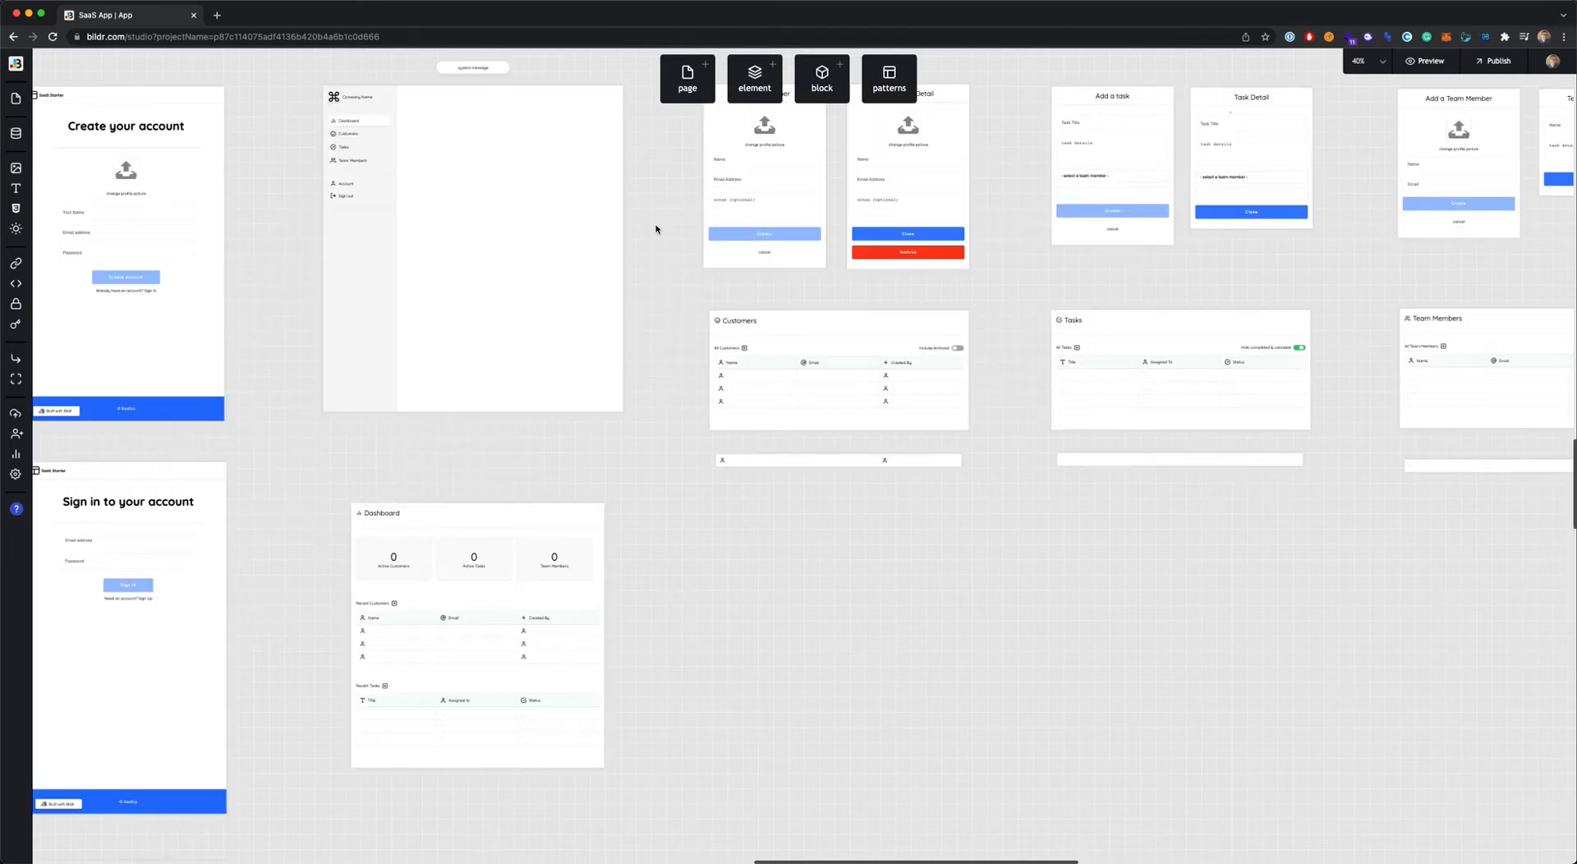
scroll(770, 308, "up", 5)
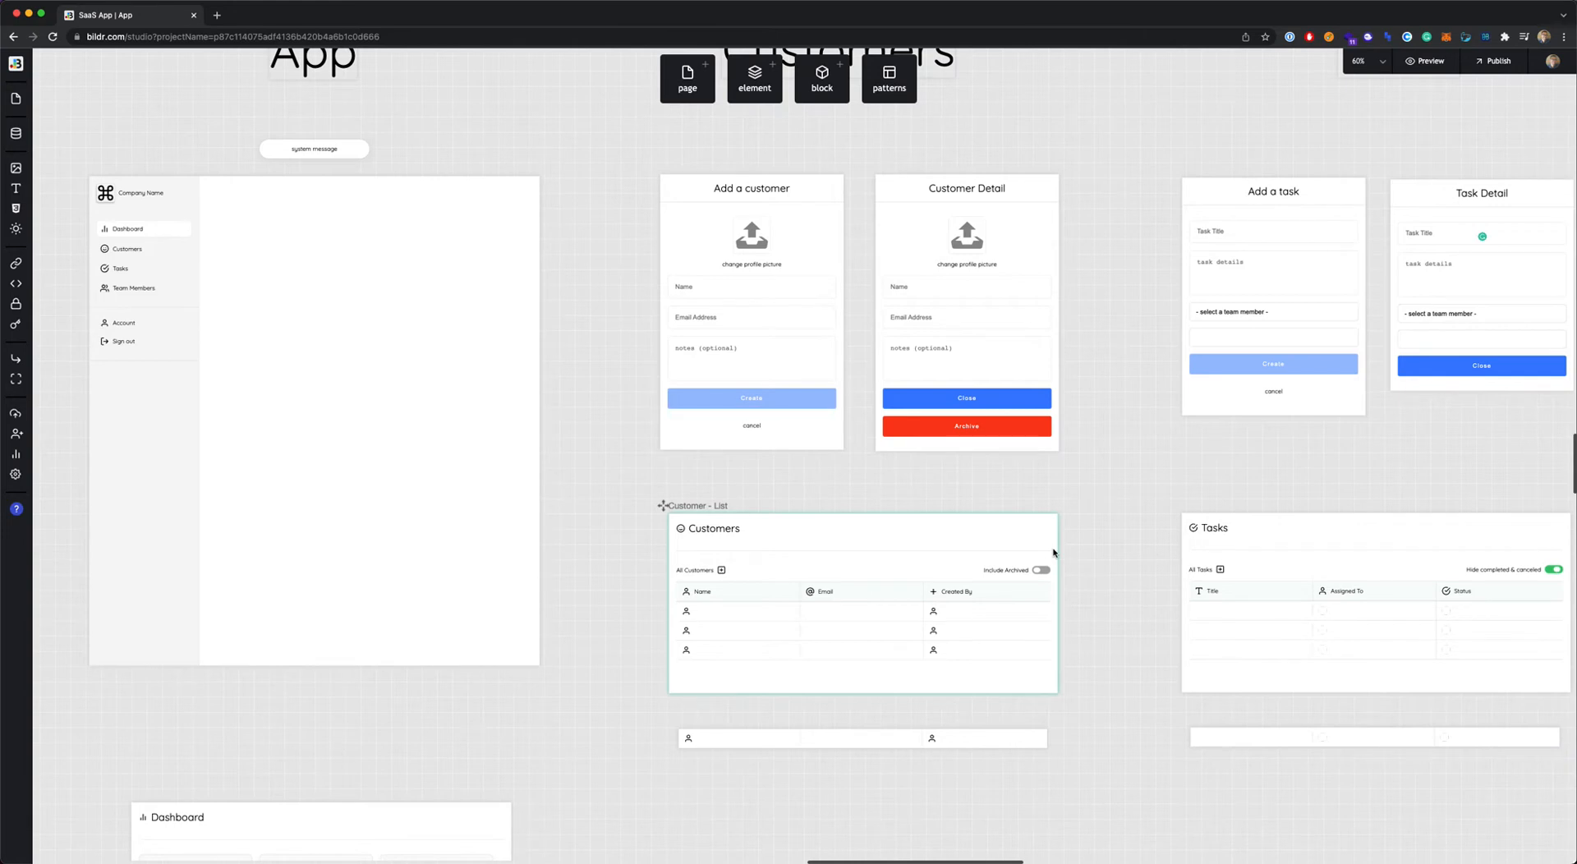
scroll(1054, 553, "up", 2)
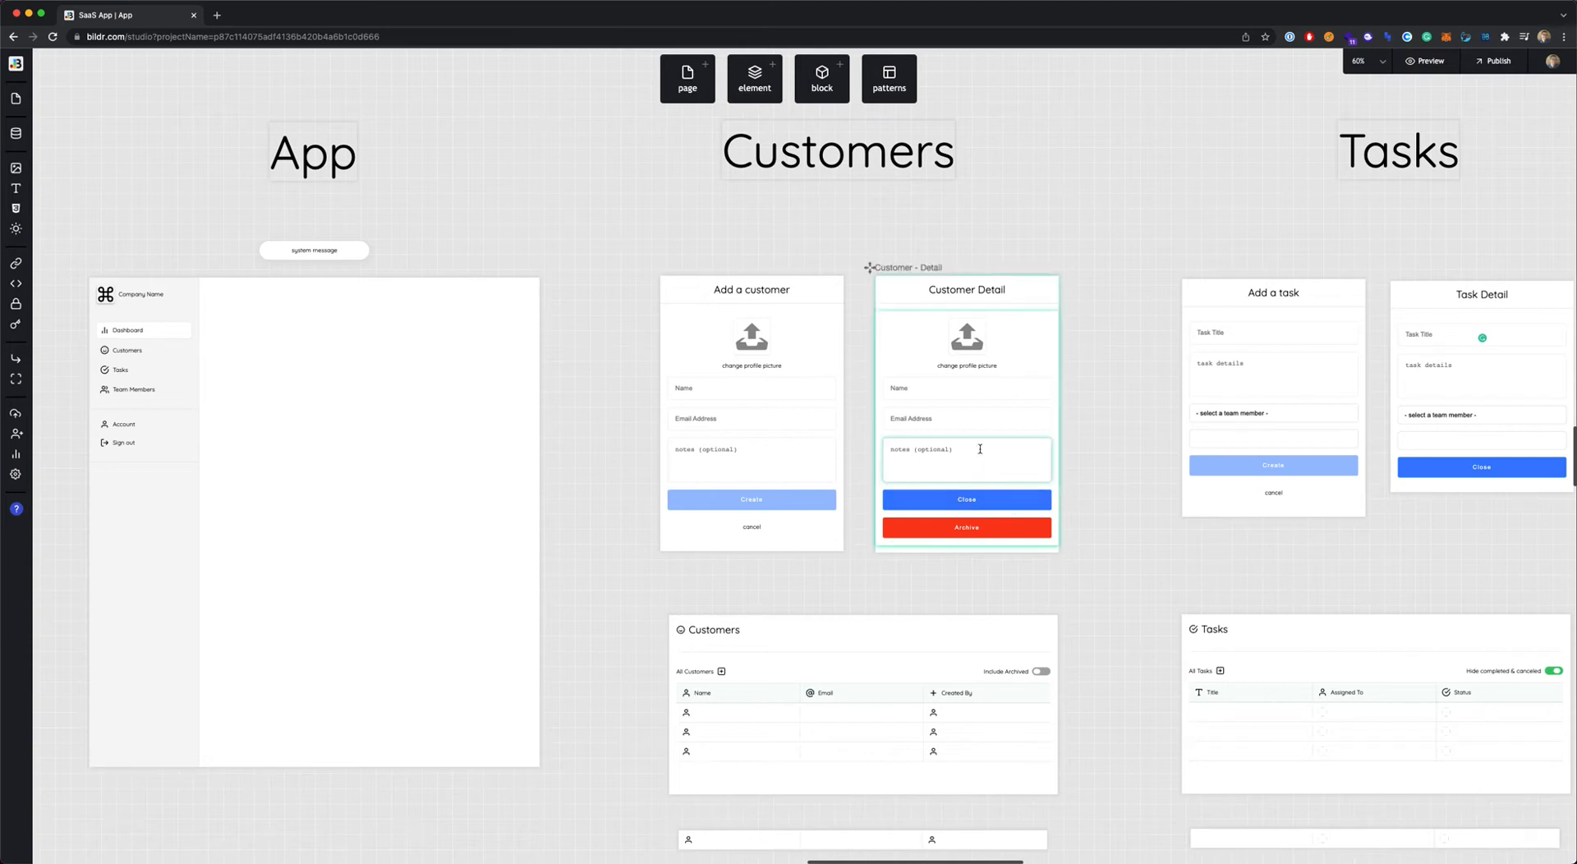
scroll(1102, 400, "right", 5)
scroll(1068, 402, "right", 2)
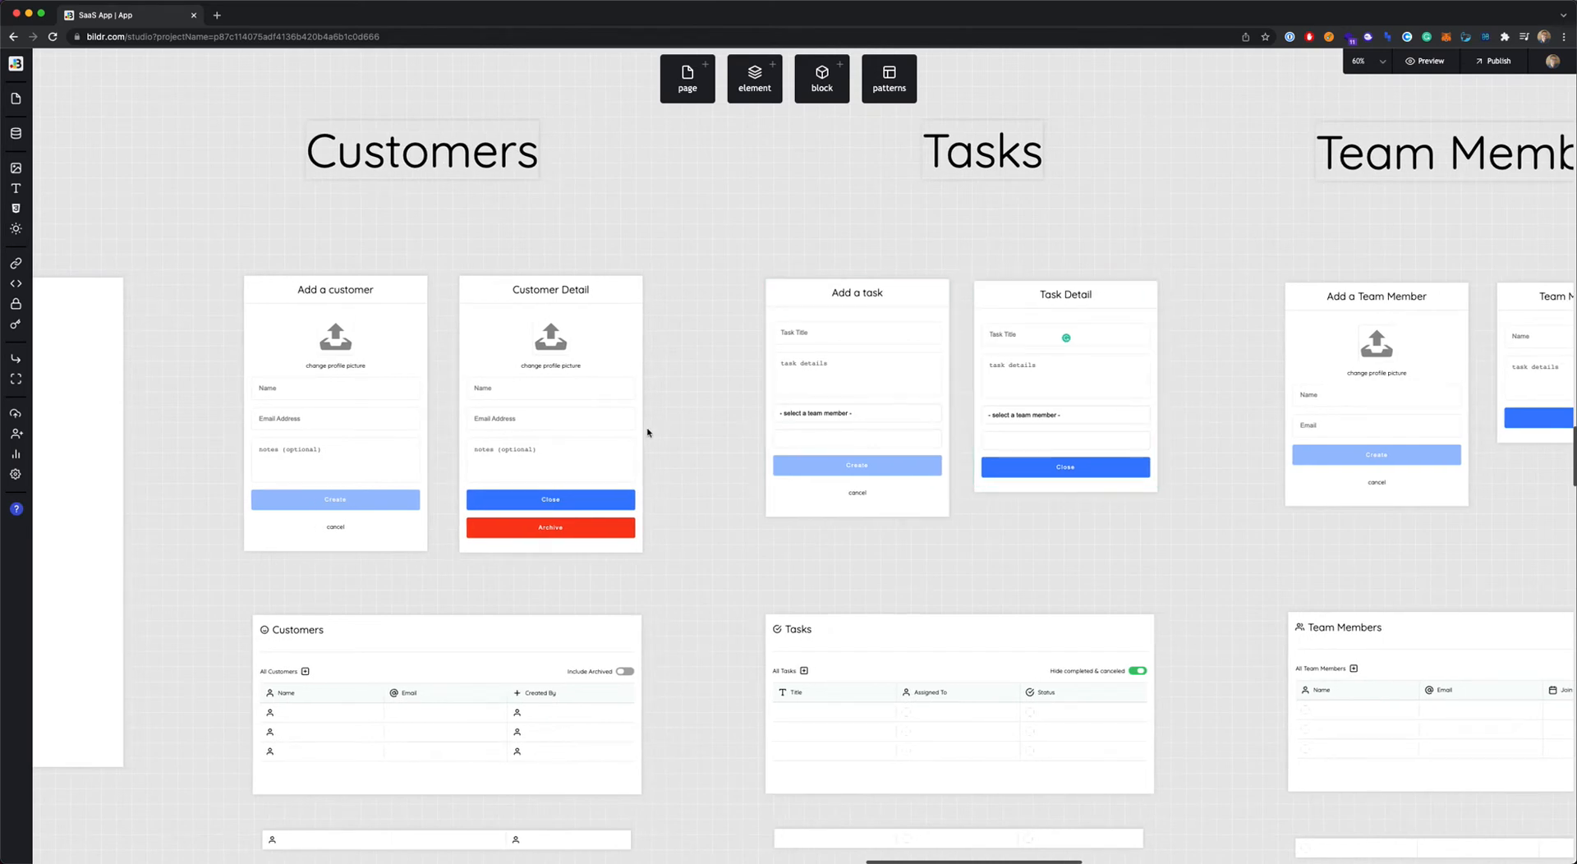
scroll(648, 433, "down", 2)
scroll(647, 433, "down", 2)
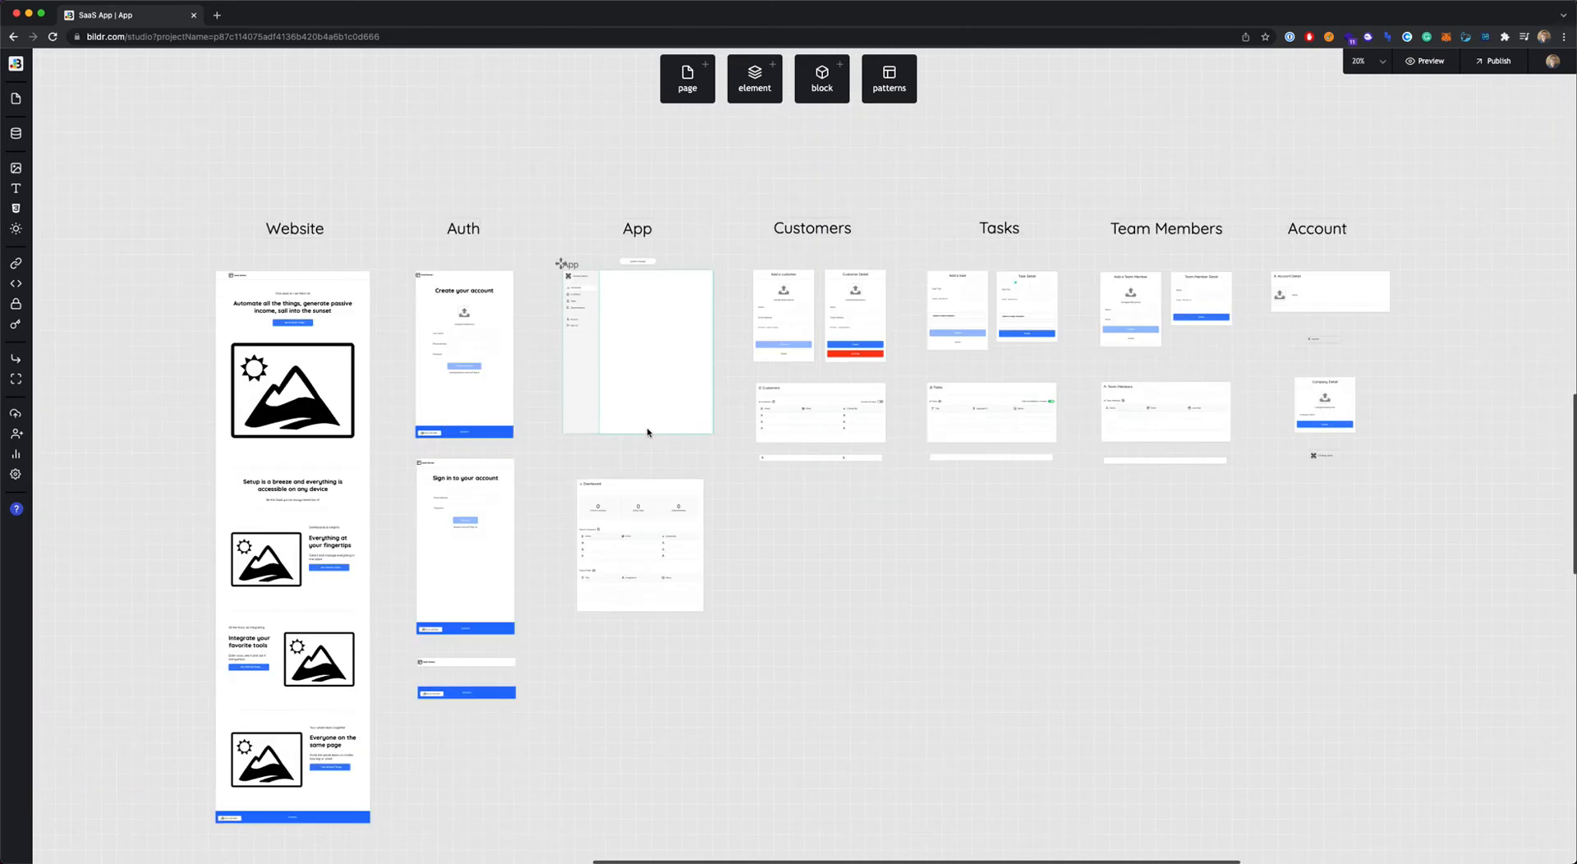
scroll(633, 384, "down", 2)
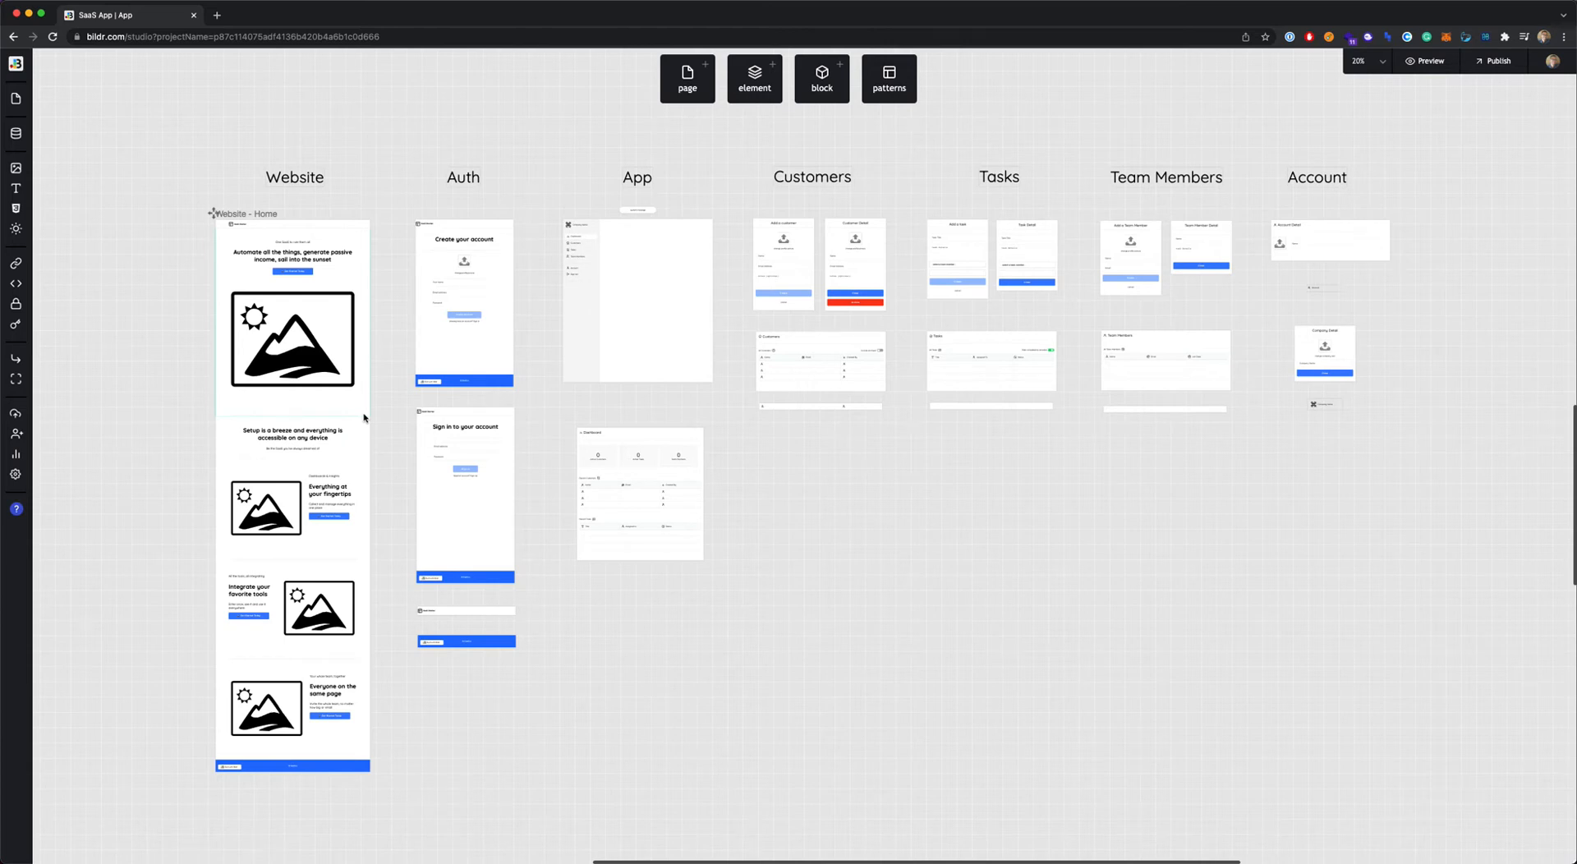
- Review the Page Headers list, including the Quicksand font entry, and close it
scroll(364, 418, "up", 2)
scroll(364, 417, "up", 2)
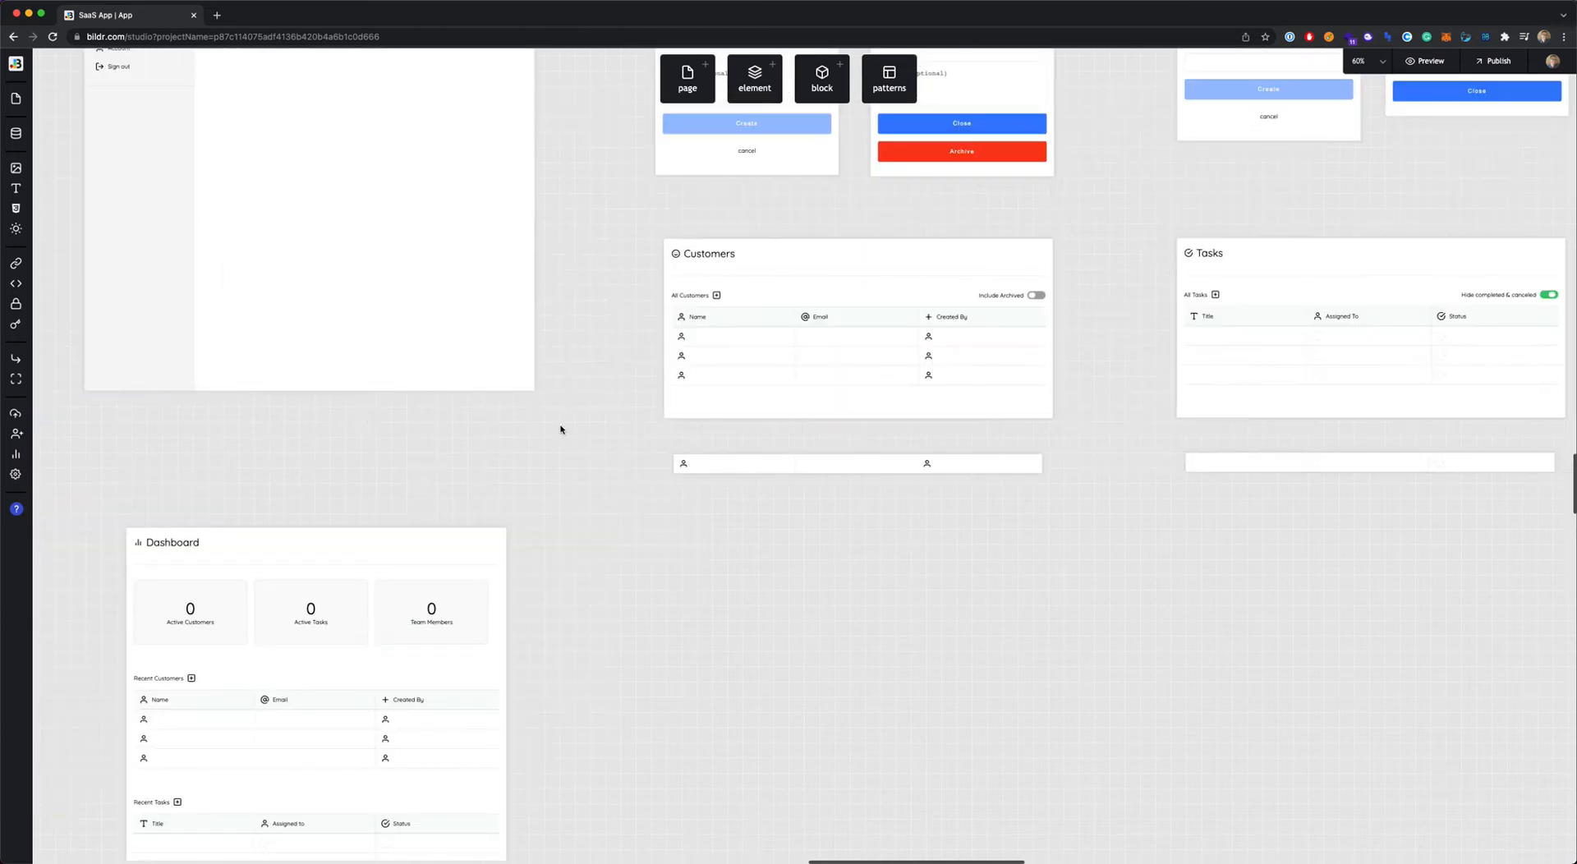
scroll(557, 430, "left", 5)
scroll(559, 426, "left", 5)
scroll(559, 425, "up", 3)
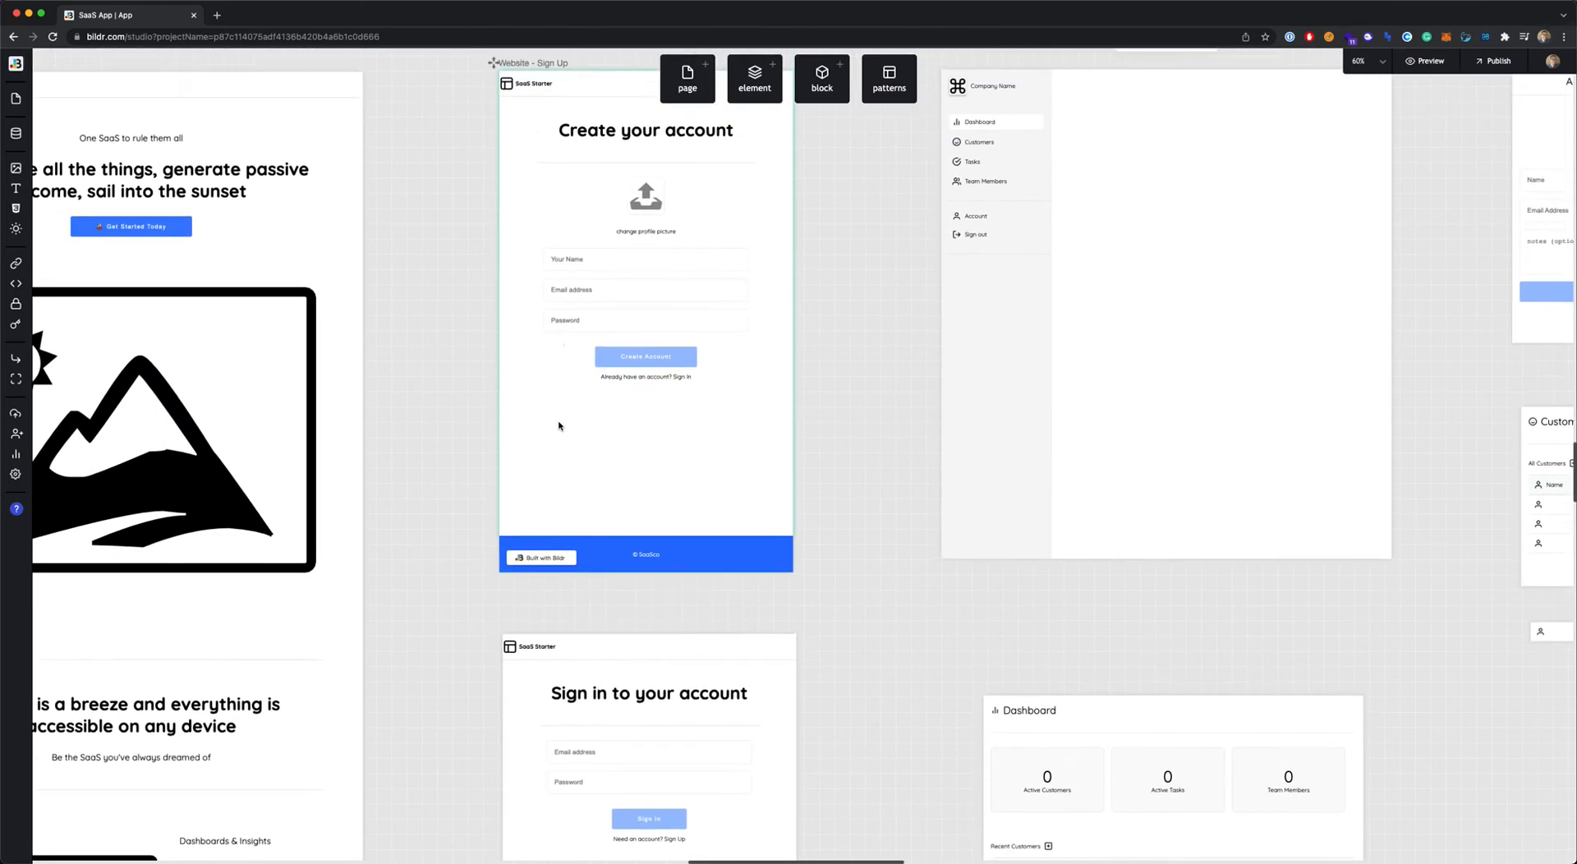
scroll(546, 425, "left", 5)
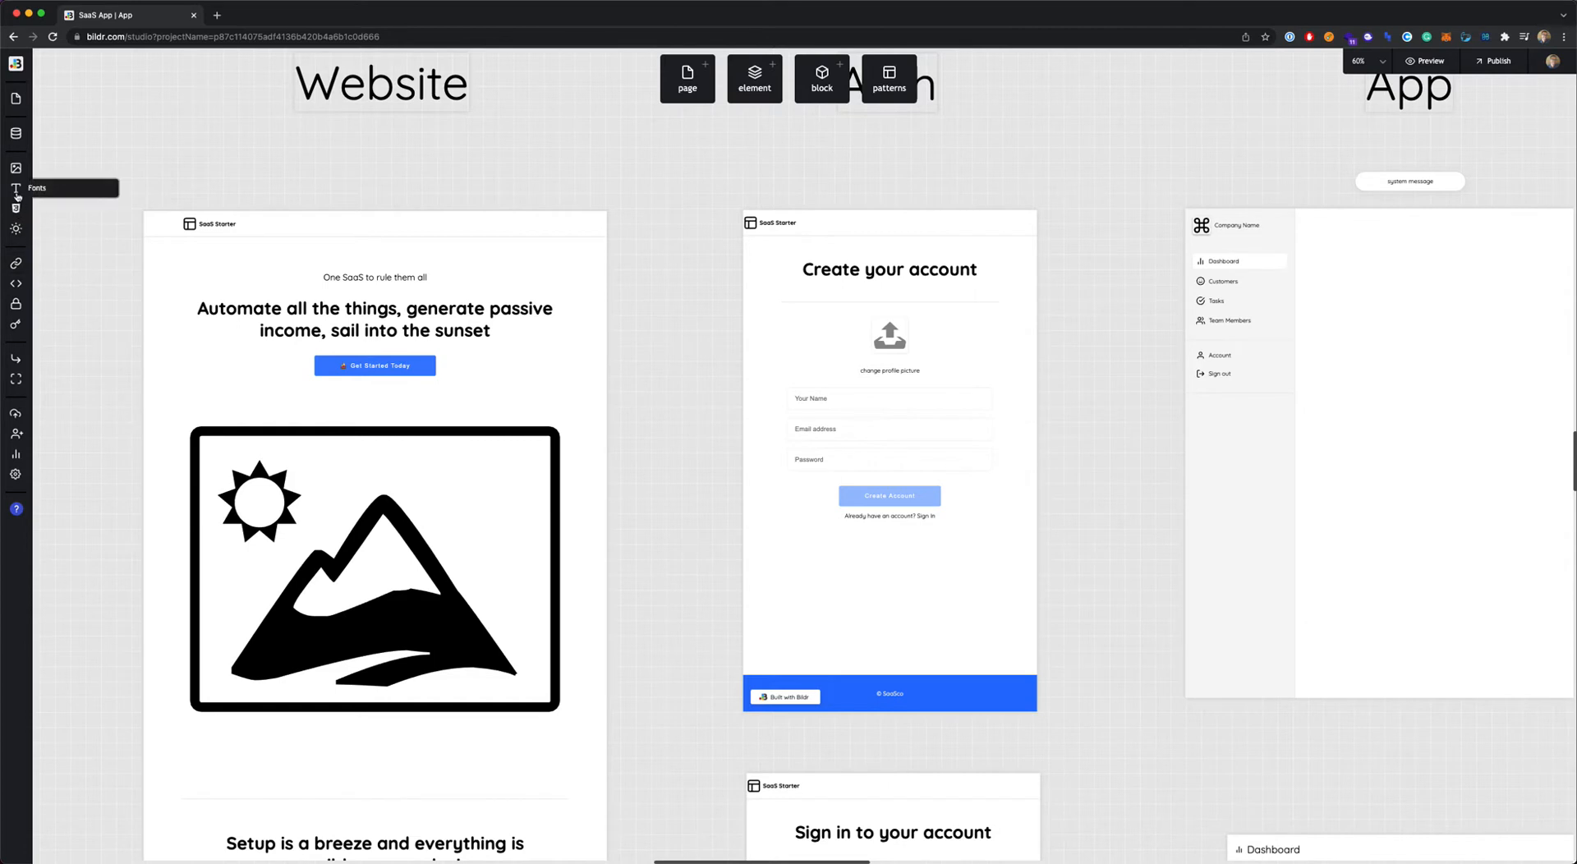
left_click(16, 284)
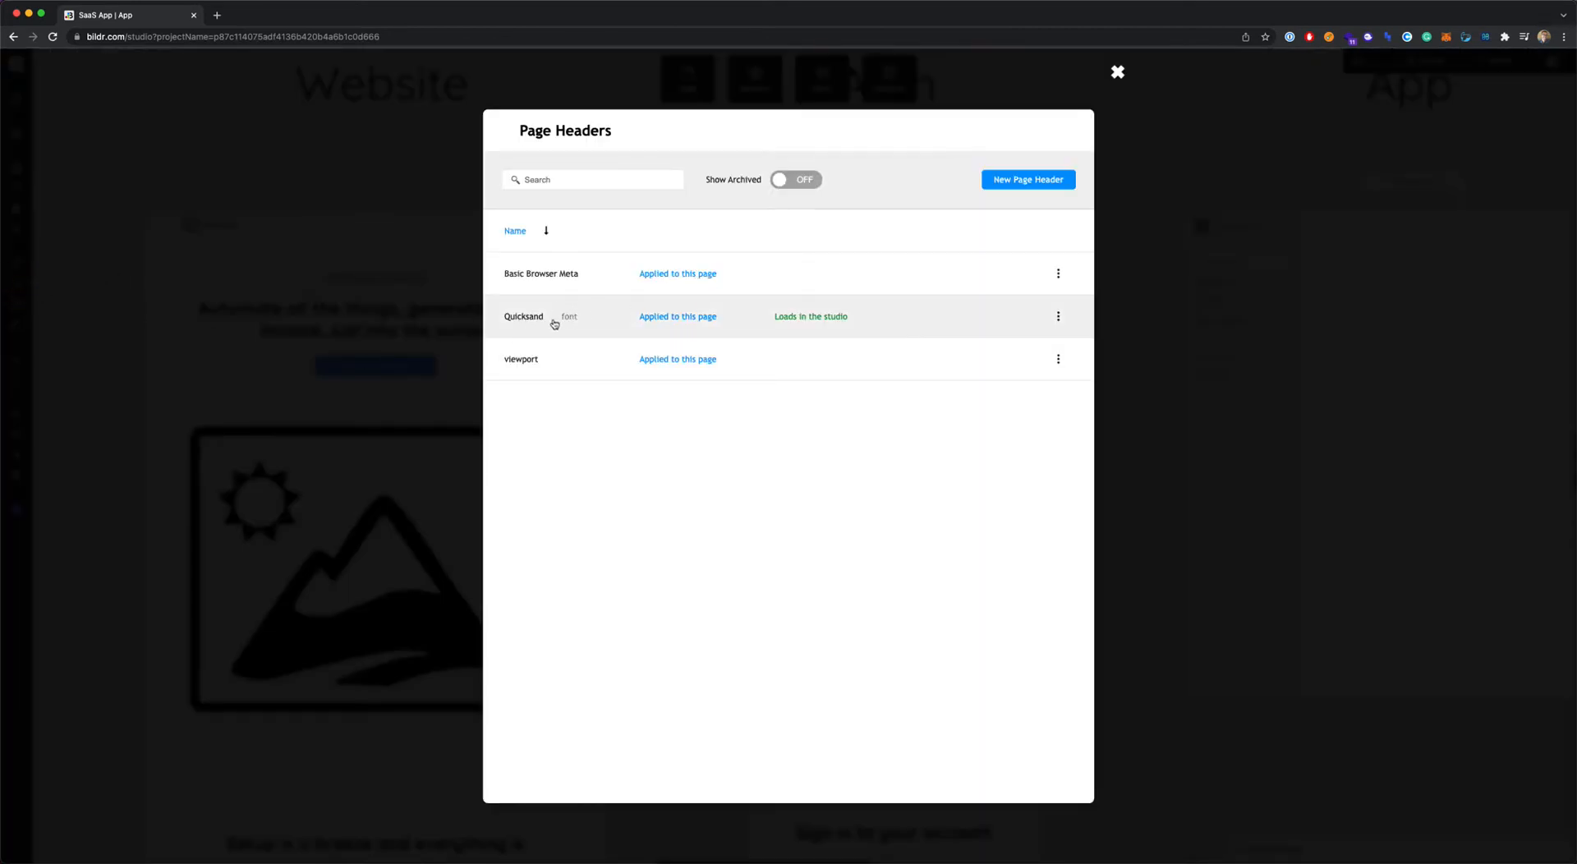
left_click(451, 299)
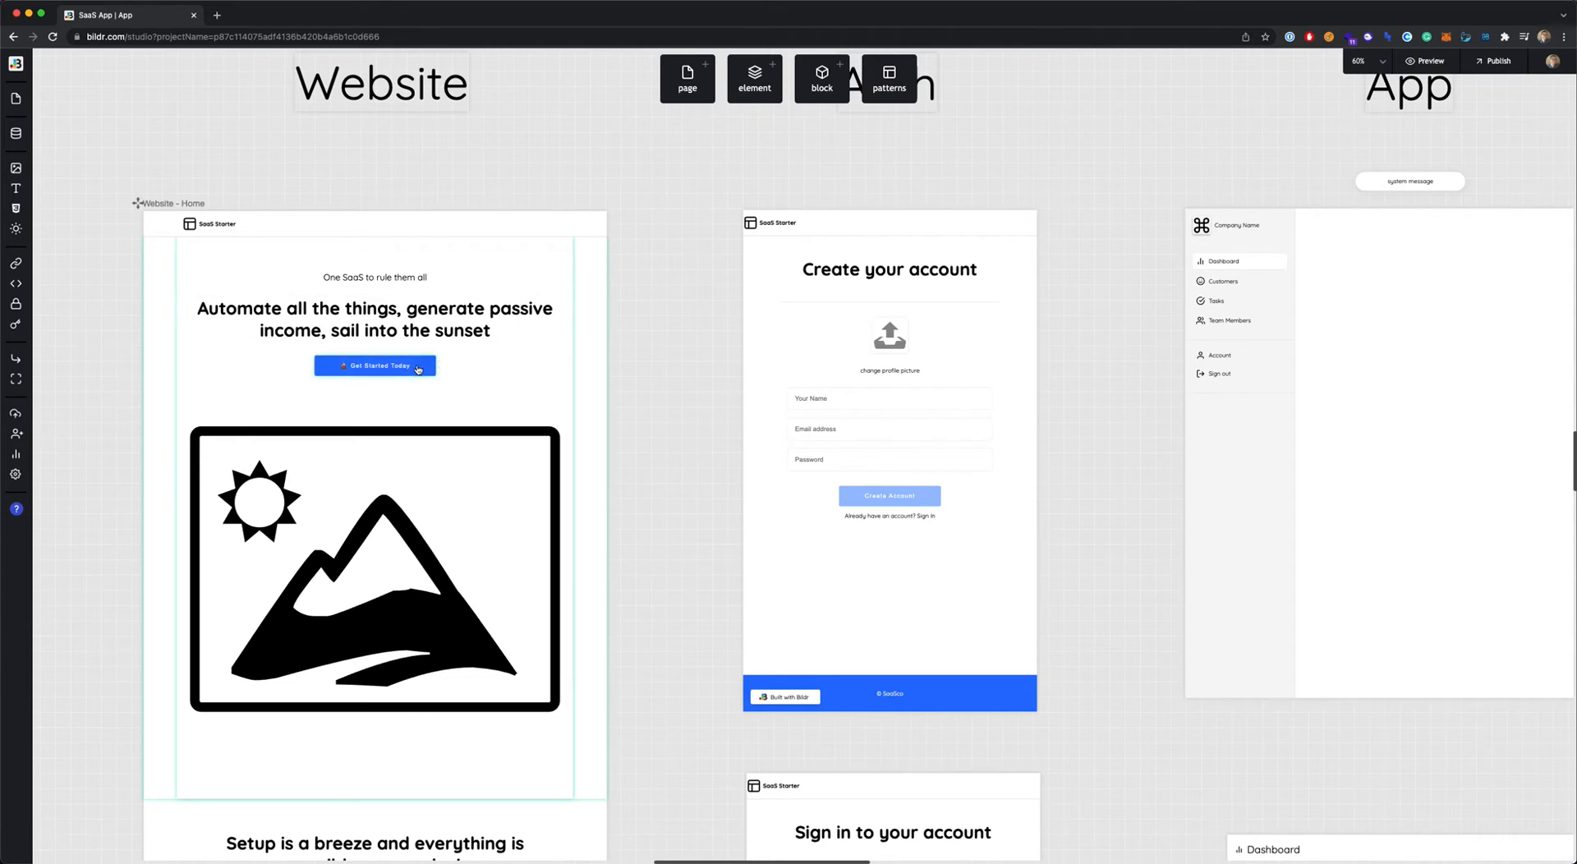
- Examine the Website - Home page from its hero section down to the feature sections, and the neighbouring Auth pages
scroll(429, 376, "down", 2)
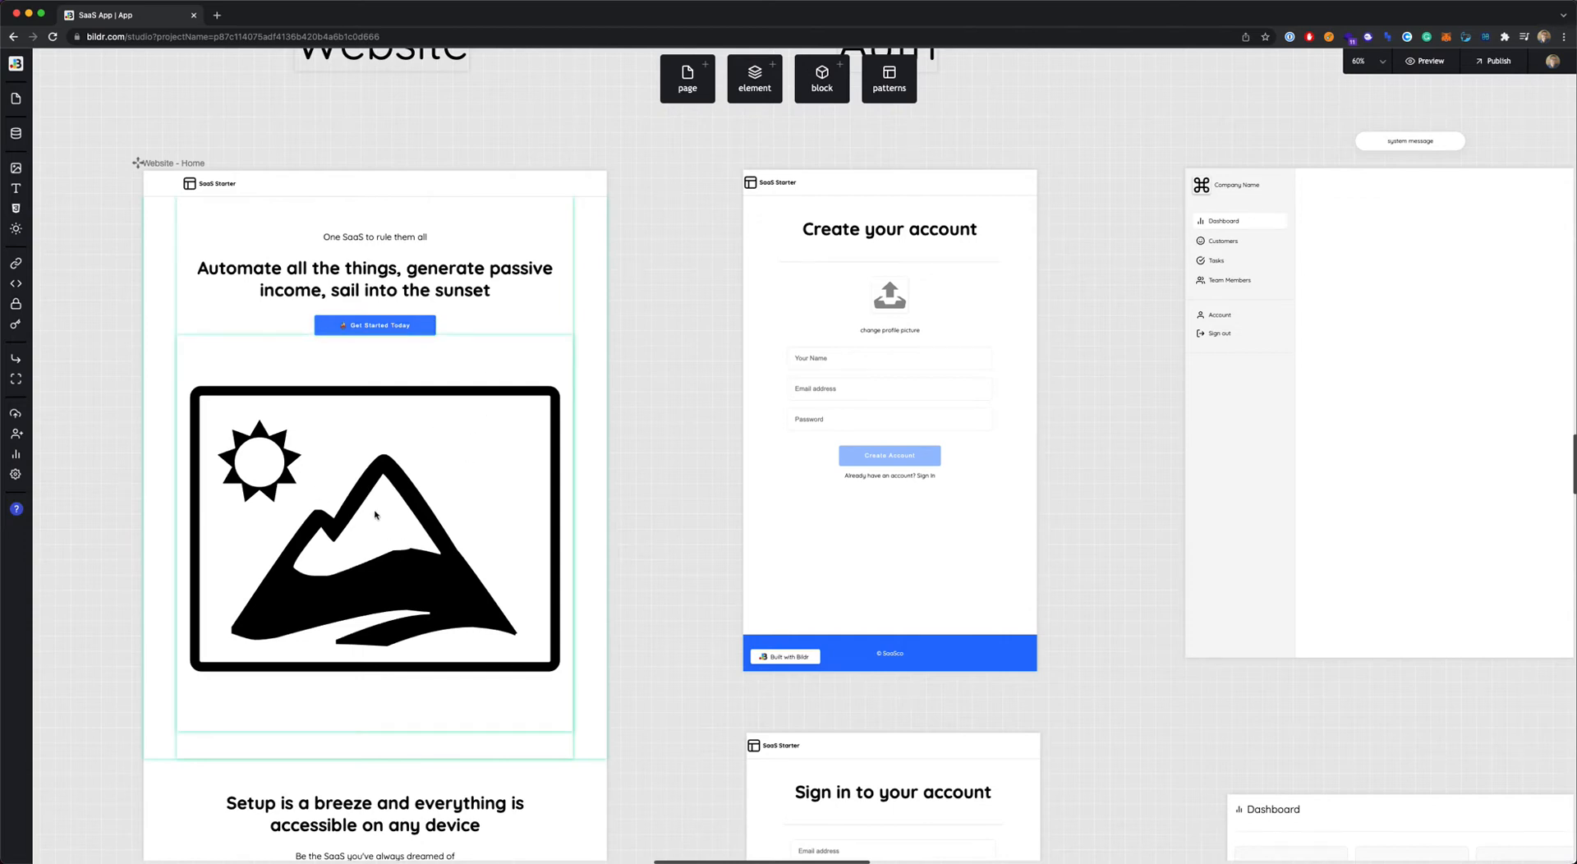
scroll(353, 571, "down", 5)
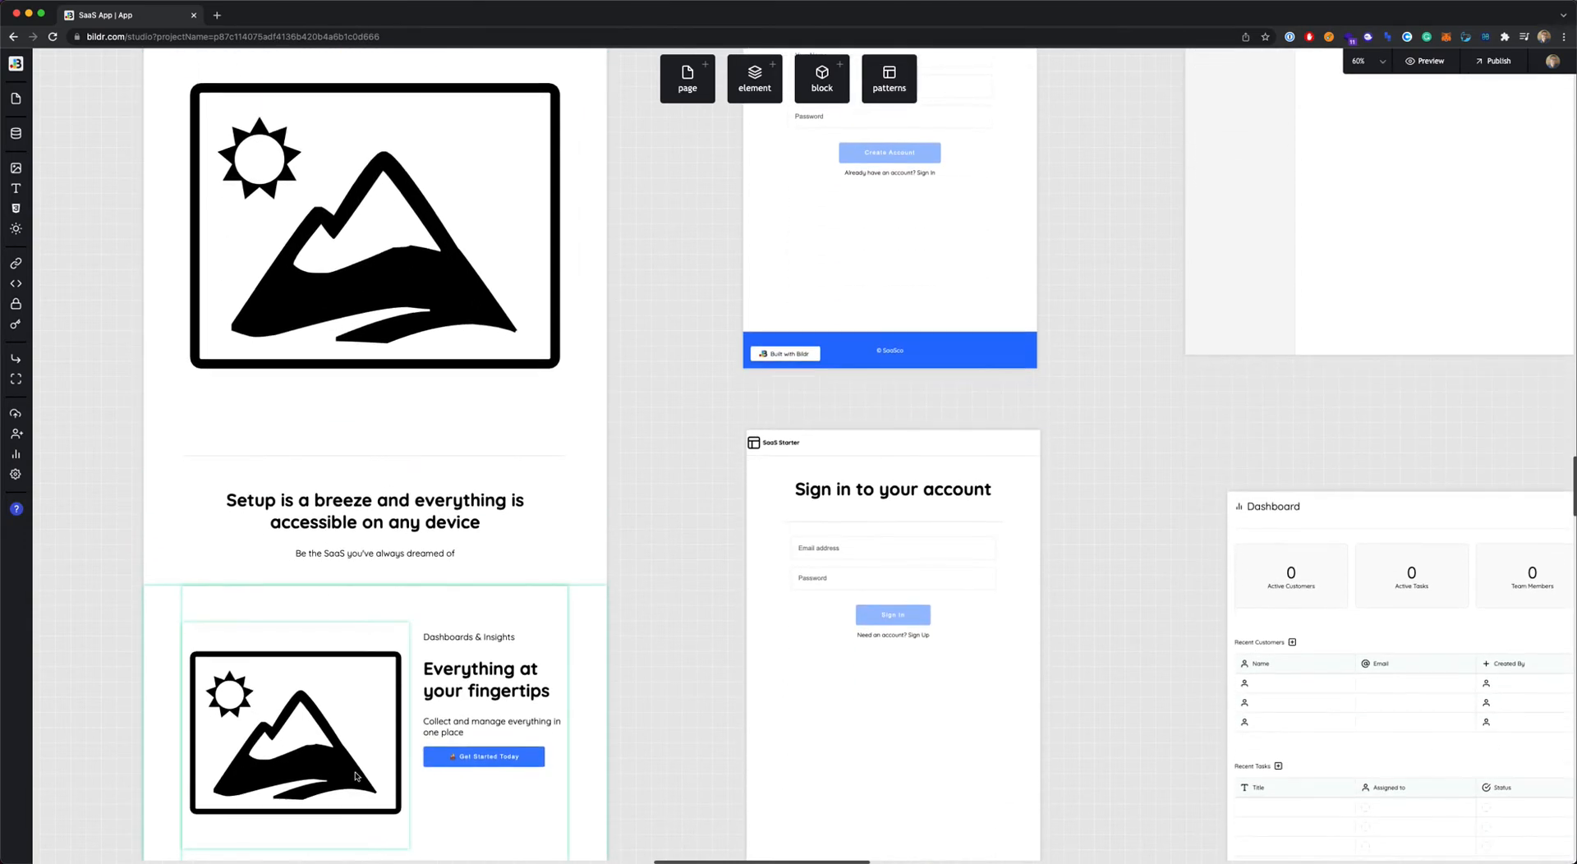
scroll(353, 770, "down", 7)
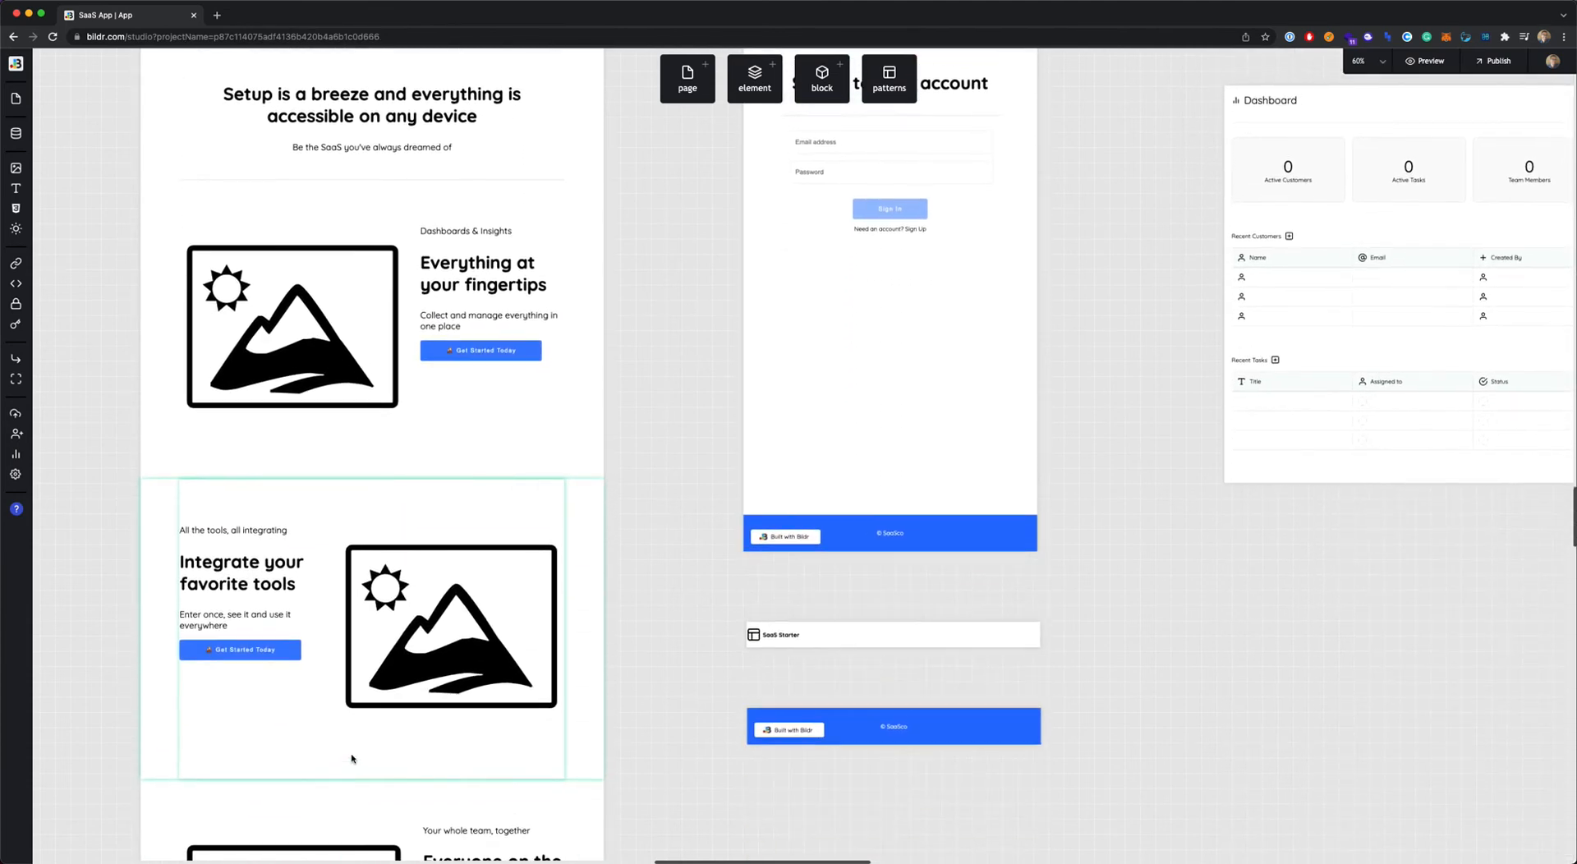
scroll(351, 758, "up", 7)
scroll(351, 758, "up", 4)
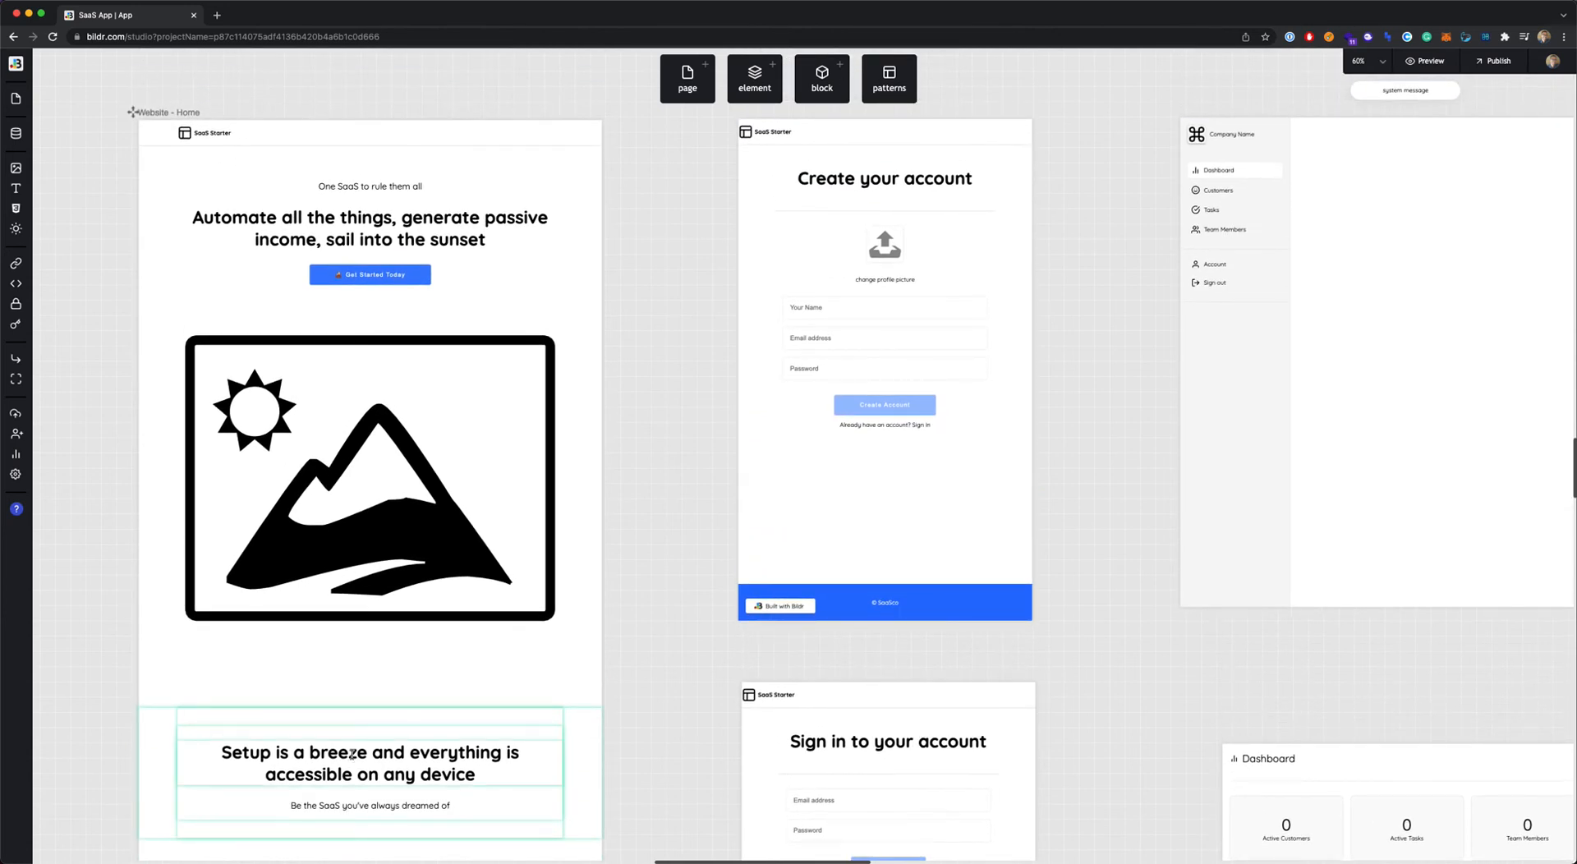
scroll(379, 666, "right", 5)
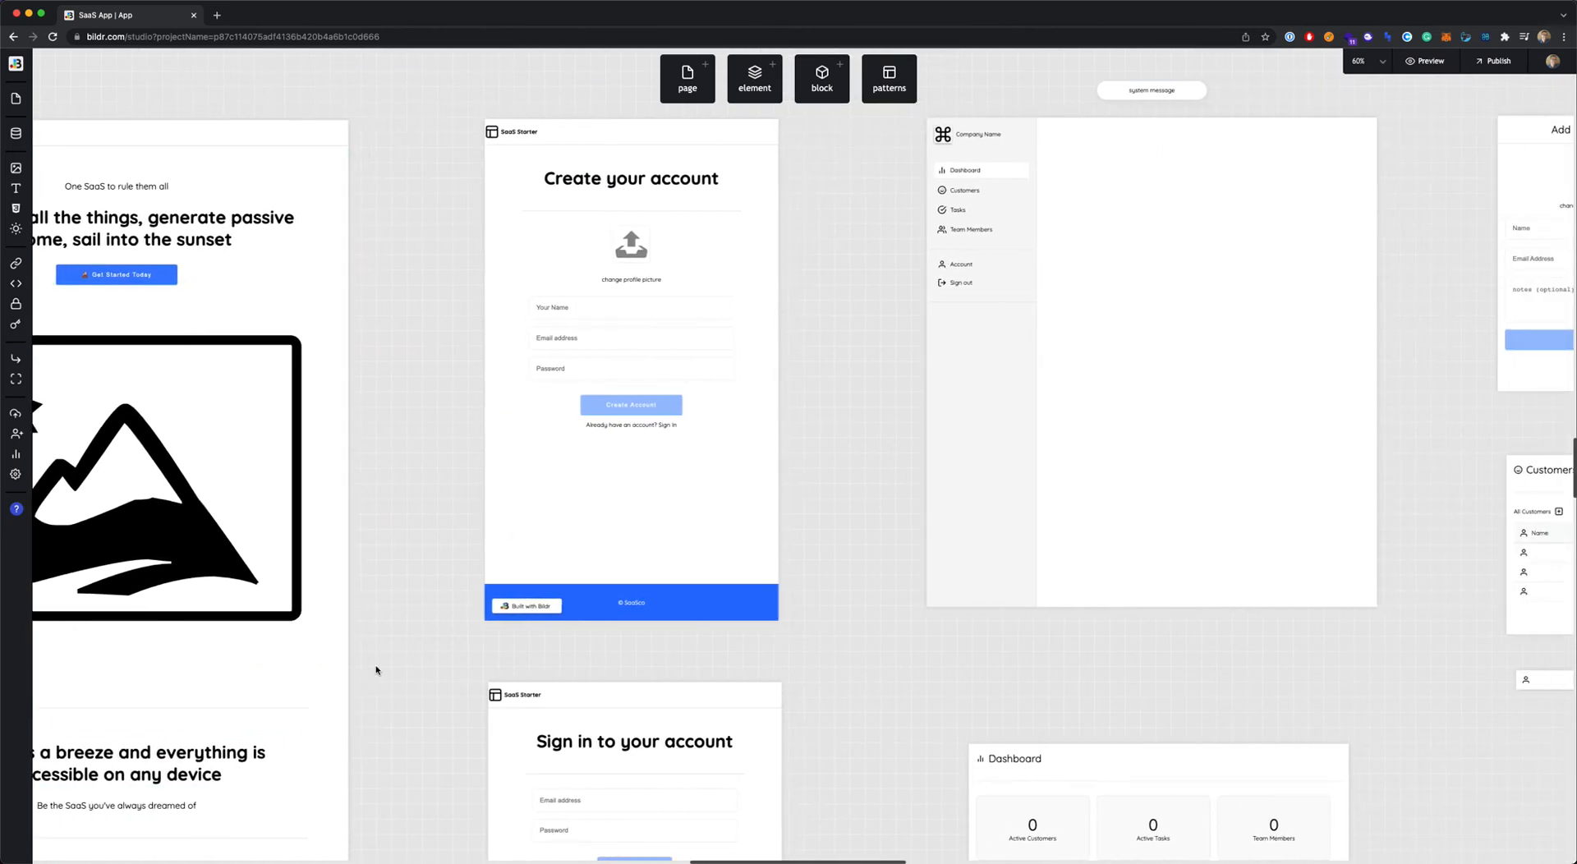
- Examine the App page alongside the Add a customer, Customer Detail and Customers list pages
scroll(377, 670, "down", 3)
scroll(376, 671, "down", 3)
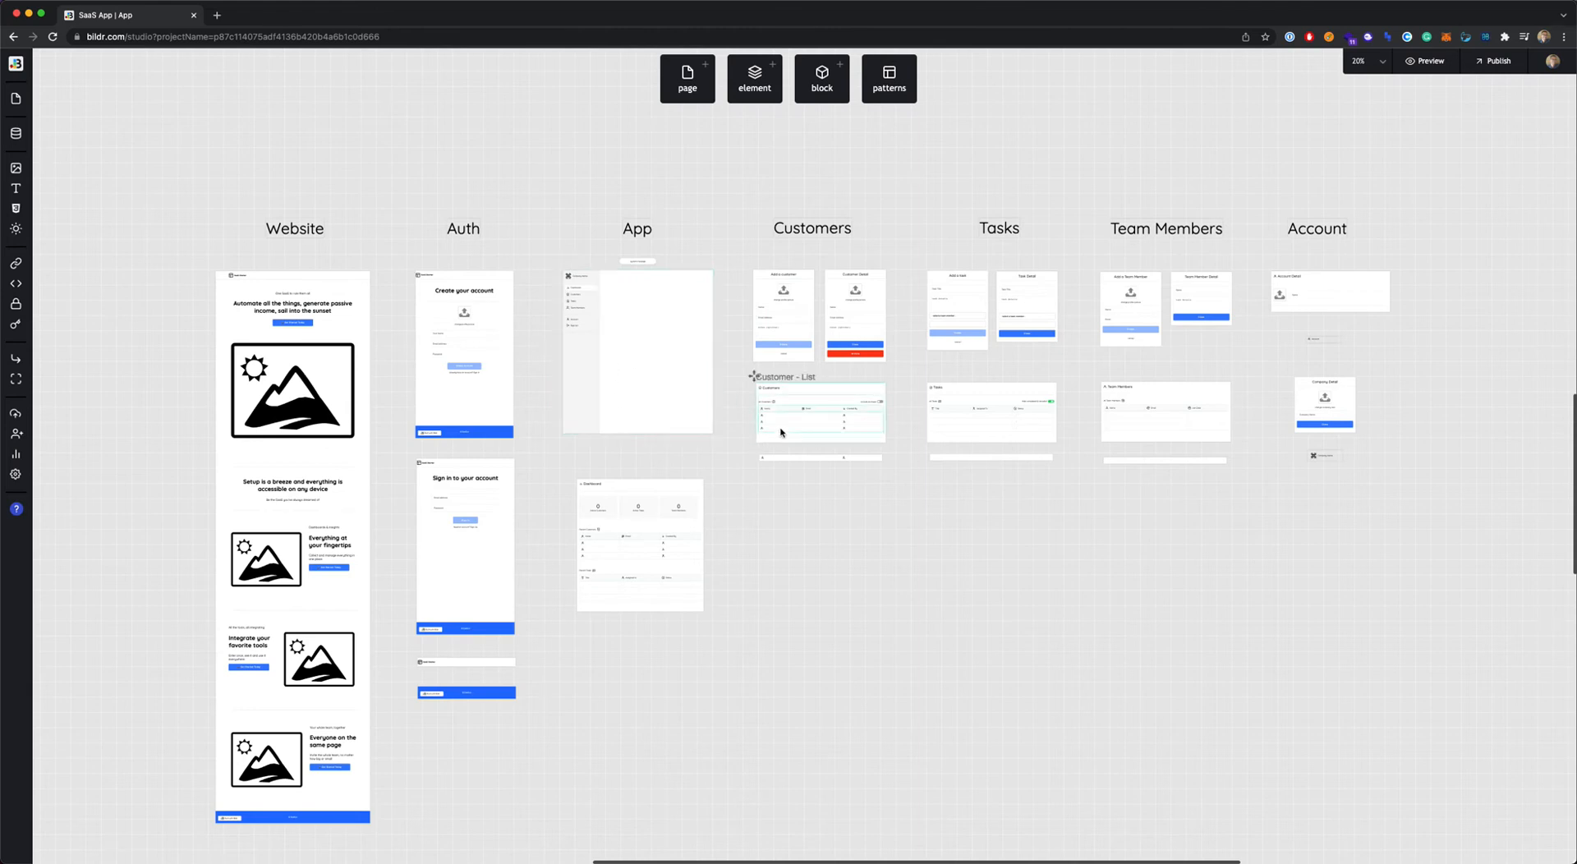
scroll(780, 433, "up", 3)
scroll(780, 433, "up", 3)
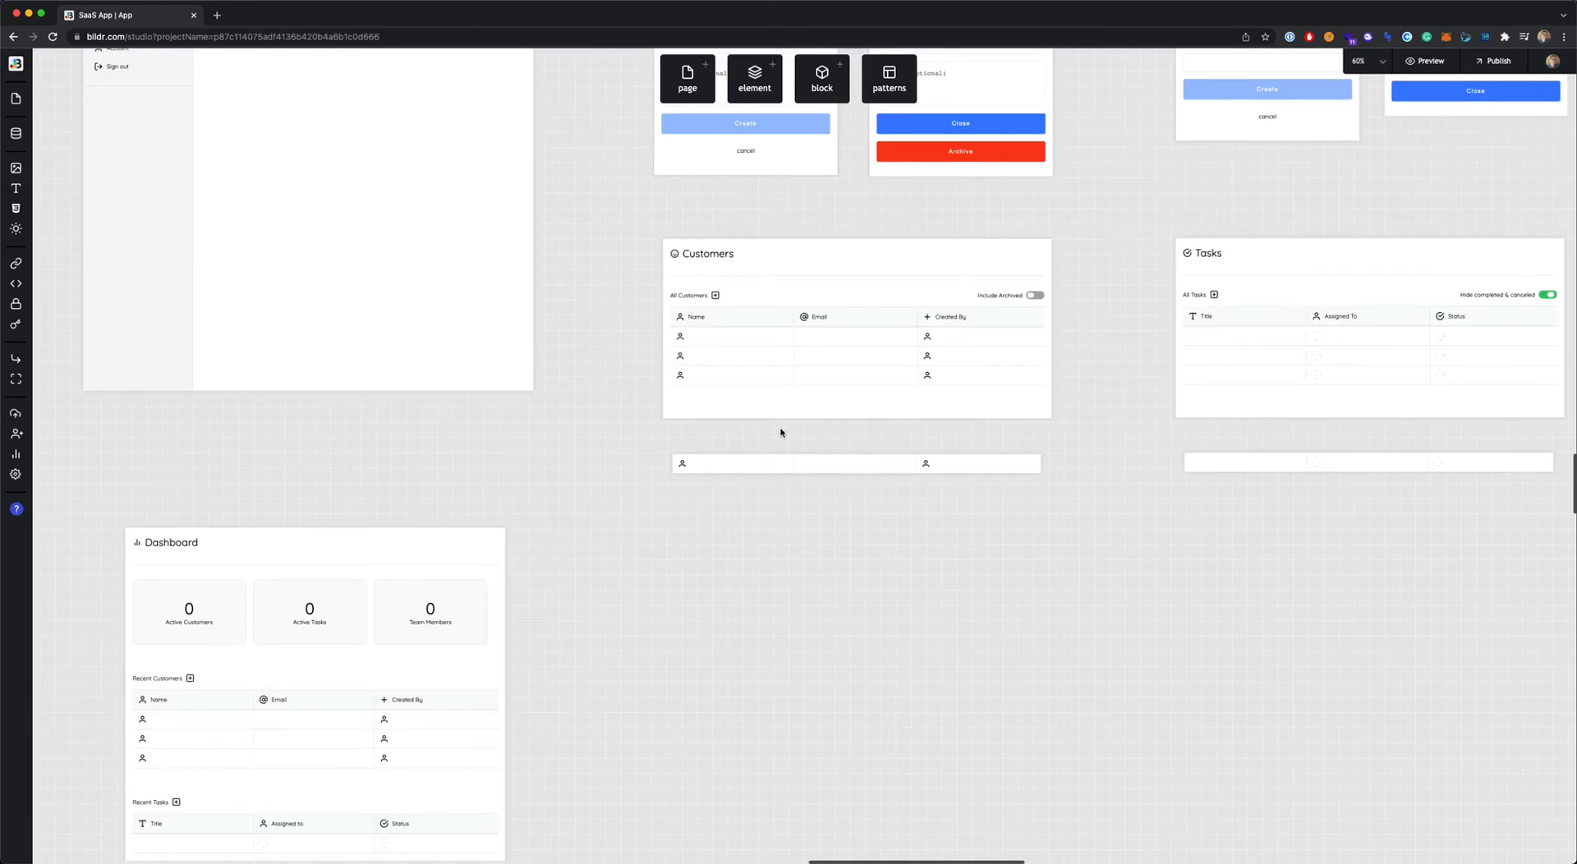
scroll(781, 433, "up", 5)
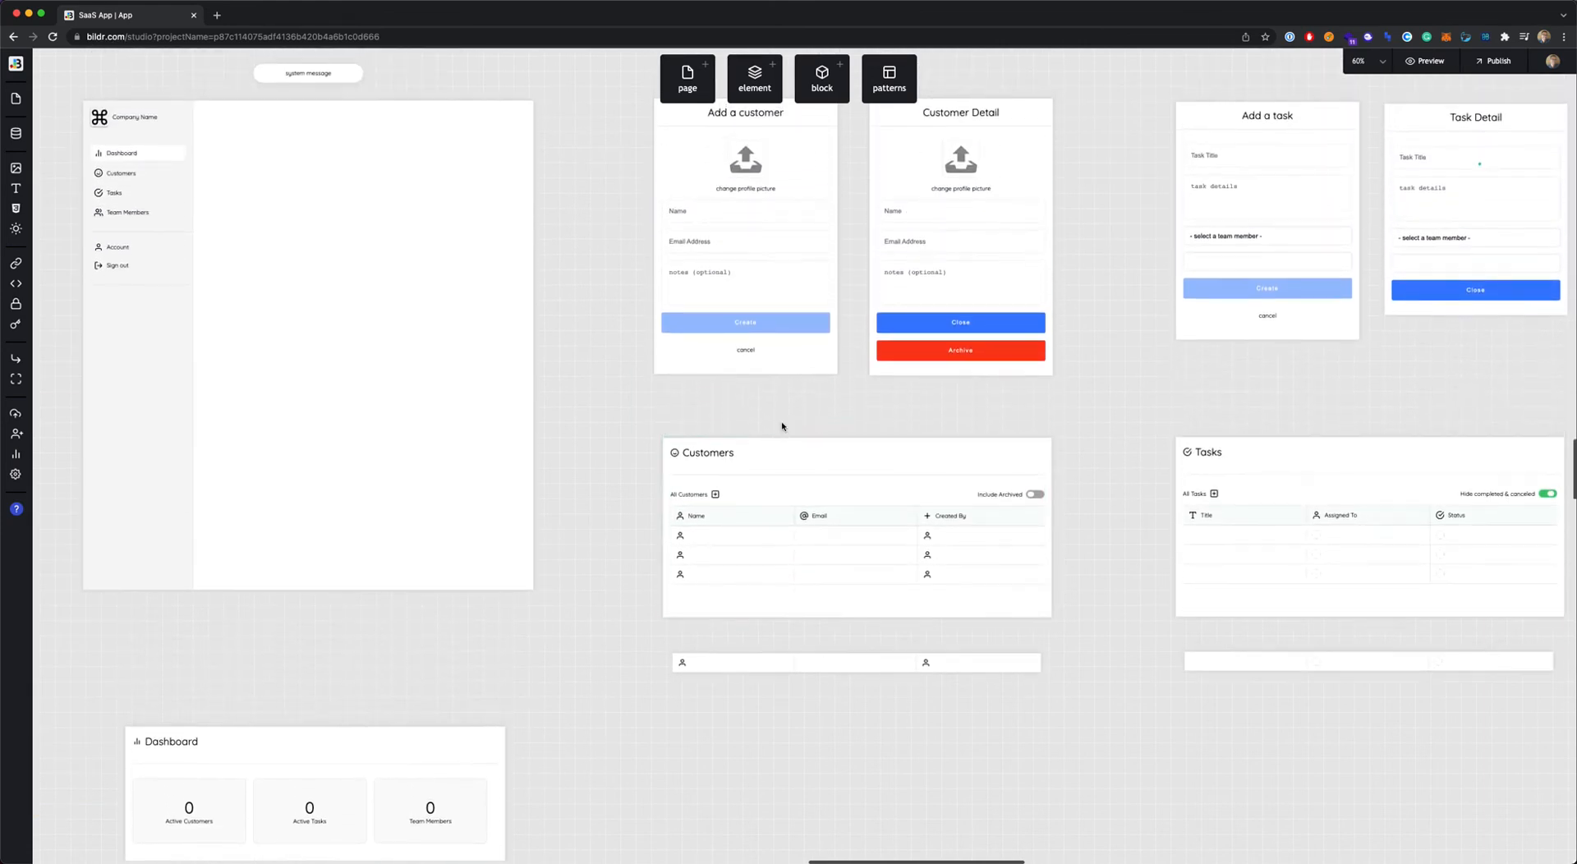
scroll(782, 426, "right", 1)
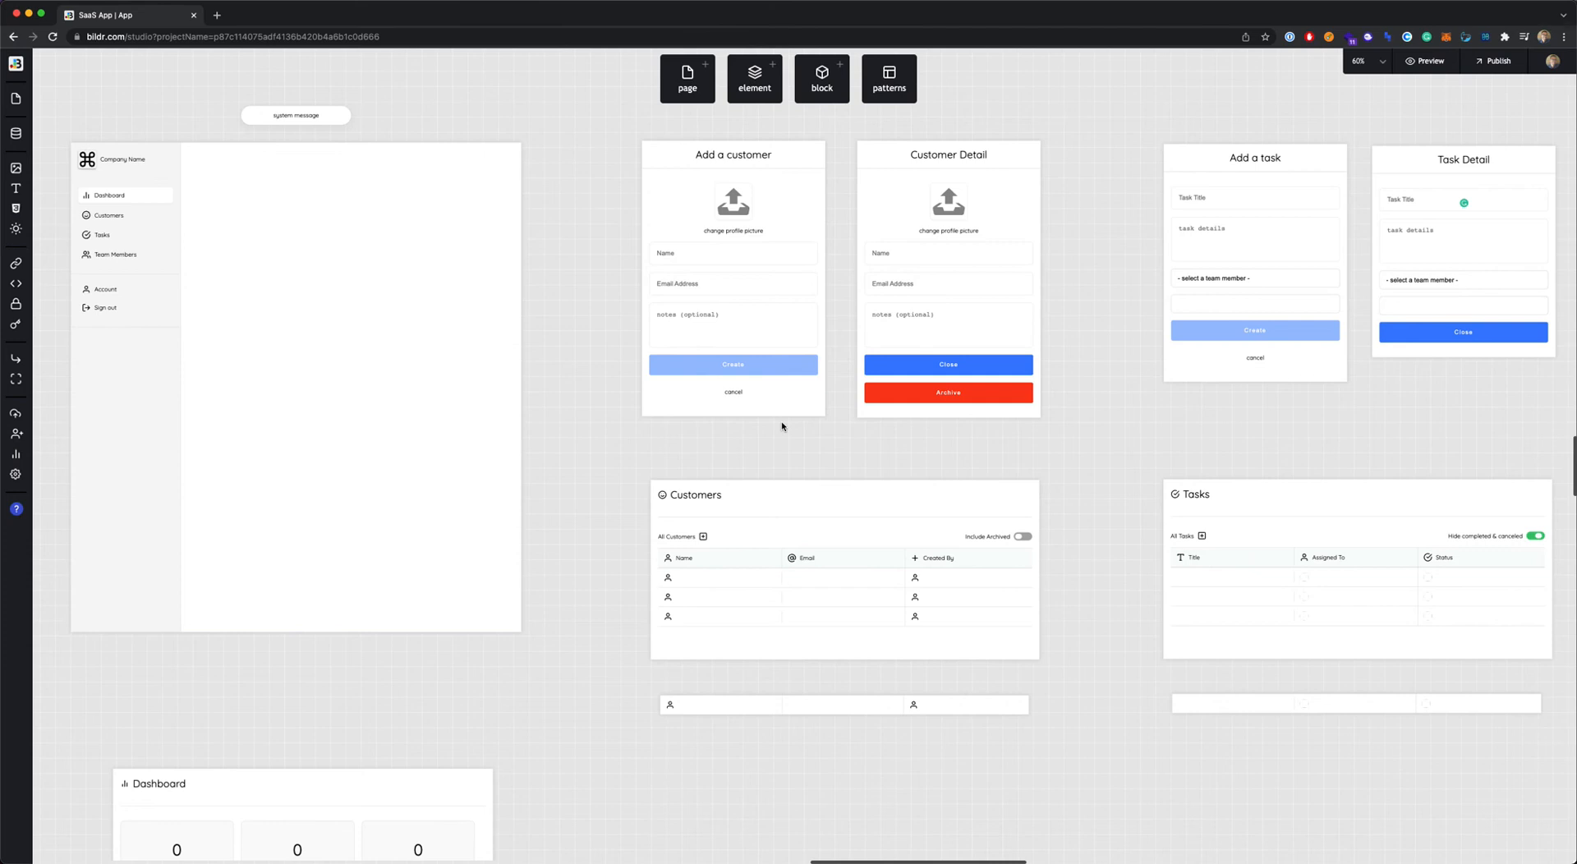
- Compare the Tasks and Team Members groups' list, add and detail pages with those for customers
scroll(739, 430, "right", 2)
scroll(740, 430, "down", 3)
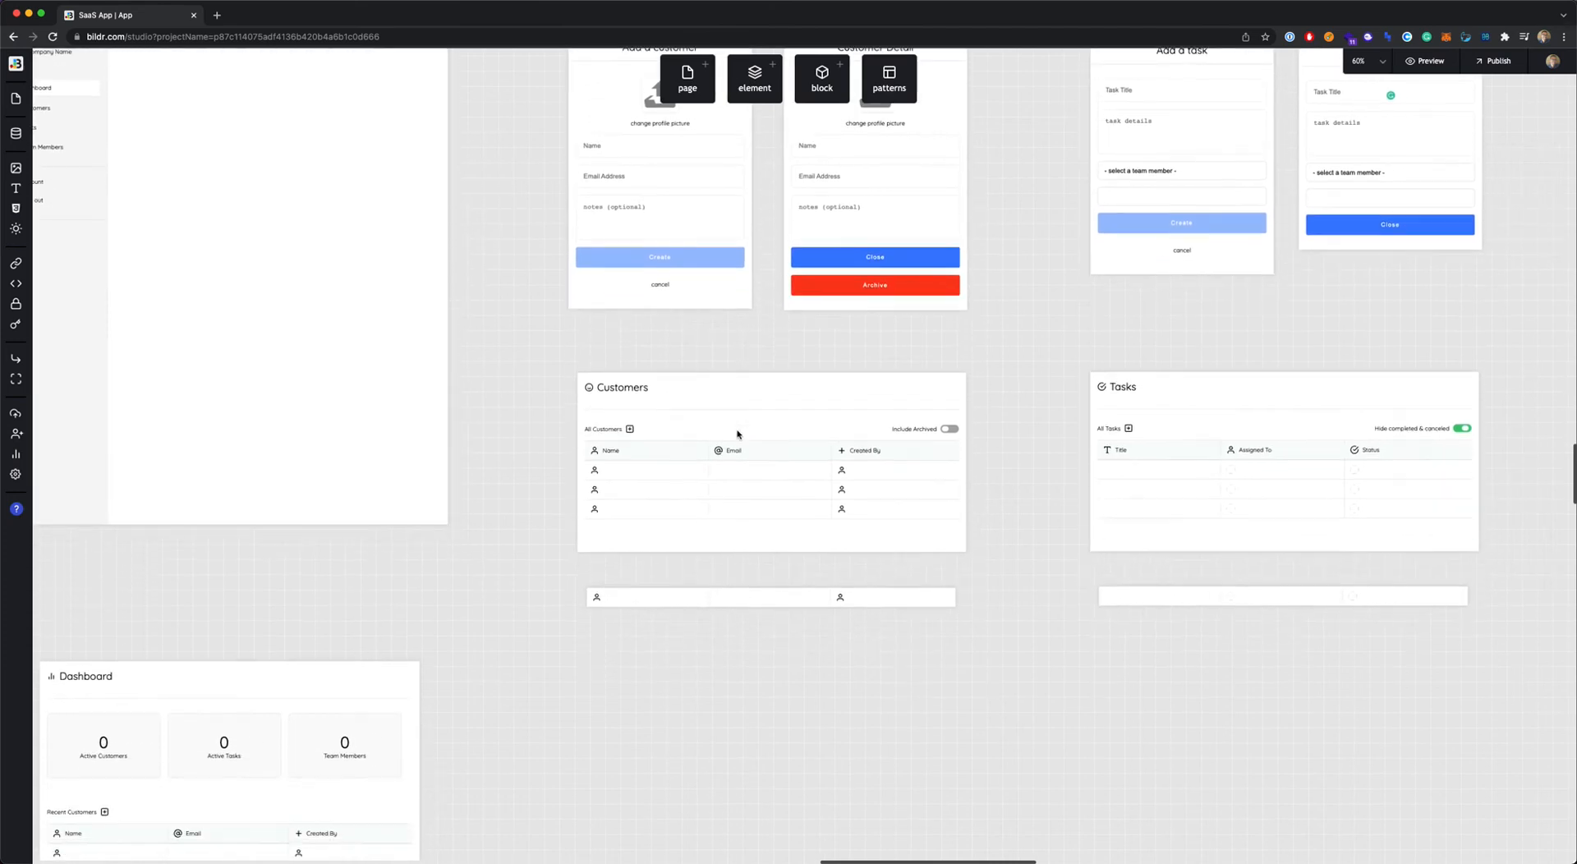
scroll(793, 447, "right", 12)
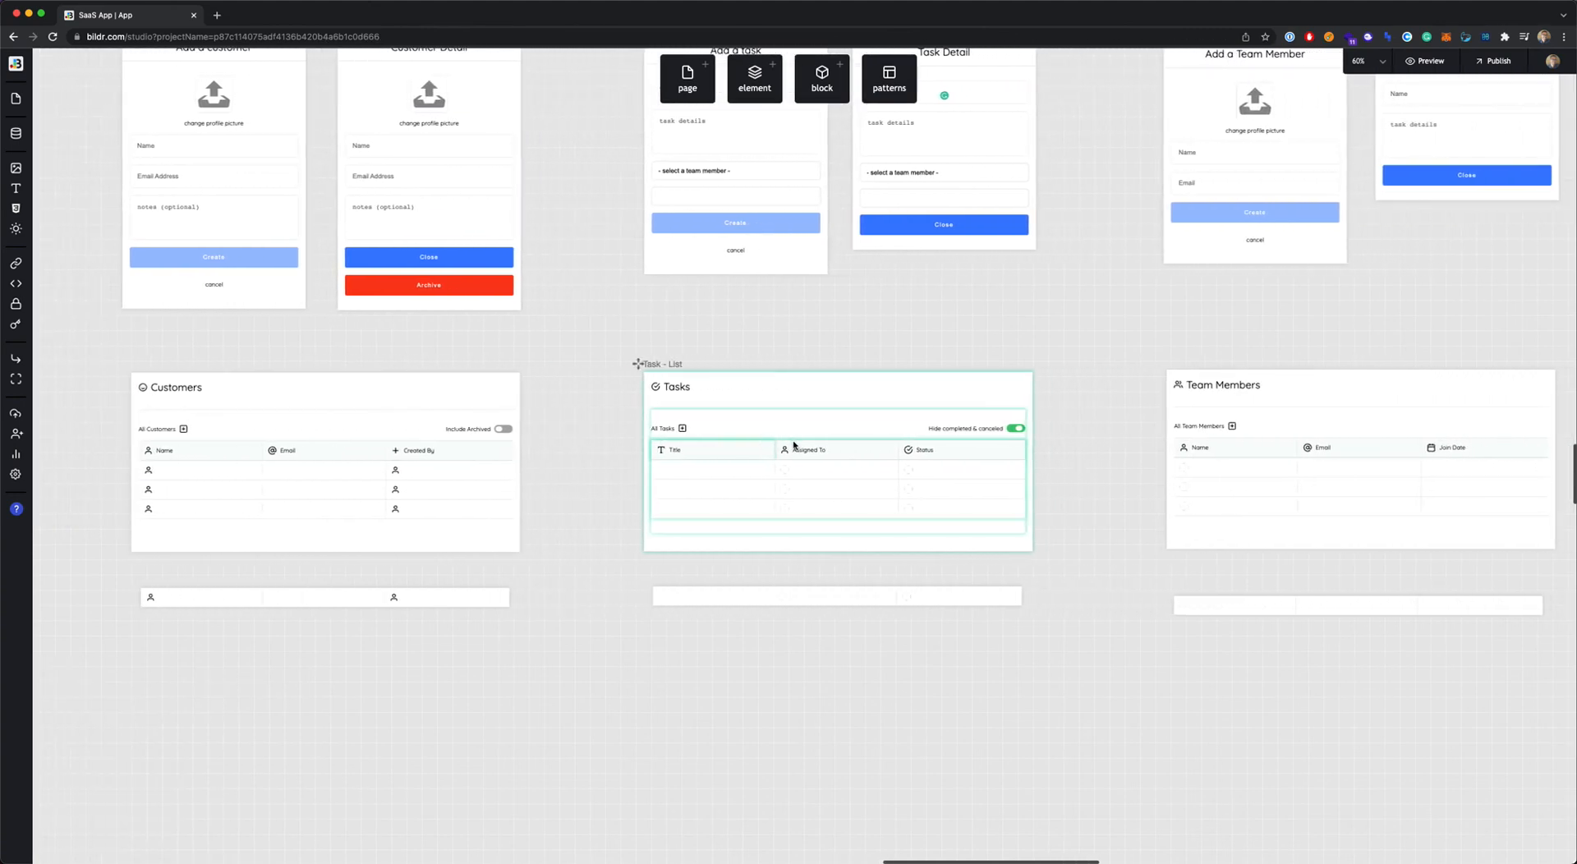
scroll(793, 446, "up", 5)
scroll(794, 443, "right", 2)
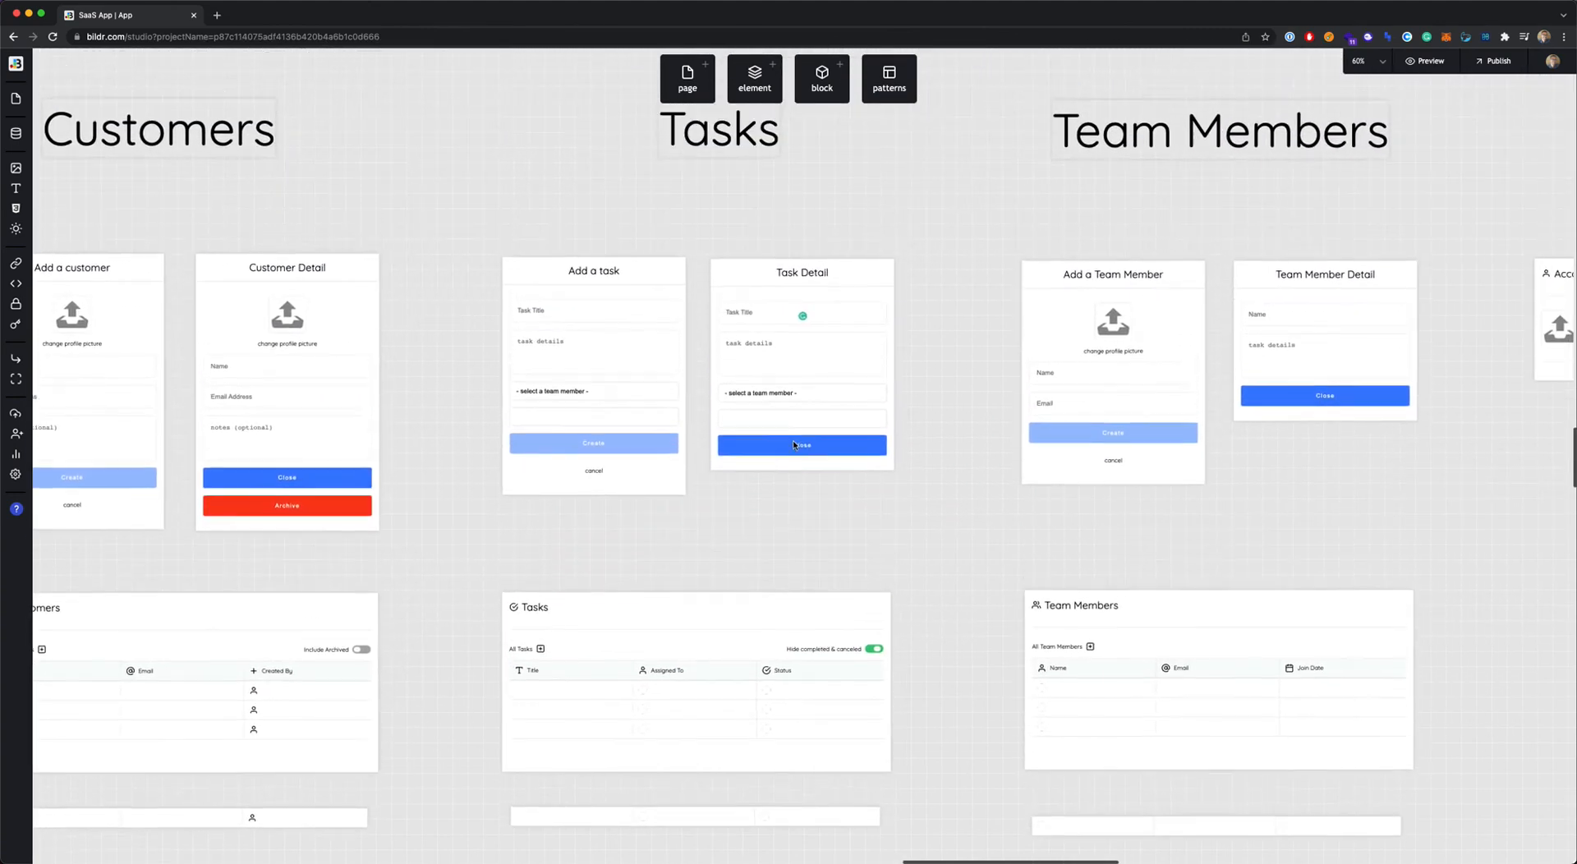
scroll(933, 486, "right", 1)
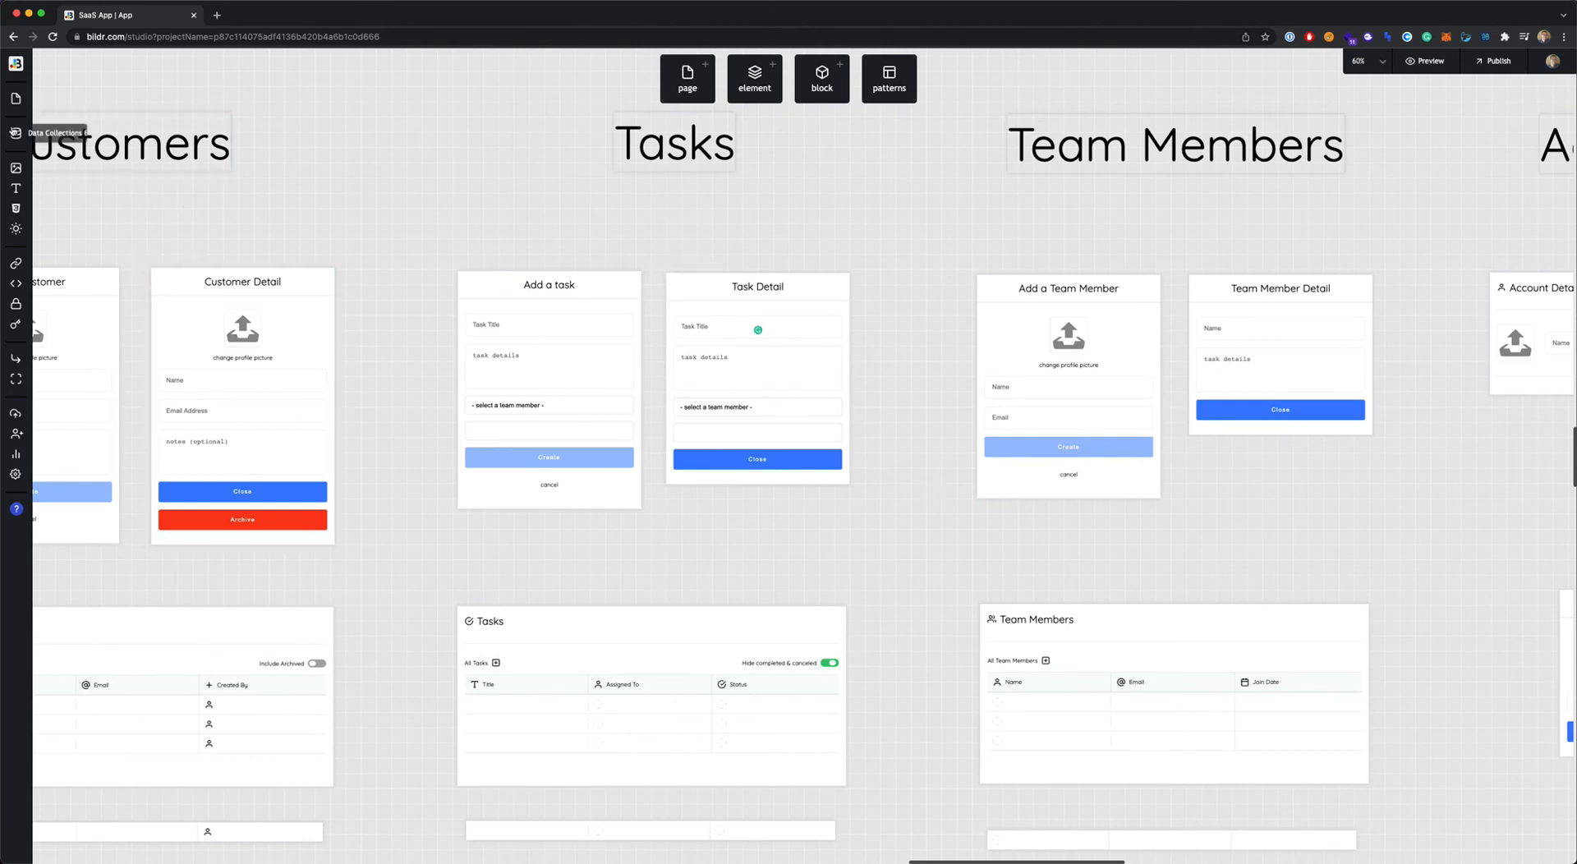
- Inspect the records and fields of the Statuses data collection, and close the collection
left_click(15, 133)
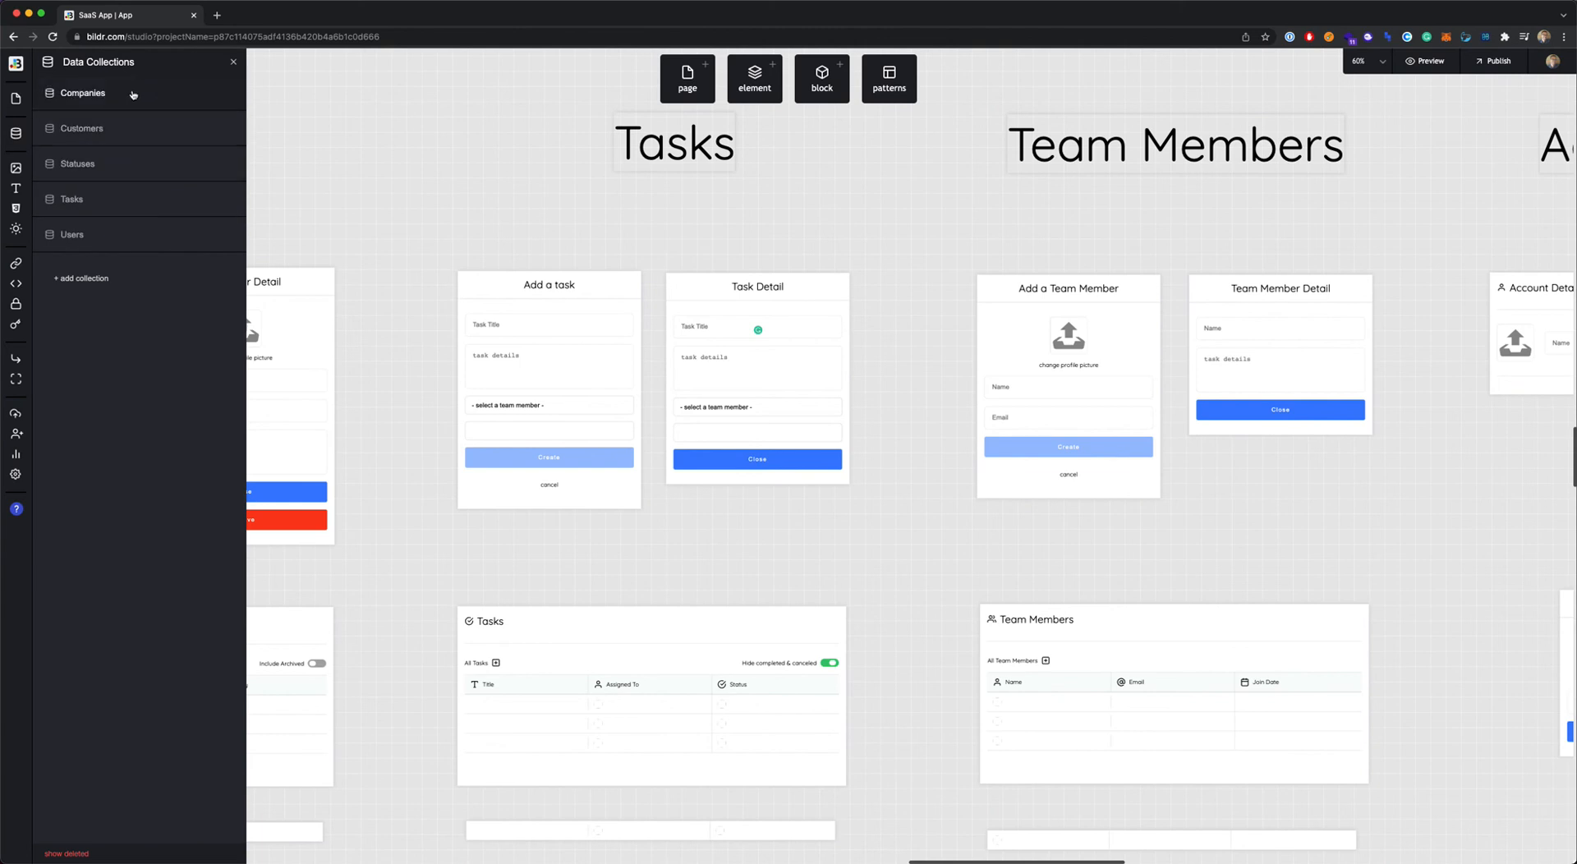
left_click(121, 166)
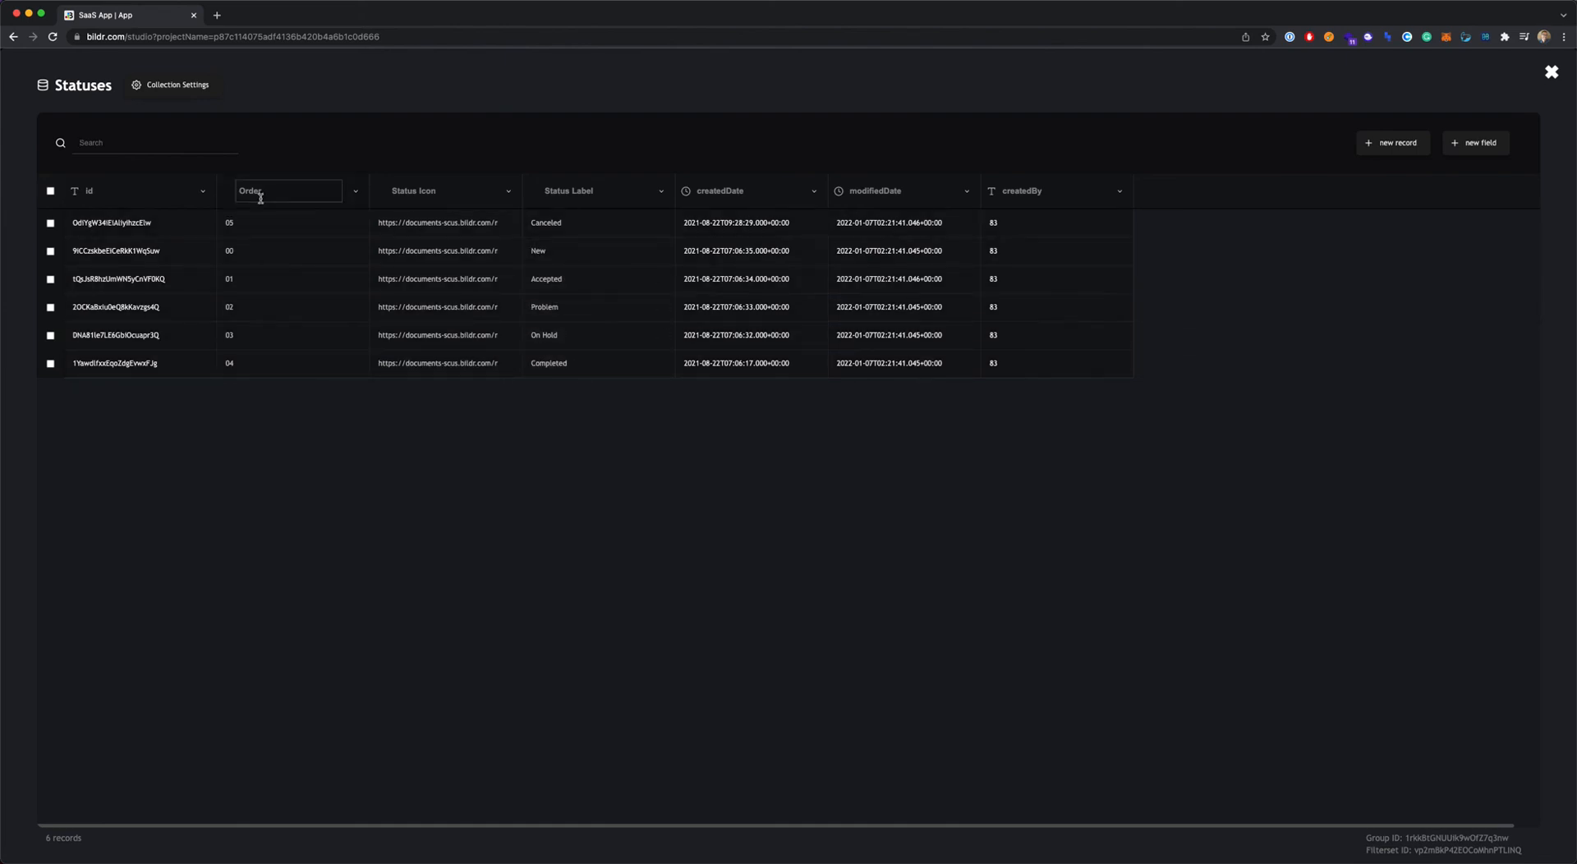
left_click(1552, 72)
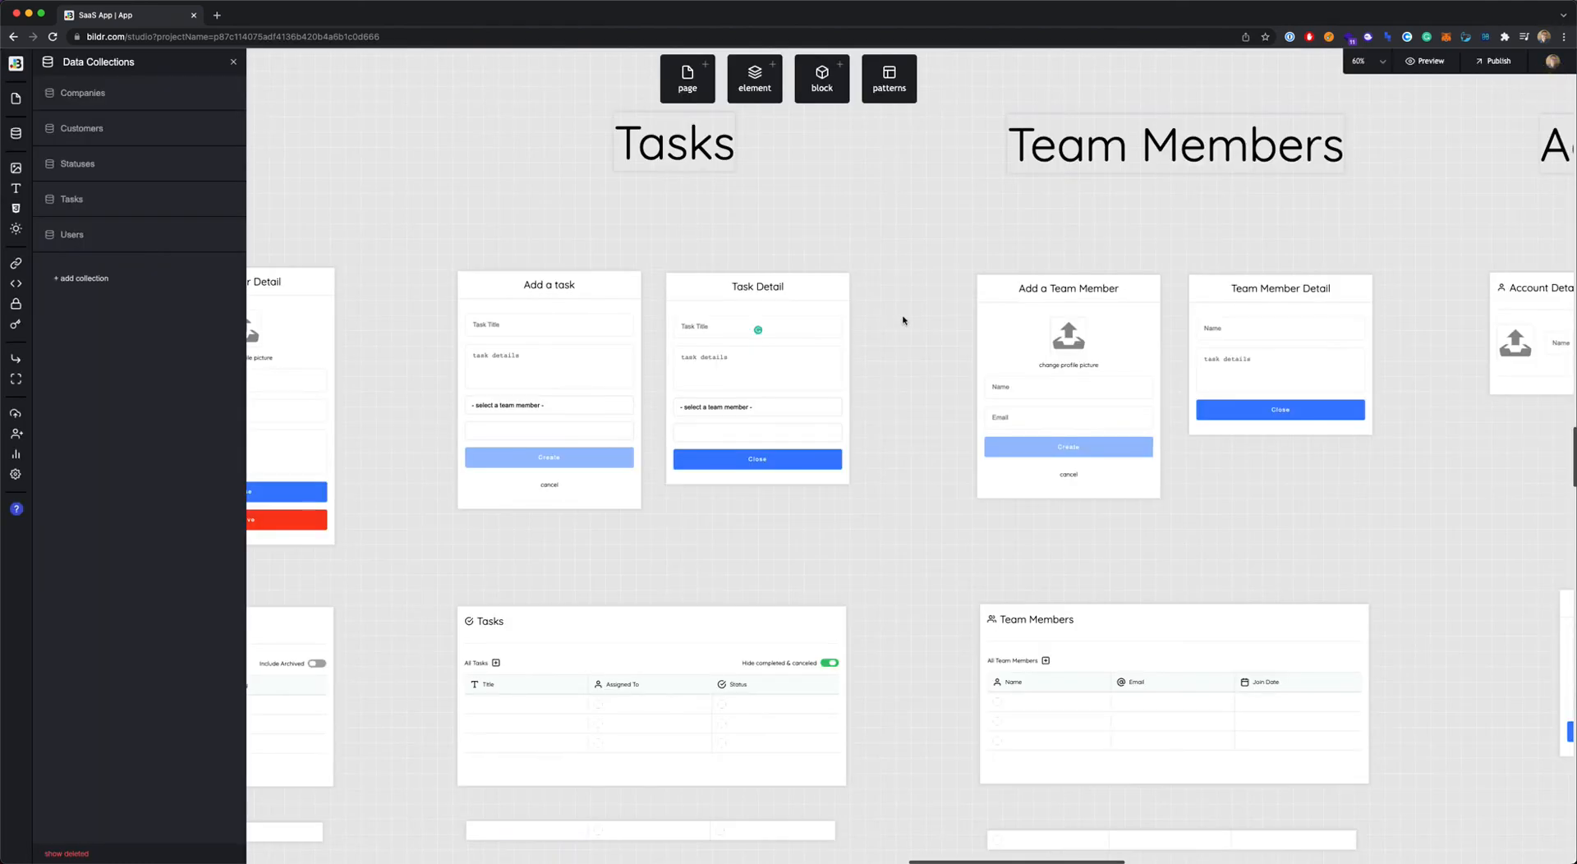
- Look over the complete set of template pages from Website to Account and dismiss the data collections list
scroll(904, 300, "right", 3)
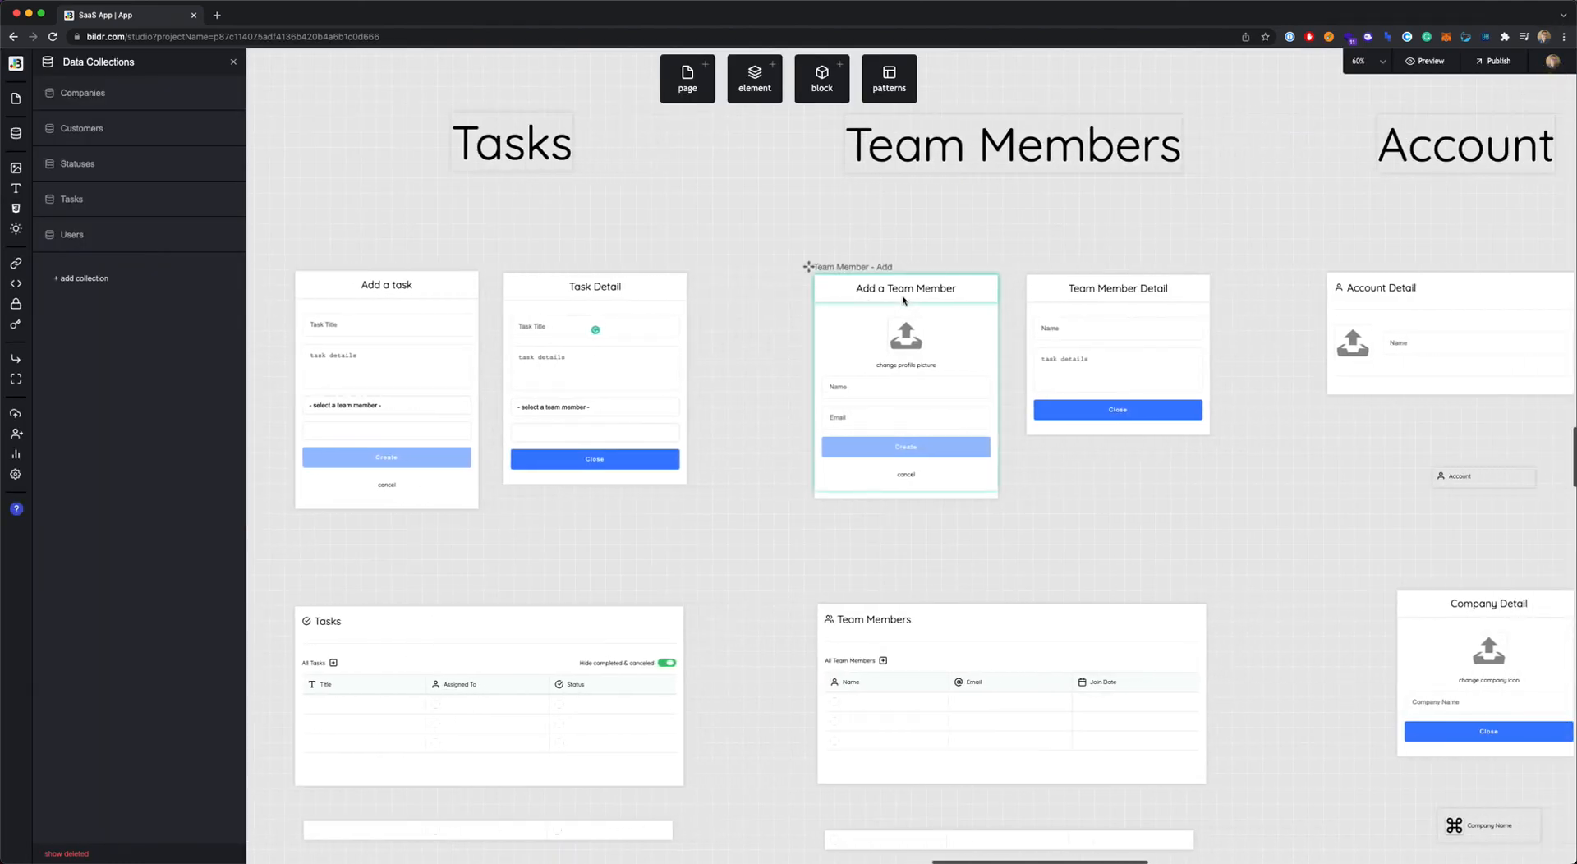
scroll(904, 301, "down", 5)
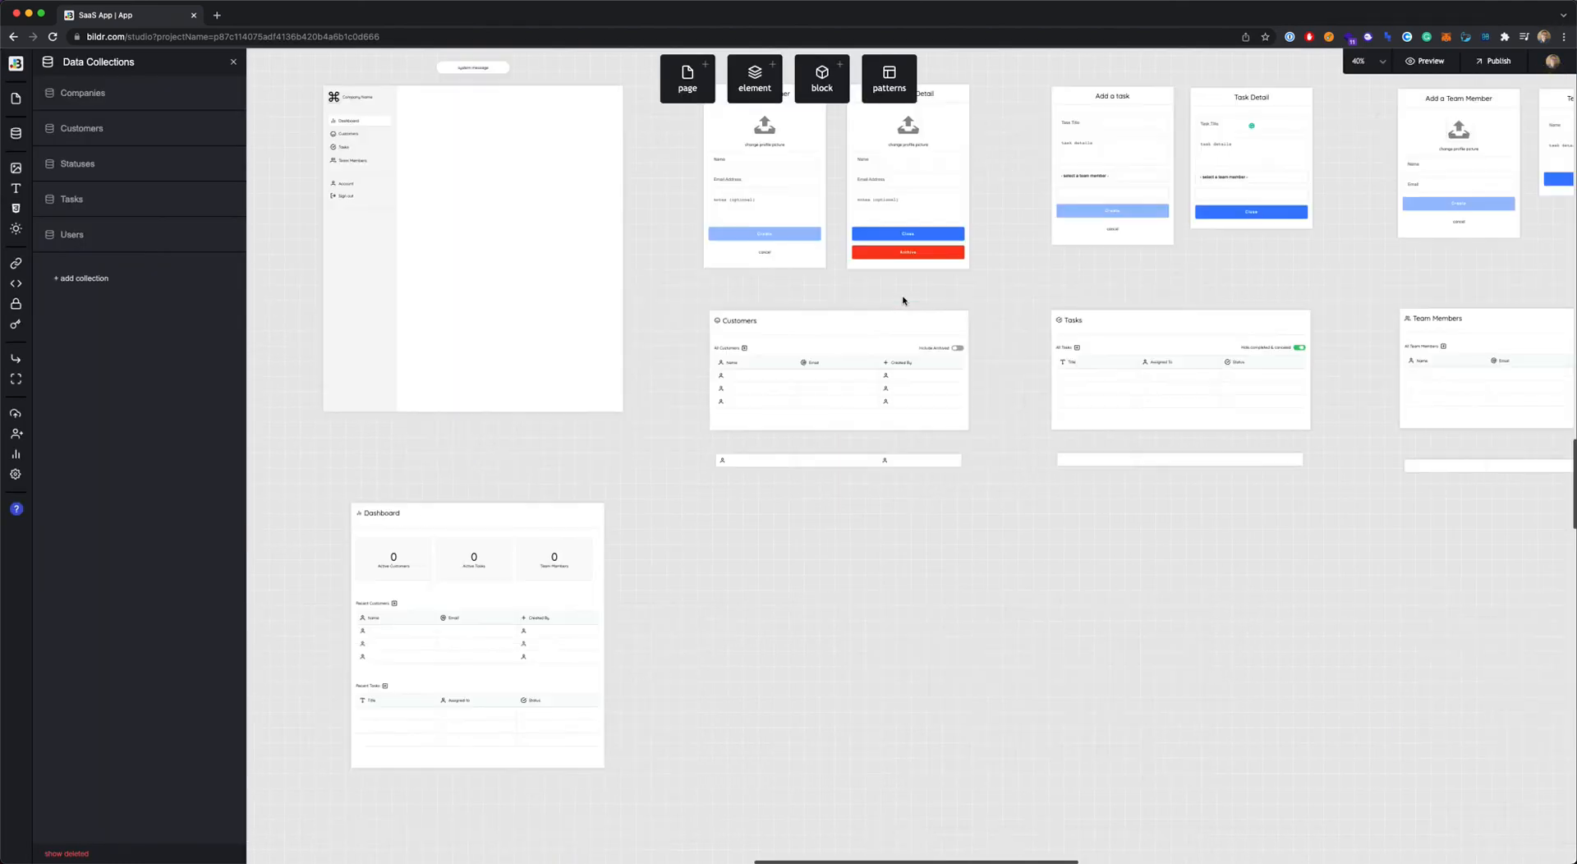
scroll(903, 301, "left", 3)
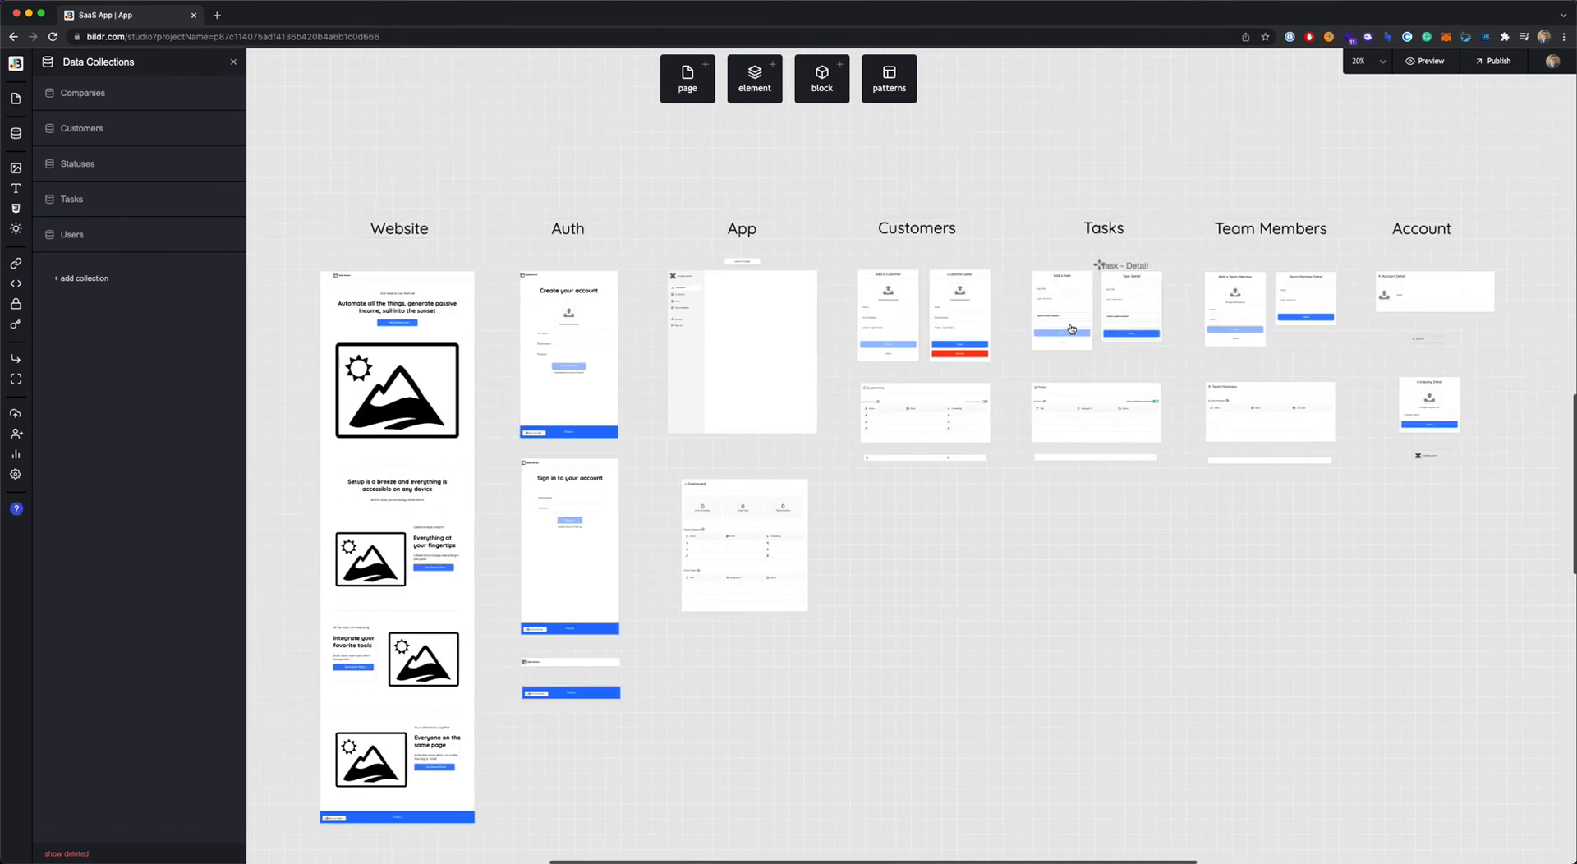
scroll(986, 316, "down", 2)
scroll(1066, 328, "right", 1)
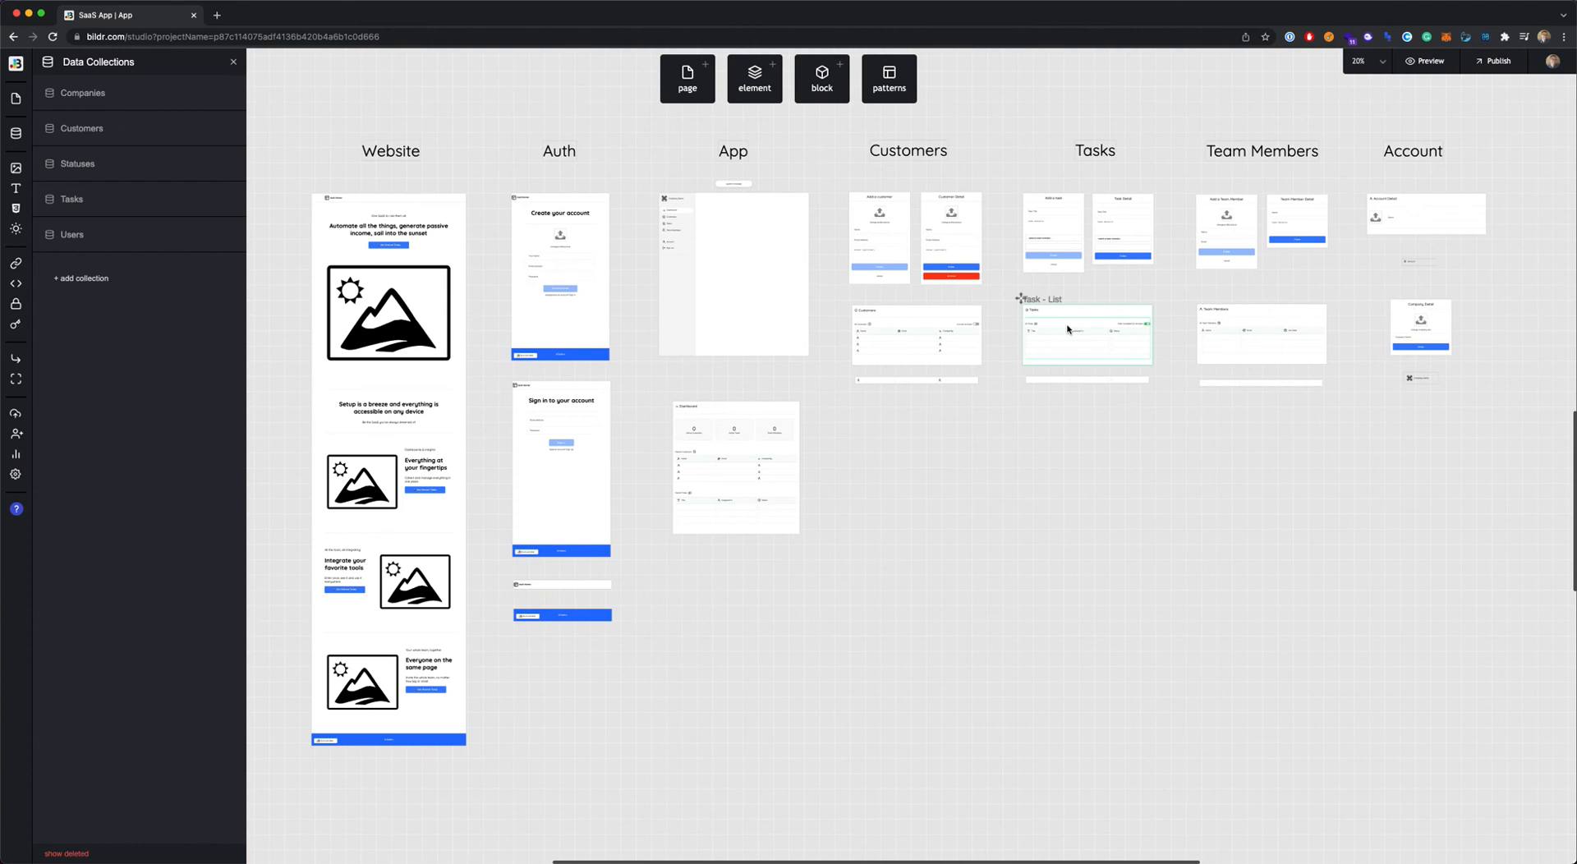
left_click(1010, 356)
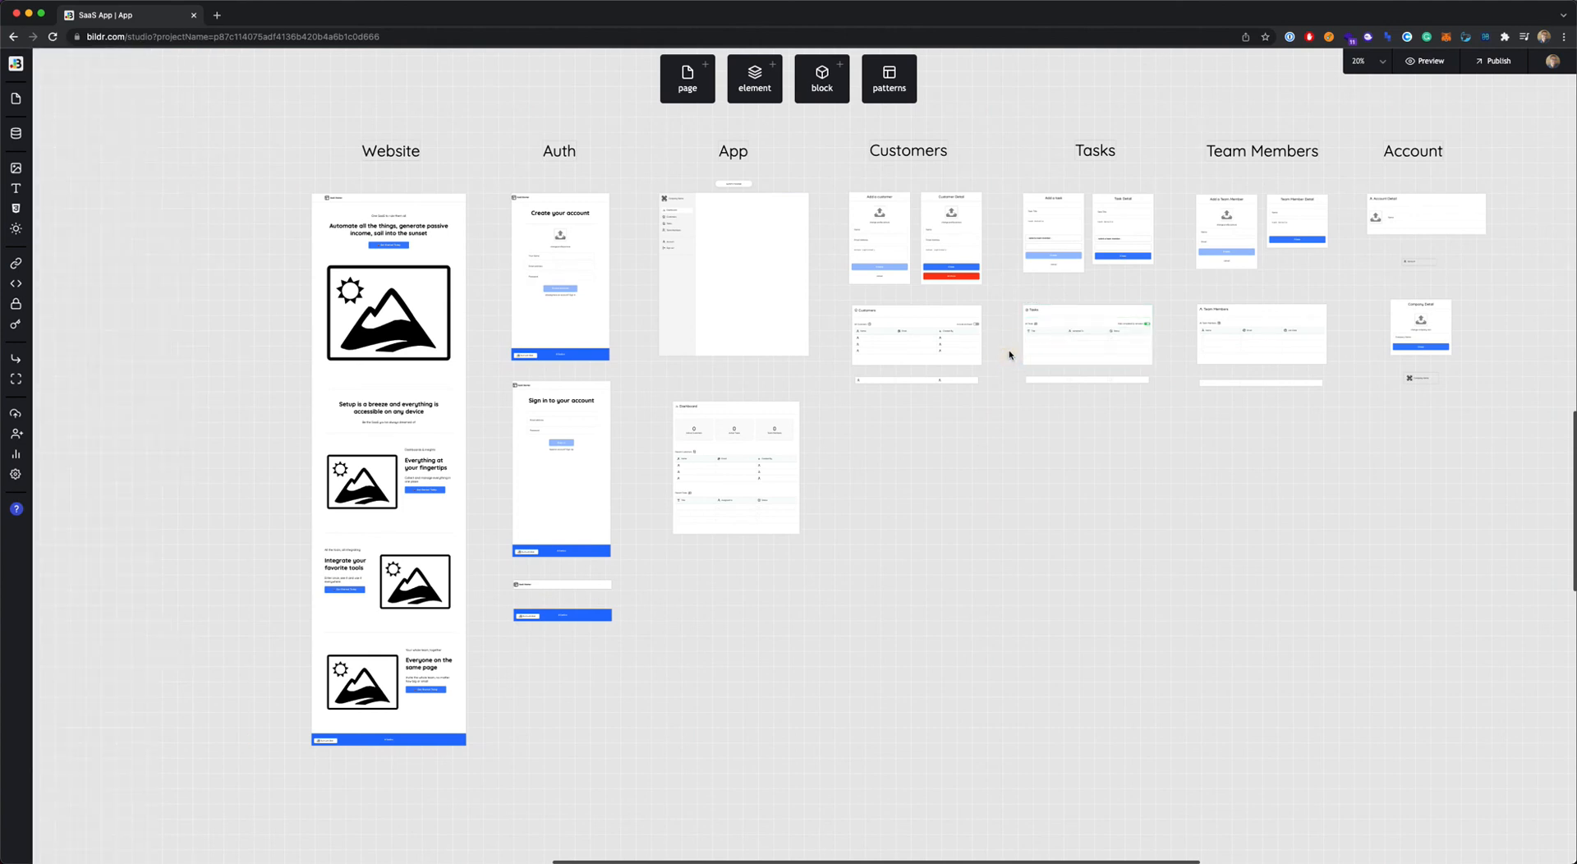
scroll(1010, 354, "up", 1)
scroll(1011, 353, "down", 1)
scroll(1012, 353, "right", 1)
scroll(1011, 354, "up", 1)
scroll(1011, 354, "right", 1)
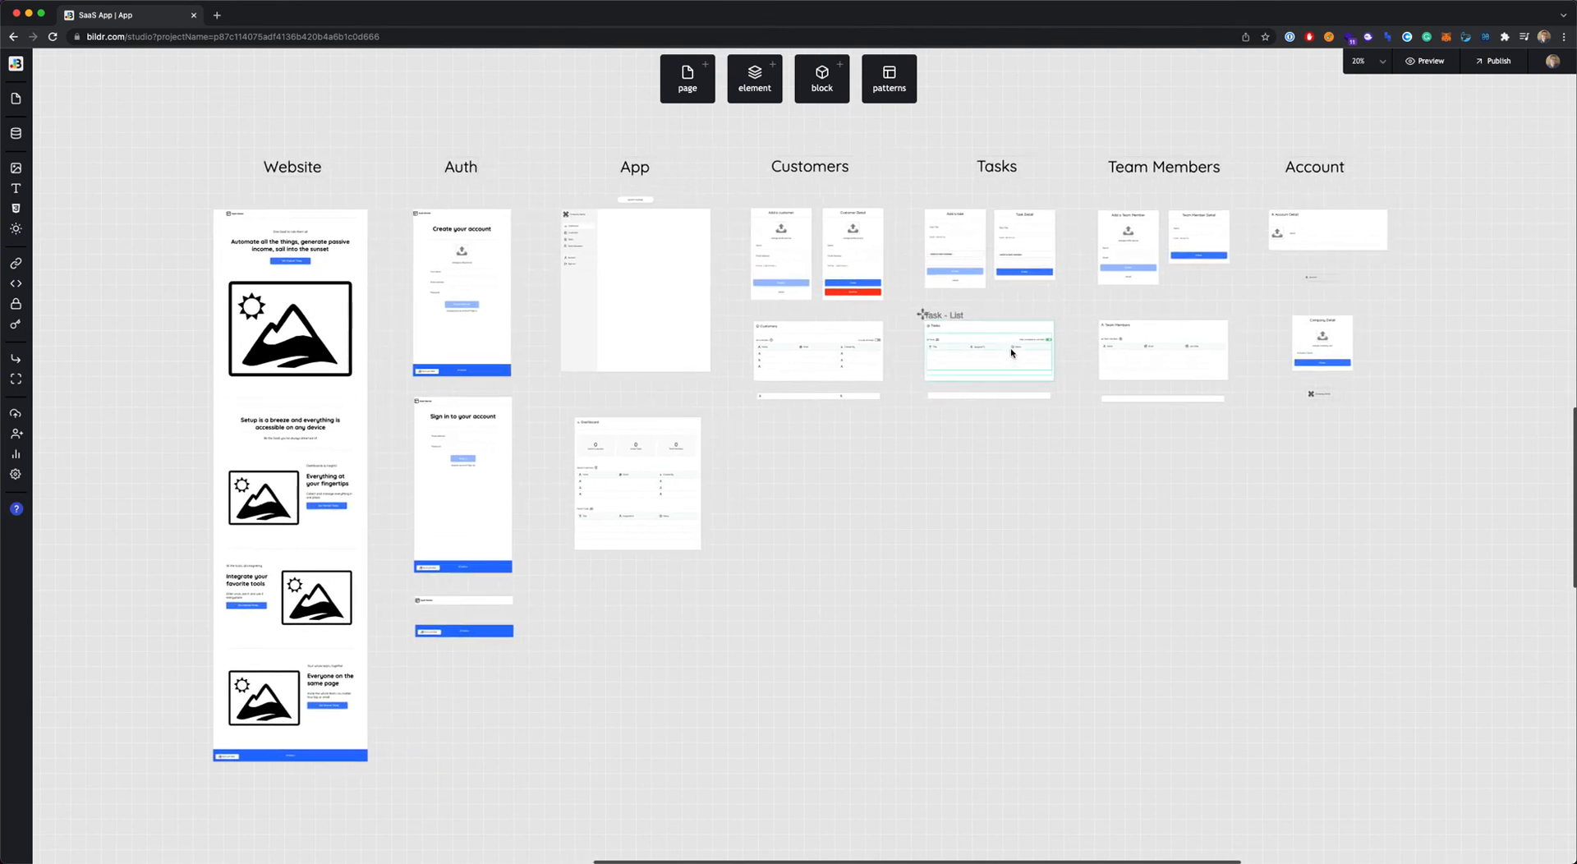